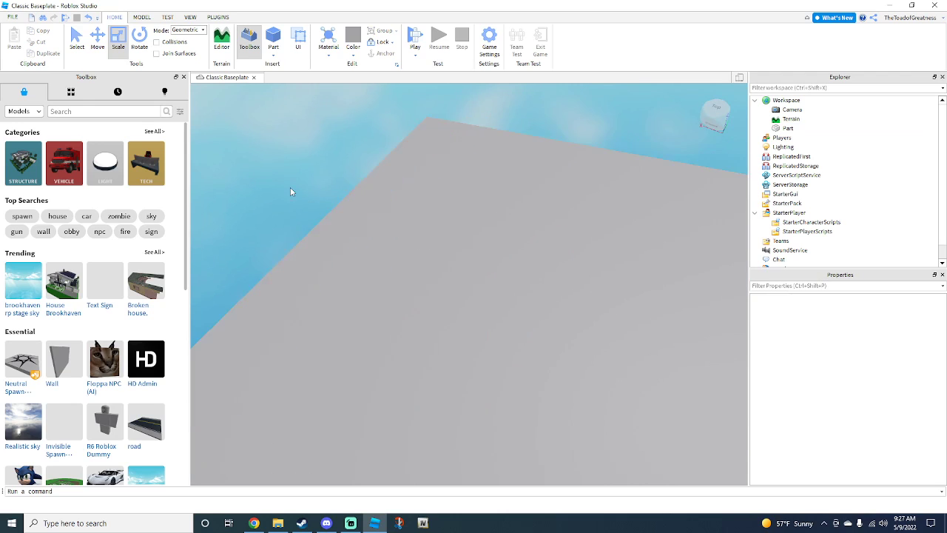
Find "Island" models in the Toolbox and insert the One Piece village island into the workspace.
key(w)
drag(81, 80, 139, 121)
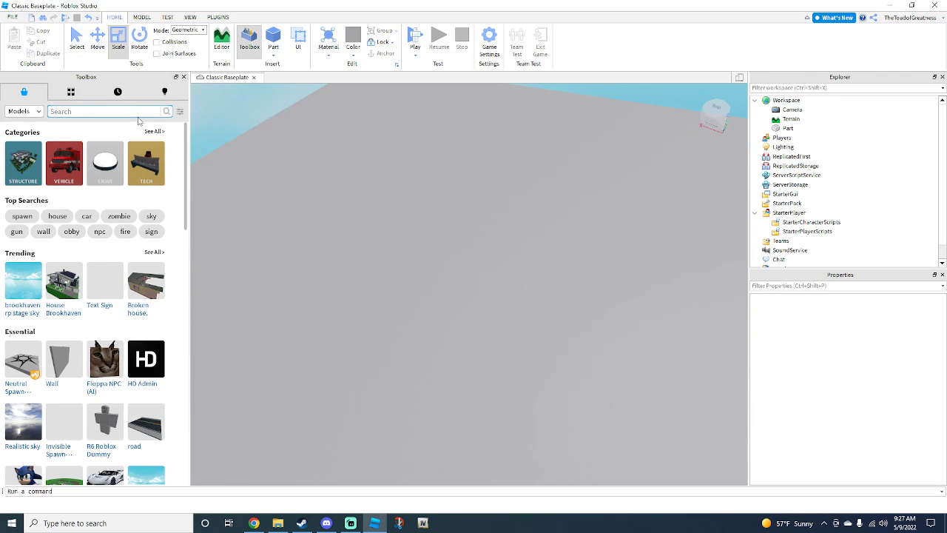
text(Island)
key(Return)
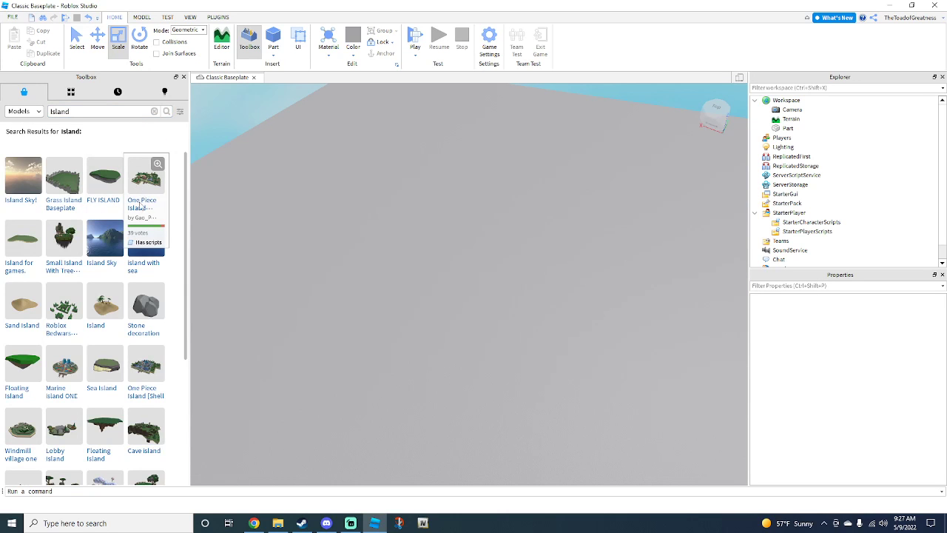
drag(265, 250, 429, 308)
scroll(429, 309, down, 5)
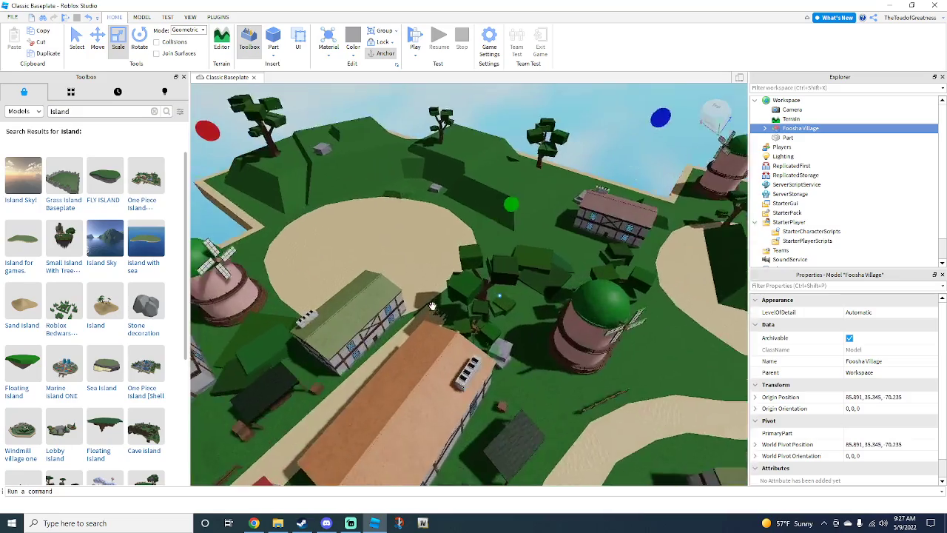
right_drag(432, 306, 433, 306)
scroll(432, 306, up, 5)
scroll(432, 305, down, 7)
scroll(432, 306, up, 3)
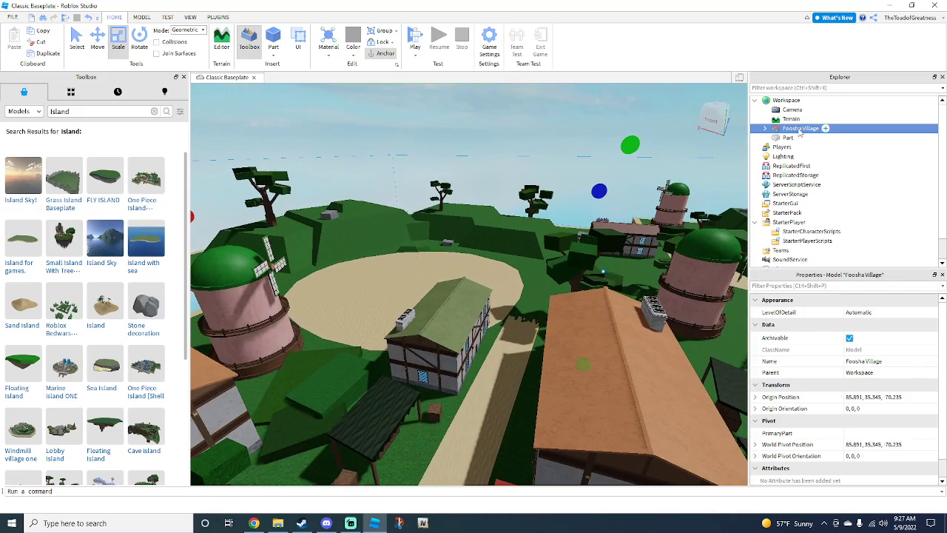
Rename the inserted village island model as Lobby.
right_click(800, 129)
click(829, 192)
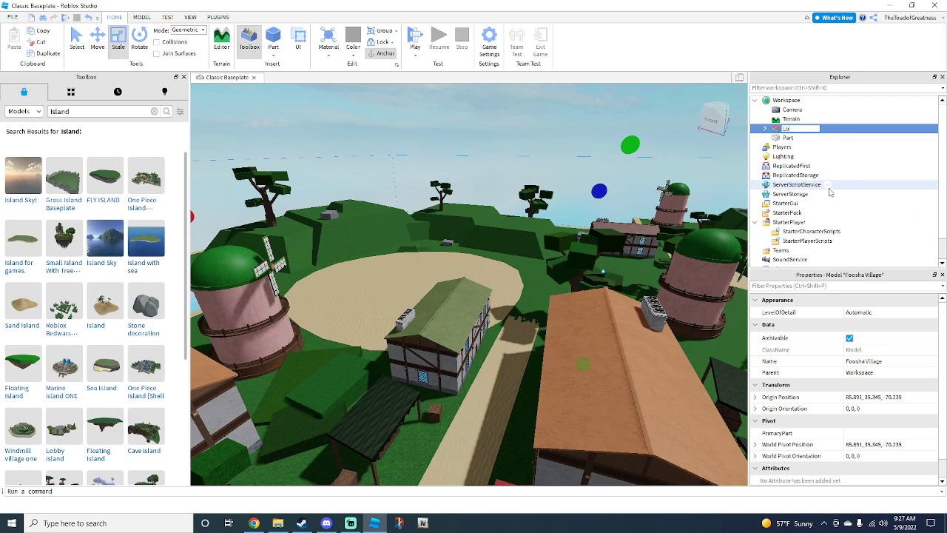
right_drag(547, 193, 546, 188)
click(547, 193)
key(w)
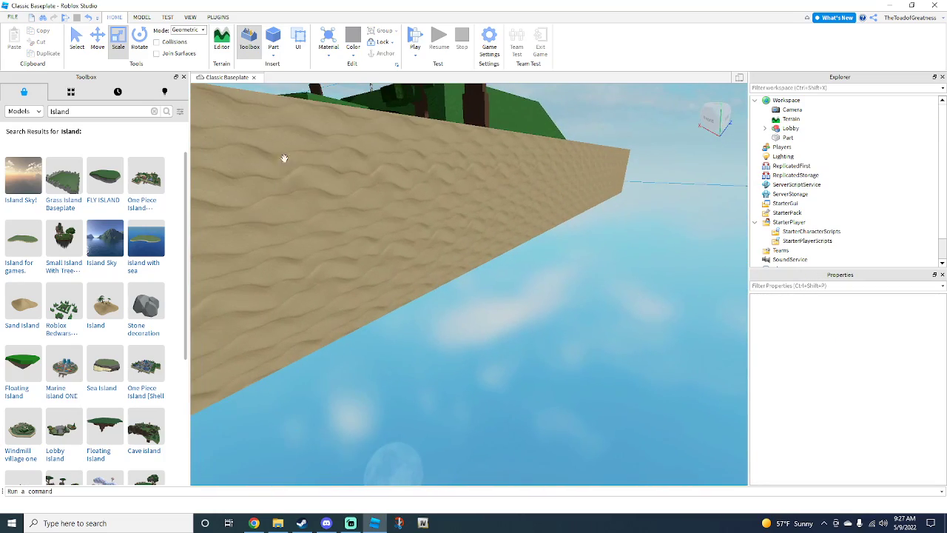
Find "Water" models in the Toolbox and insert the Realistic Water/Sea model around the lobby island.
click(156, 111)
text(Water)
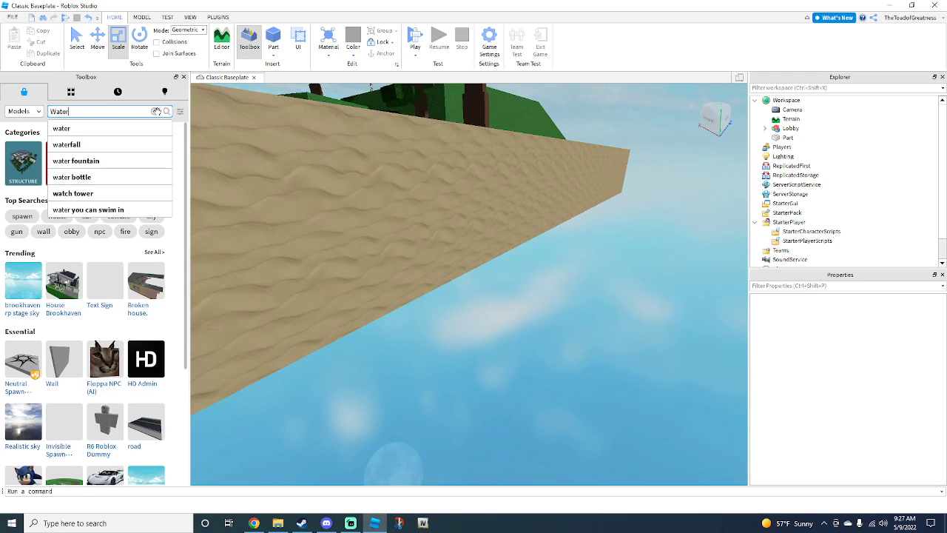
key(Return)
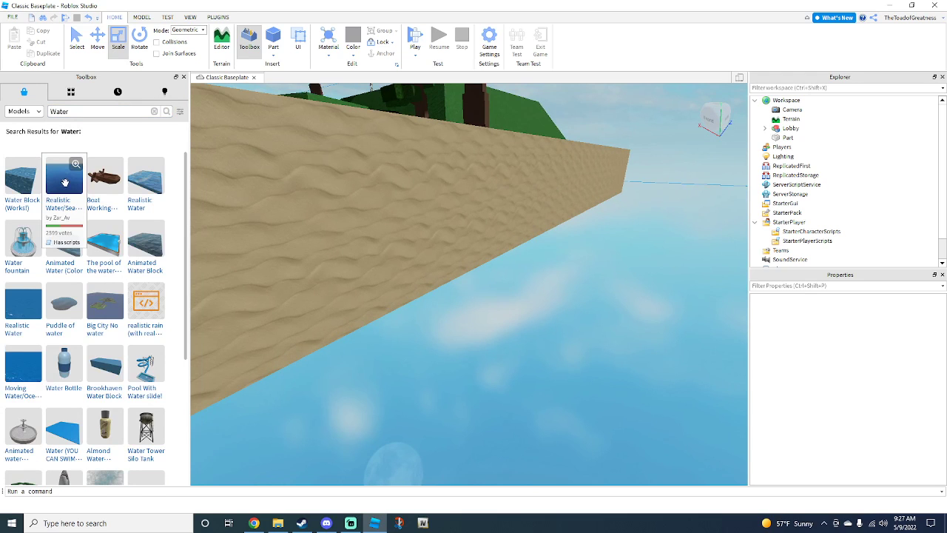
drag(279, 247, 354, 264)
scroll(366, 230, down, 6)
right_drag(343, 243, 366, 232)
scroll(365, 232, up, 4)
drag(364, 234, 366, 233)
right_drag(366, 231, 366, 231)
click(434, 210)
key(a)
drag(538, 169, 245, 364)
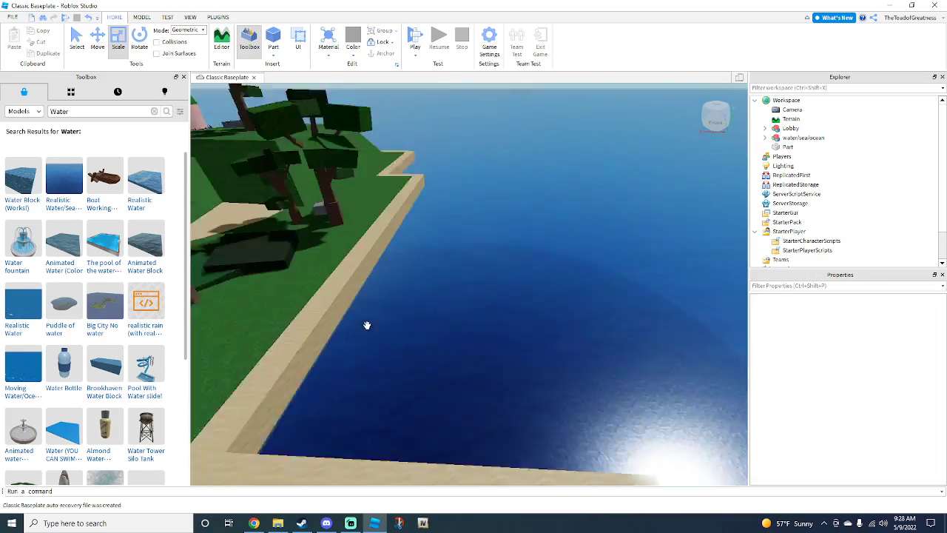
Find "Spawn" models in the Toolbox and place an invisible spawn location on the island's sand clearing.
right_drag(367, 325, 367, 326)
key(w)
key(s)
key(w)
click(154, 111)
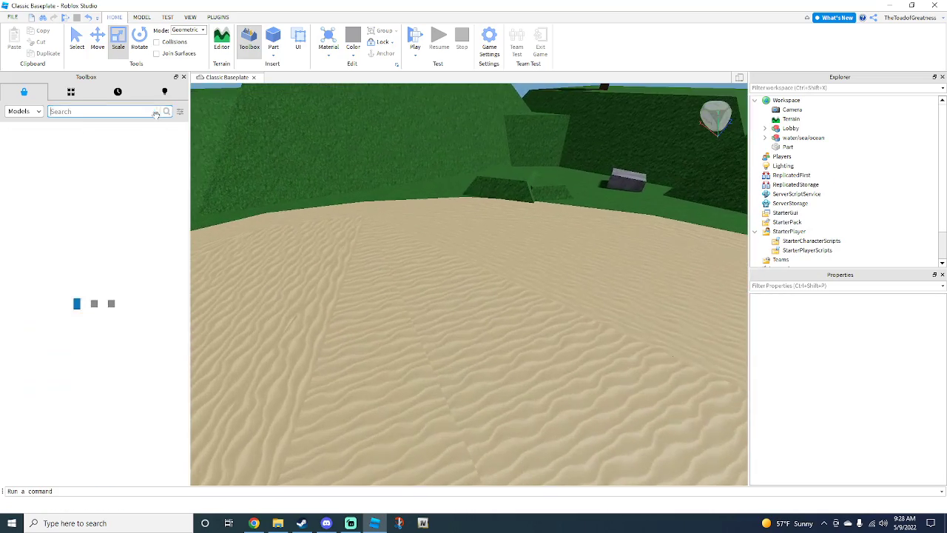
text(Spoa)
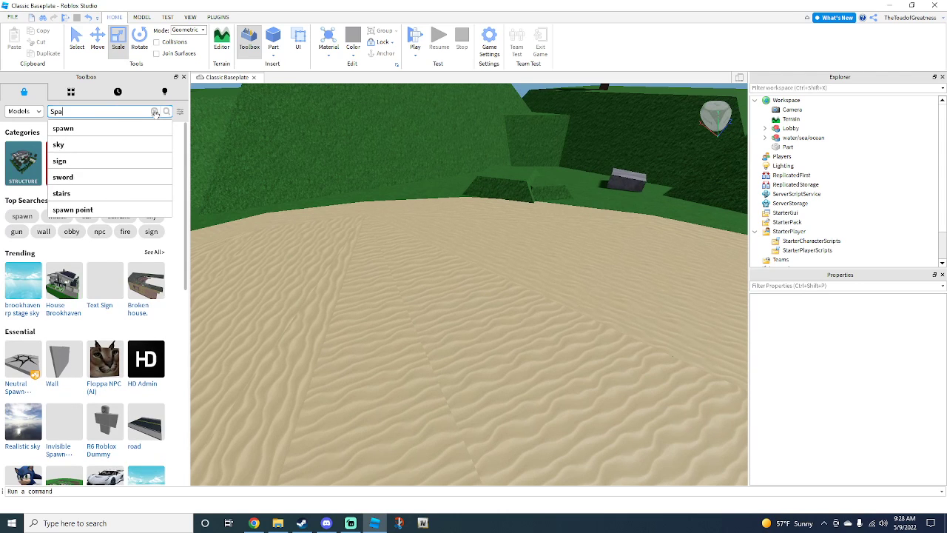
text(wn)
key(Return)
scroll(262, 225, up, 4)
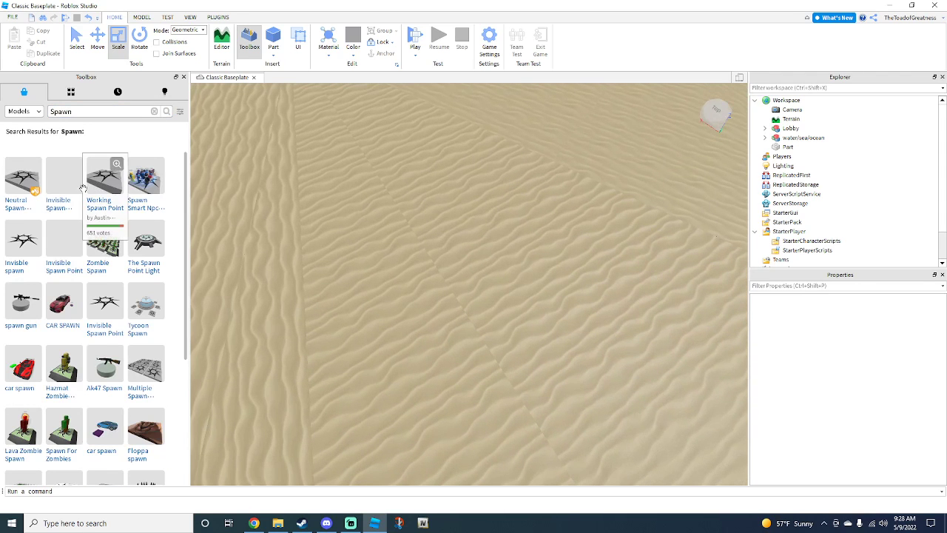
drag(394, 253, 405, 244)
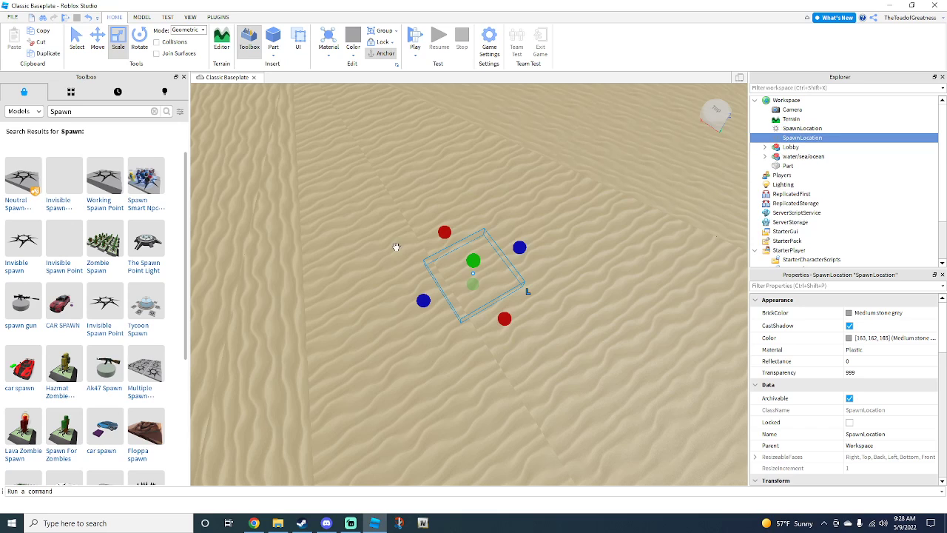
Add another invisible spawn location on the sand clearing.
scroll(444, 272, down, 4)
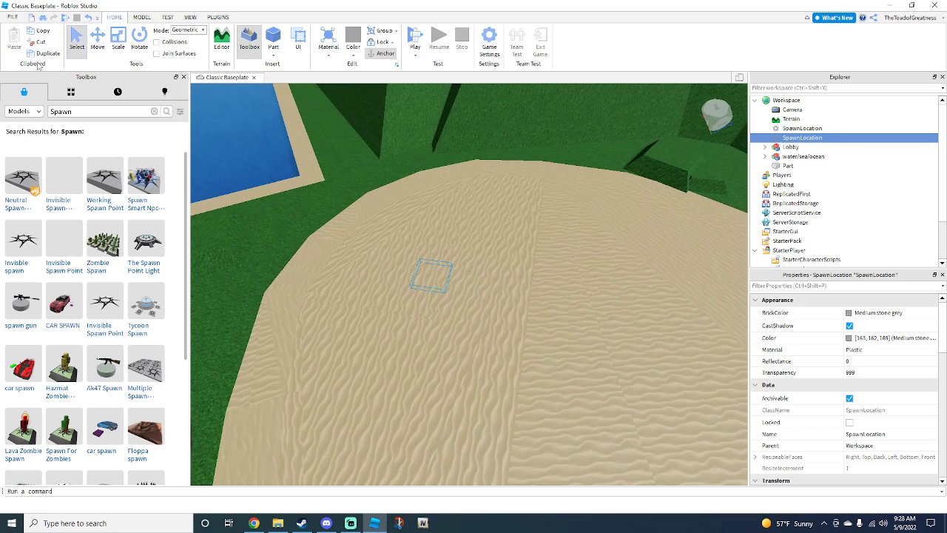
right_drag(429, 272, 477, 290)
scroll(480, 294, down, 3)
click(484, 292)
scroll(482, 292, up, 5)
scroll(484, 291, down, 3)
scroll(484, 291, up, 5)
scroll(484, 291, up, 8)
scroll(476, 287, up, 8)
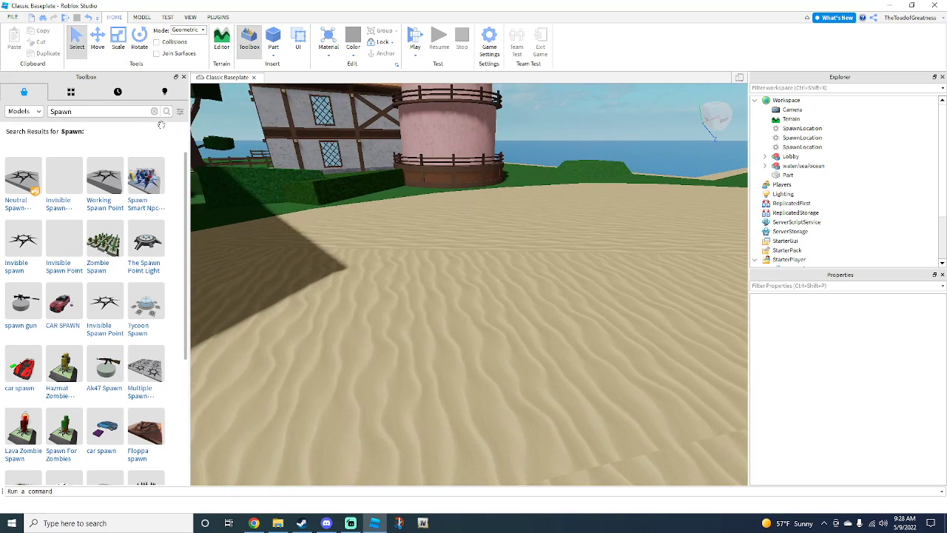
Search the Toolbox models for "Teleport" and bring the sand near the pink windmill tower into view.
click(154, 111)
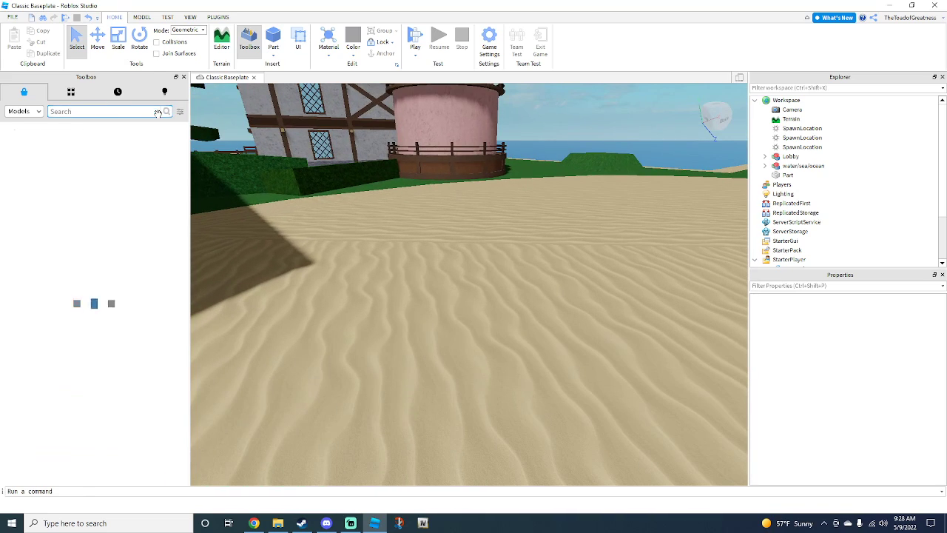
text(Tee)
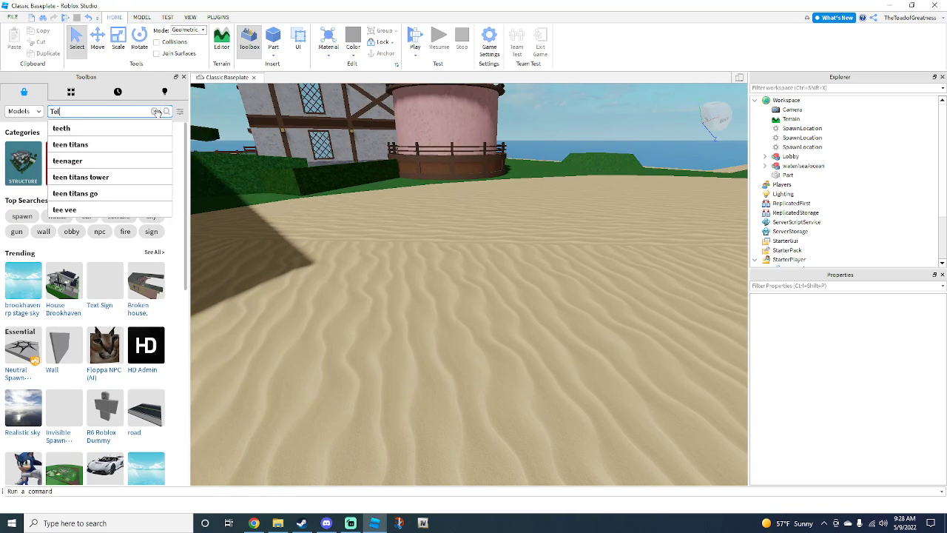
text(eport)
key(Return)
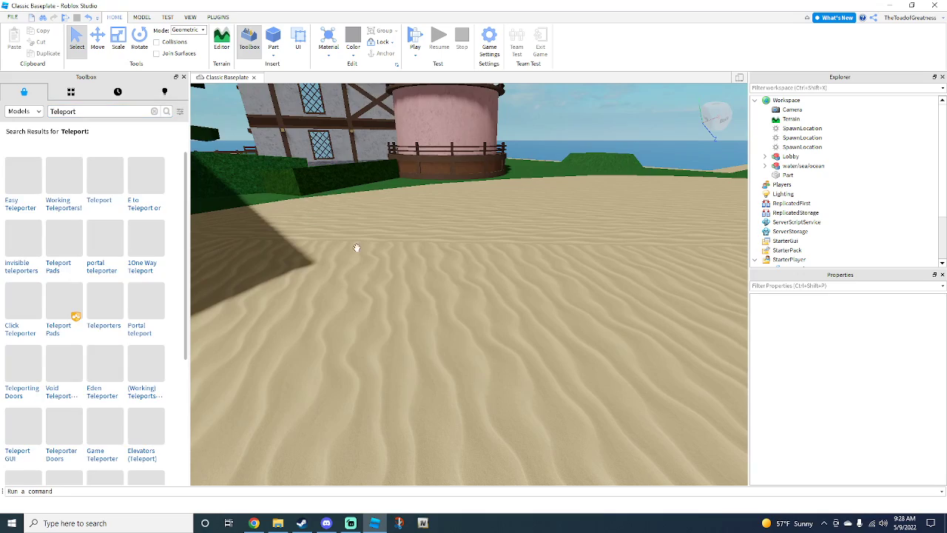
scroll(357, 248, down, 4)
right_drag(357, 248, 356, 247)
scroll(356, 247, up, 5)
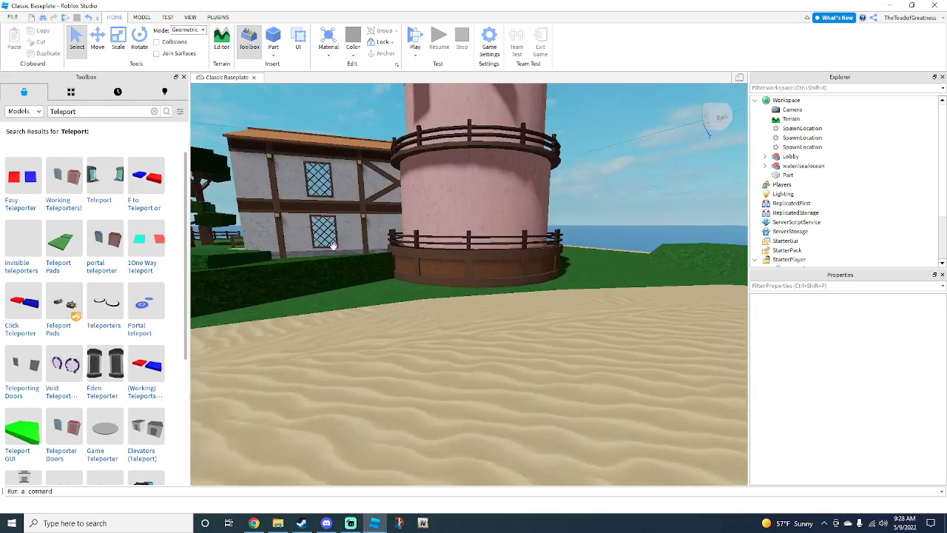
scroll(333, 245, down, 3)
key(w)
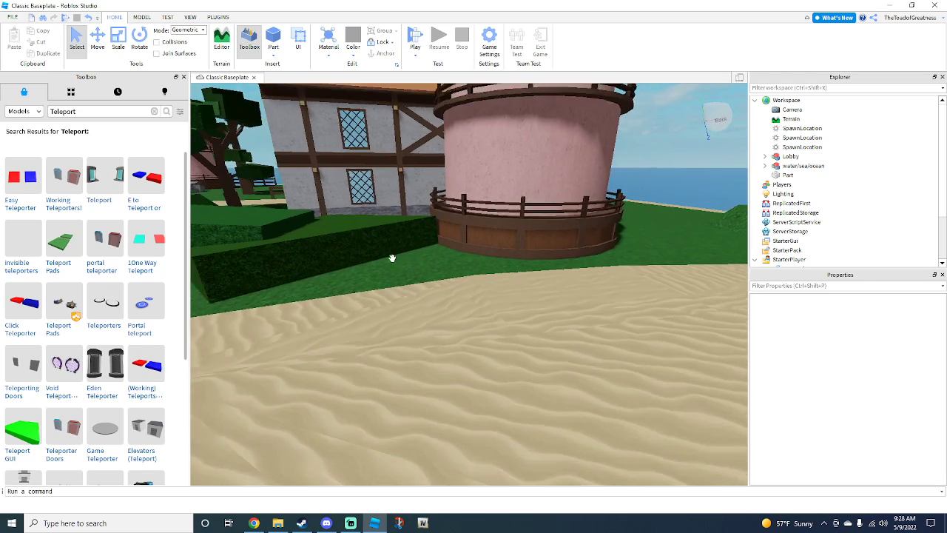
mouse_move(57, 195)
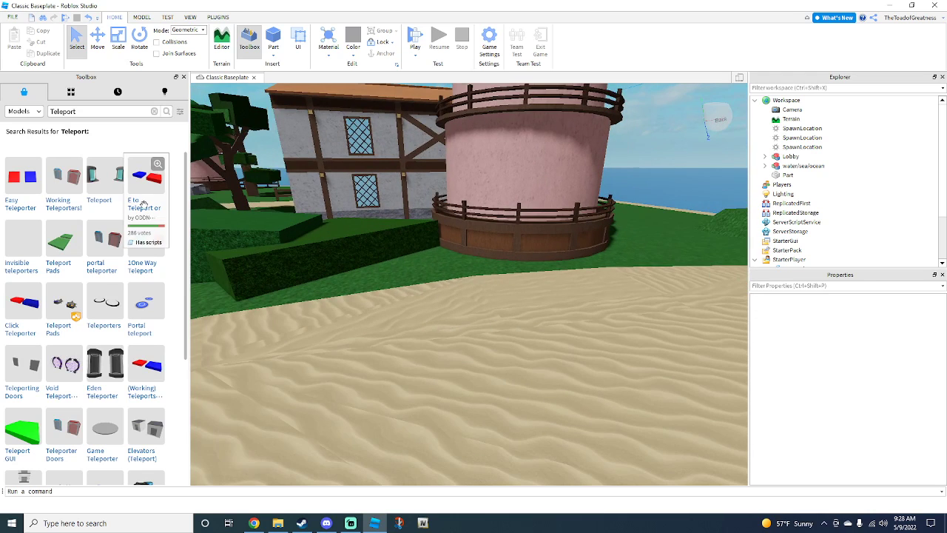
key(s)
drag(331, 324, 449, 370)
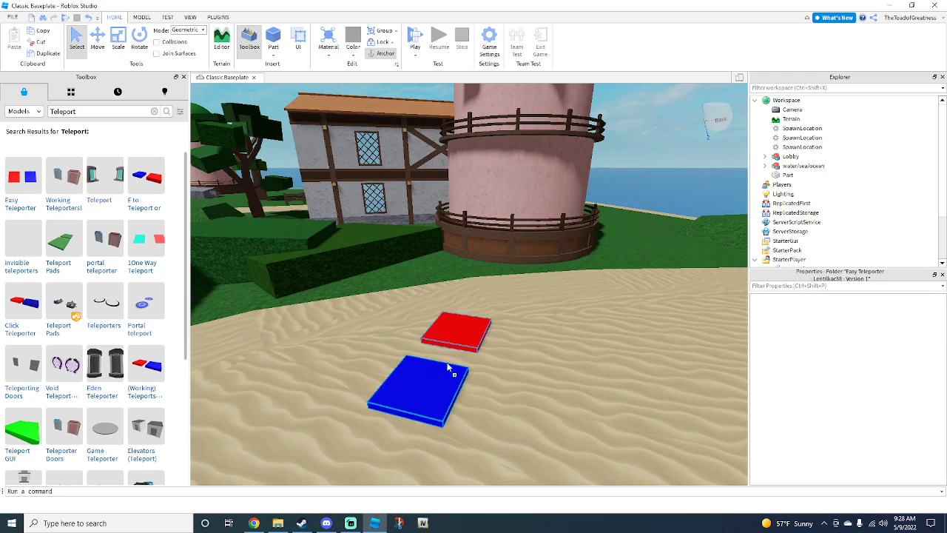
key(ctrl+z)
Insert the red and blue door-style teleporter pair on the sand and rotate both so they face the clearing.
drag(297, 286, 452, 331)
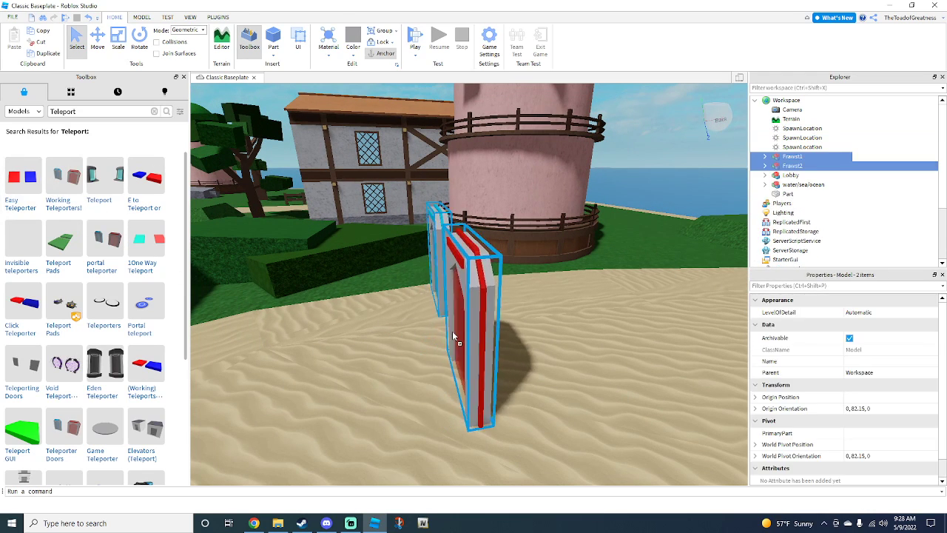
key(s)
drag(482, 304, 510, 273)
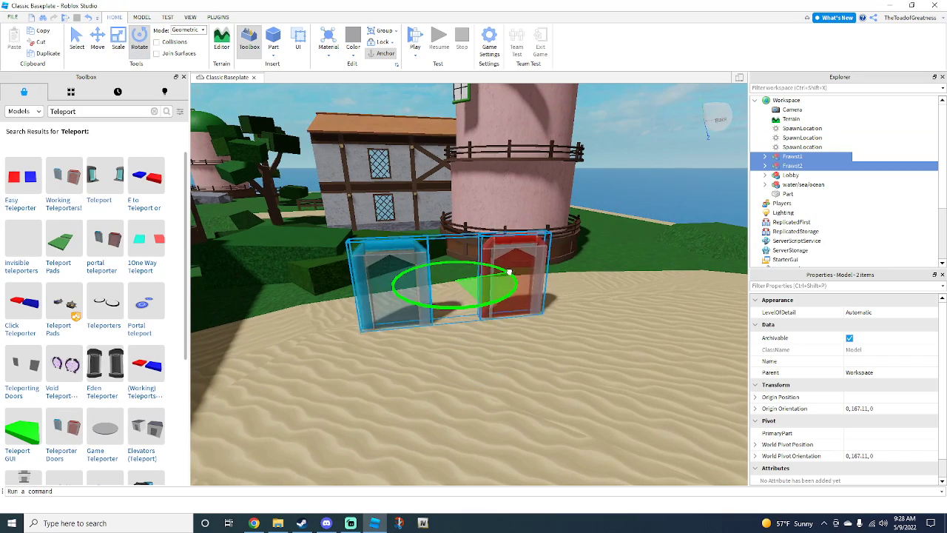
key(s)
drag(453, 215, 473, 175)
key(s)
right_drag(534, 197, 623, 160)
click(535, 197)
key(s)
Move the blue teleporter door away from the red one to the other side along the sand's edge.
click(393, 323)
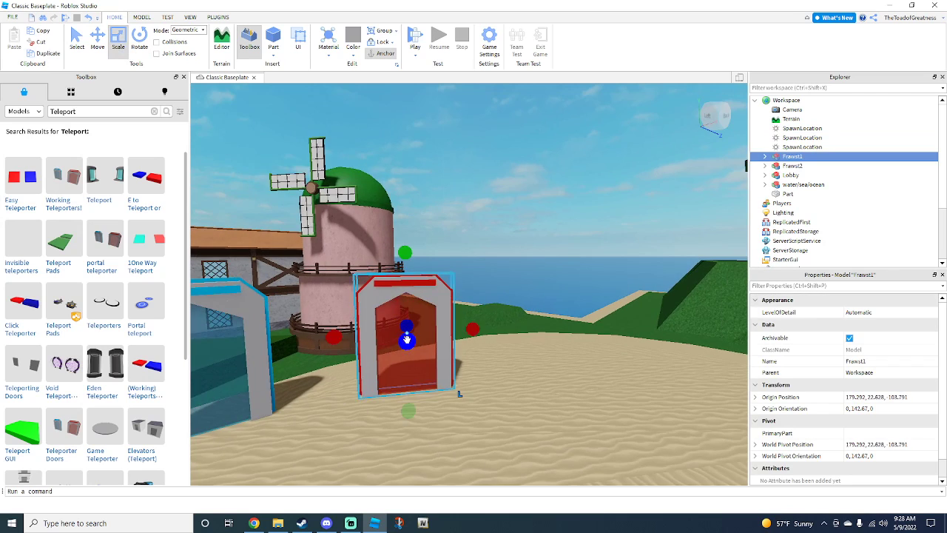
key(a)
drag(322, 345, 372, 401)
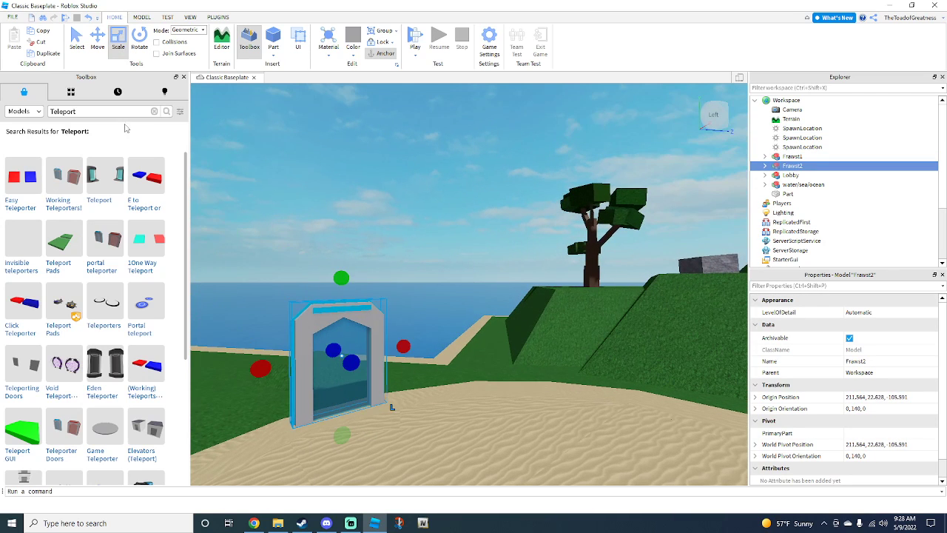
Search the Toolbox models for "Arena".
click(154, 111)
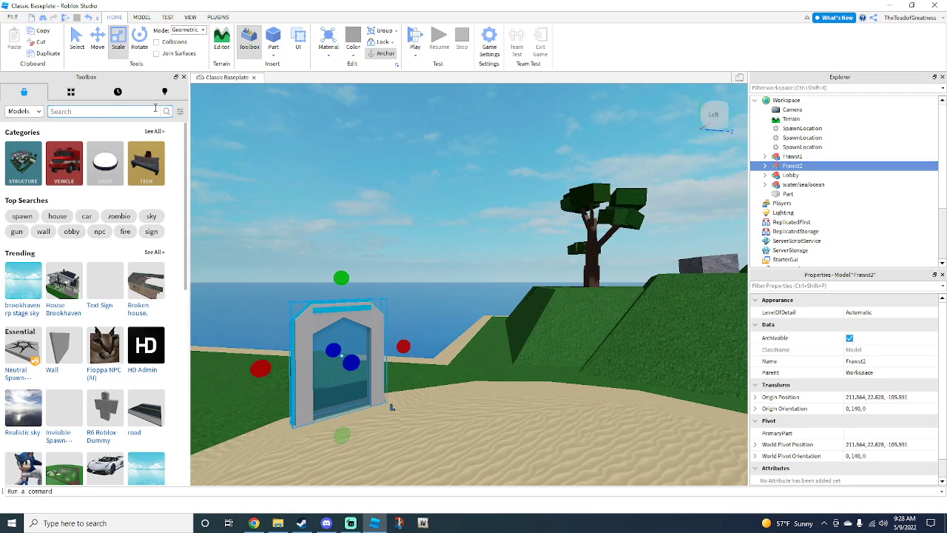
text(Areans)
key(Return)
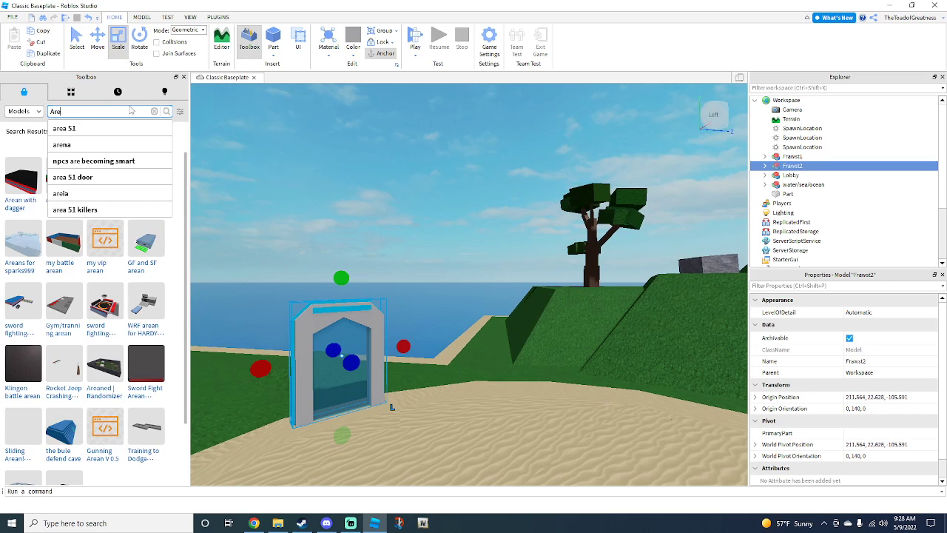
text(na)
key(Return)
Insert the round grey Sword Fighting arena model into the workspace.
scroll(258, 180, up, 3)
click(258, 180)
right_drag(257, 180, 257, 259)
scroll(258, 180, down, 4)
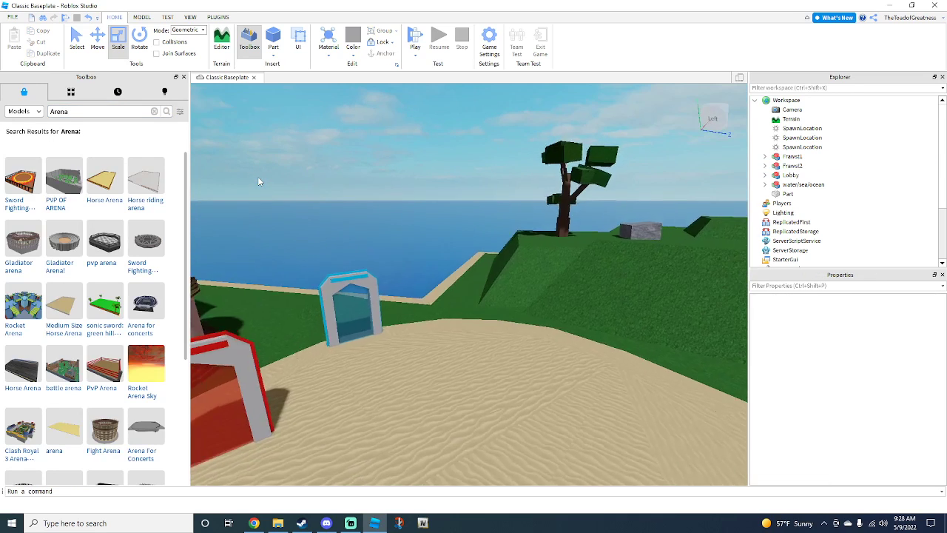
scroll(258, 178, up, 3)
scroll(258, 178, down, 6)
mouse_move(258, 178)
right_down()
mouse_move(348, 222)
mouse_move(258, 179)
right_up()
scroll(258, 178, up, 5)
scroll(259, 178, up, 5)
scroll(258, 178, up, 4)
scroll(258, 177, up, 2)
click(158, 240)
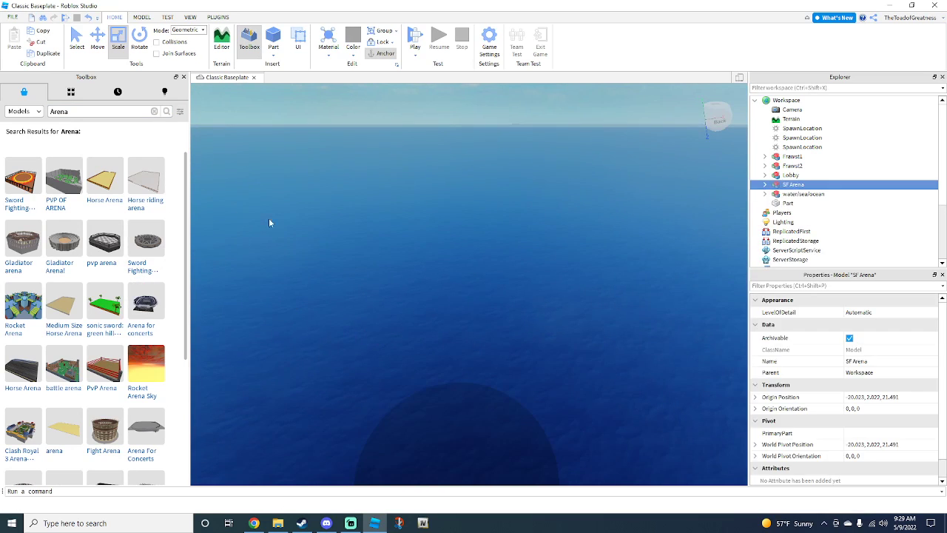
Move the SF Arena far from the lobby island over open water, to about X -405, Z -1110.
drag(65, 9, 85, 29)
click(598, 10)
right_drag(416, 201, 416, 200)
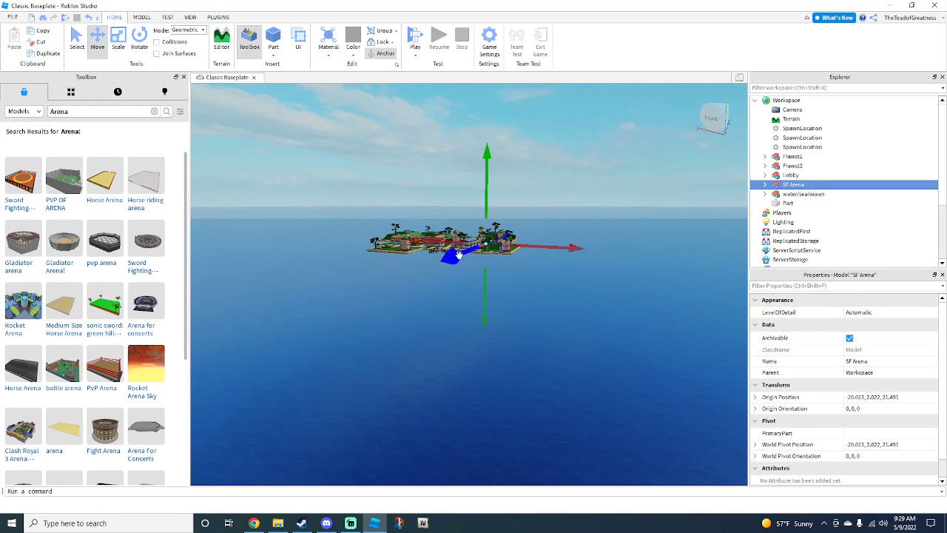
drag(448, 259, 453, 256)
right_drag(452, 257, 453, 256)
drag(518, 172, 458, 182)
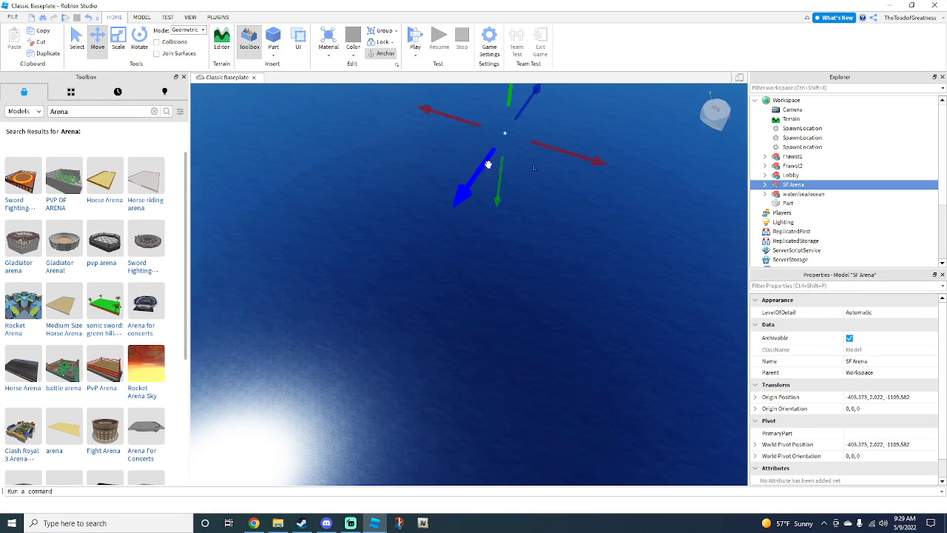
Raise the SF Arena above the water surface to a height of about 18.6.
mouse_move(489, 164)
right_down()
mouse_move(478, 168)
mouse_move(488, 158)
right_up()
scroll(488, 157, up, 8)
scroll(488, 158, down, 4)
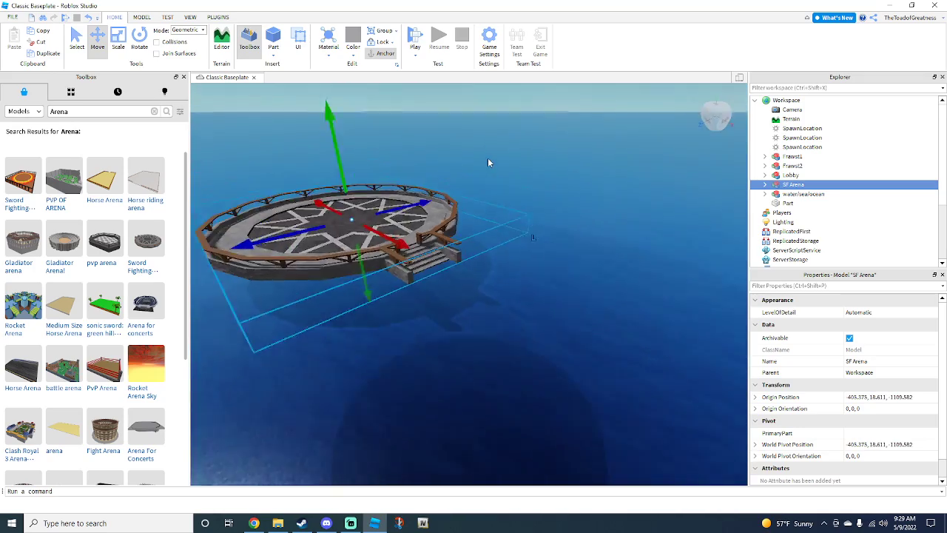
scroll(487, 158, down, 3)
click(488, 159)
scroll(488, 158, up, 4)
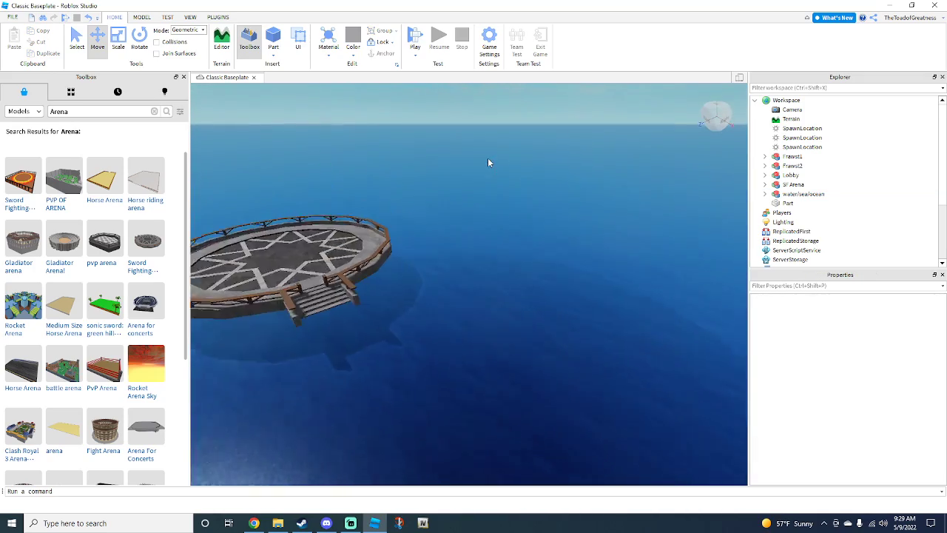
Search the Toolbox models for "Island".
click(155, 112)
text(Island)
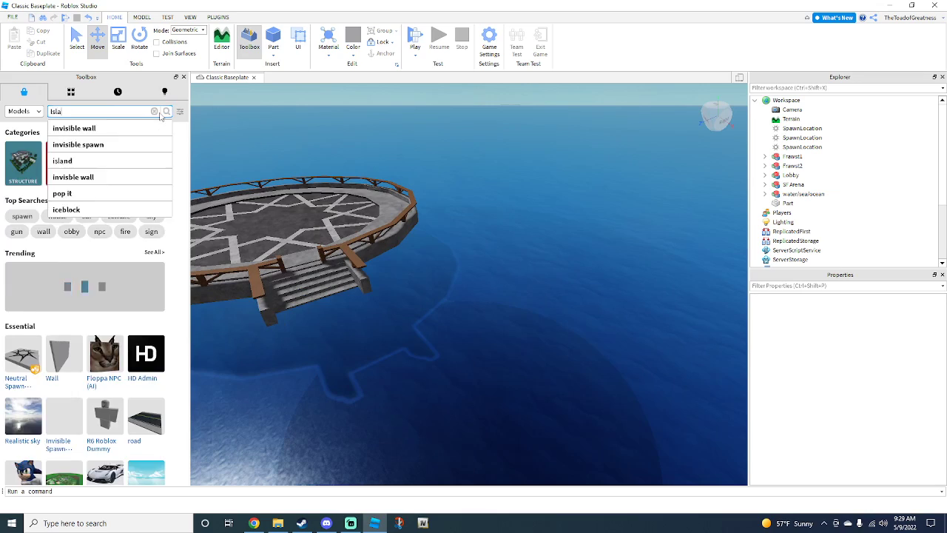
key(Return)
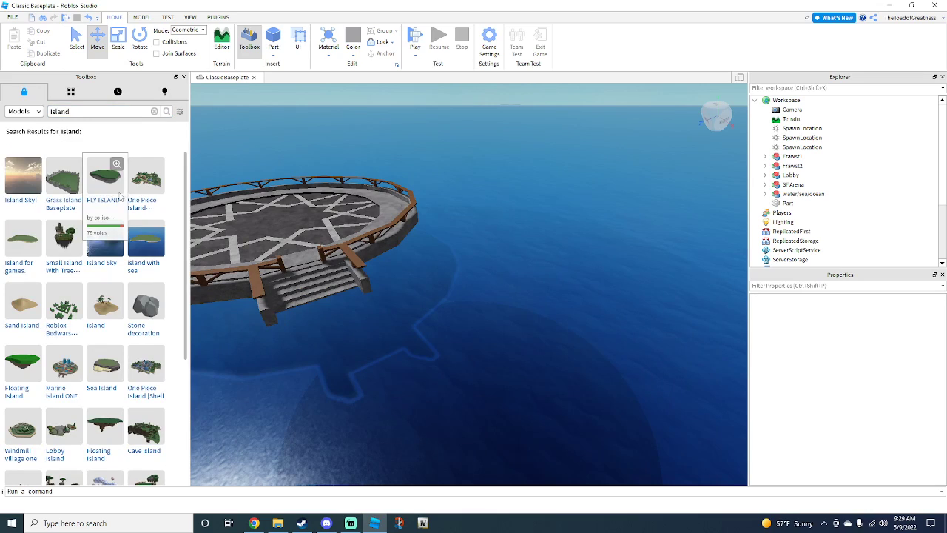
Try the large flat grass Island model as a base under the SF Arena, and delete the island.
drag(289, 298, 366, 291)
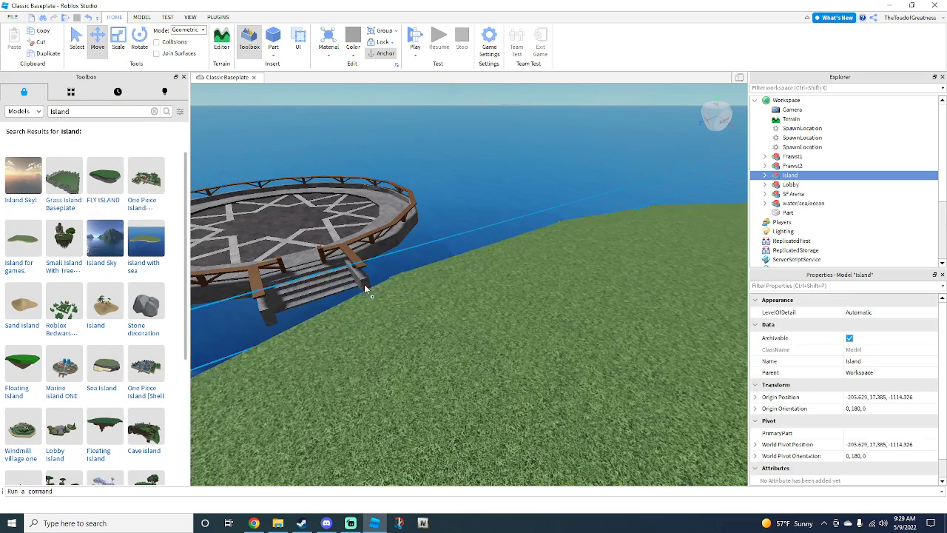
scroll(355, 281, down, 5)
scroll(422, 287, down, 4)
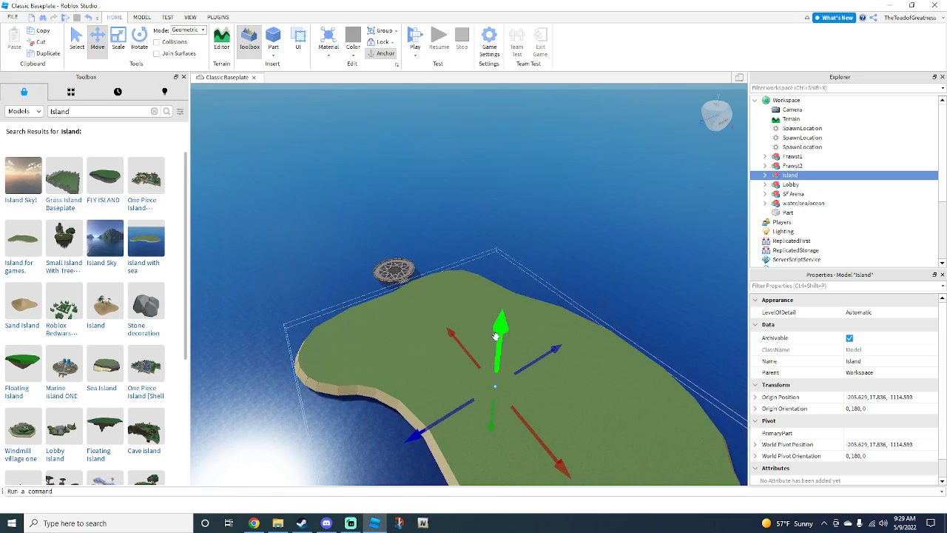
drag(495, 336, 496, 341)
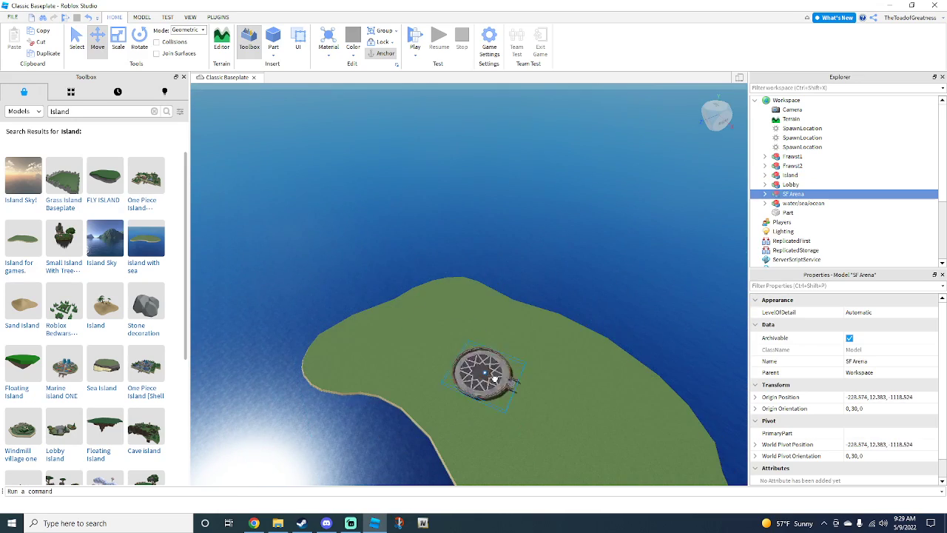
scroll(510, 357, up, 10)
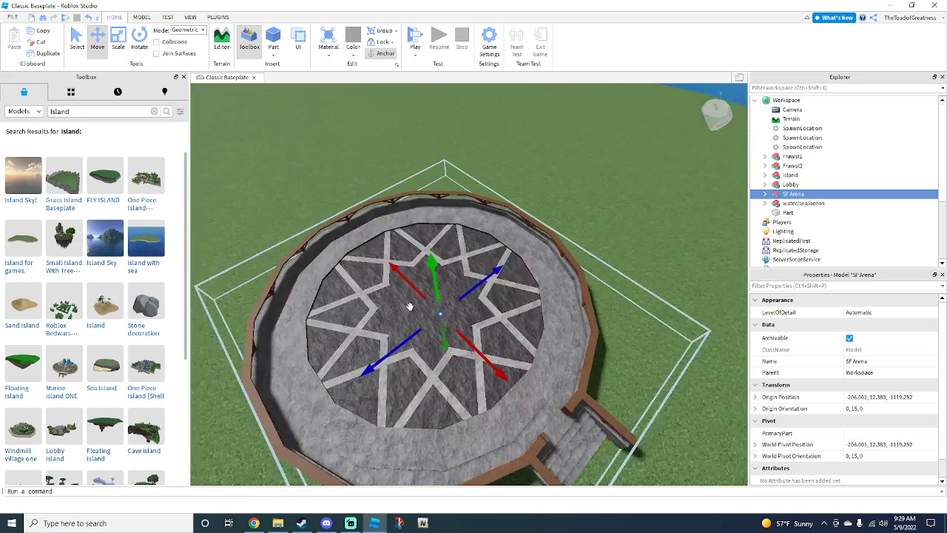
scroll(296, 278, down, 5)
click(271, 259)
key(Delete)
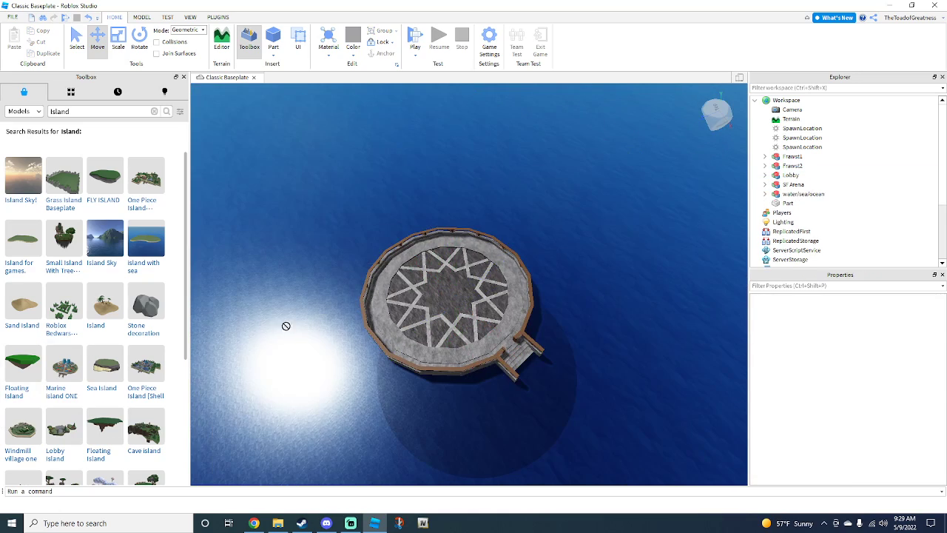
Insert the green Floating Island model and move it across the ocean toward the SF Arena, to about Z -1040.
drag(286, 325, 299, 318)
scroll(370, 309, down, 3)
right_drag(372, 309, 395, 289)
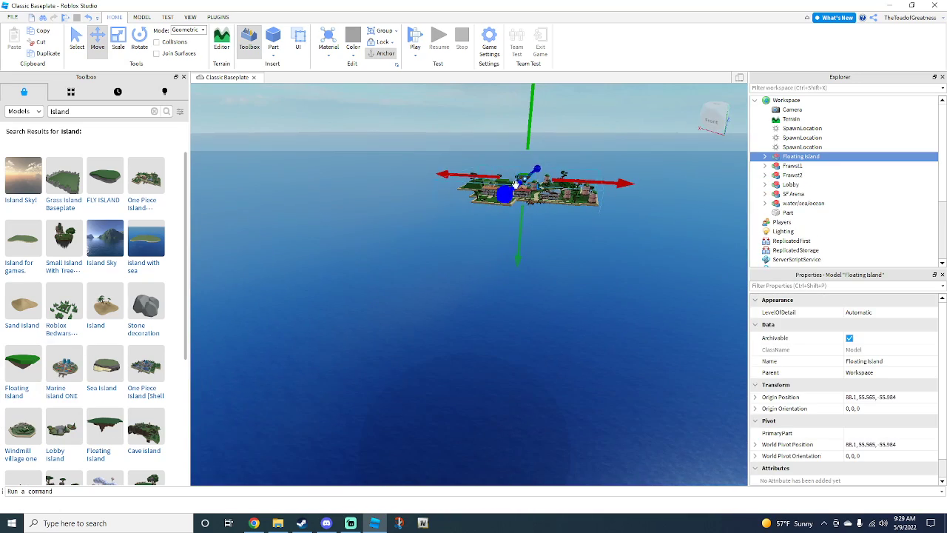
drag(515, 184, 469, 212)
drag(370, 329, 297, 363)
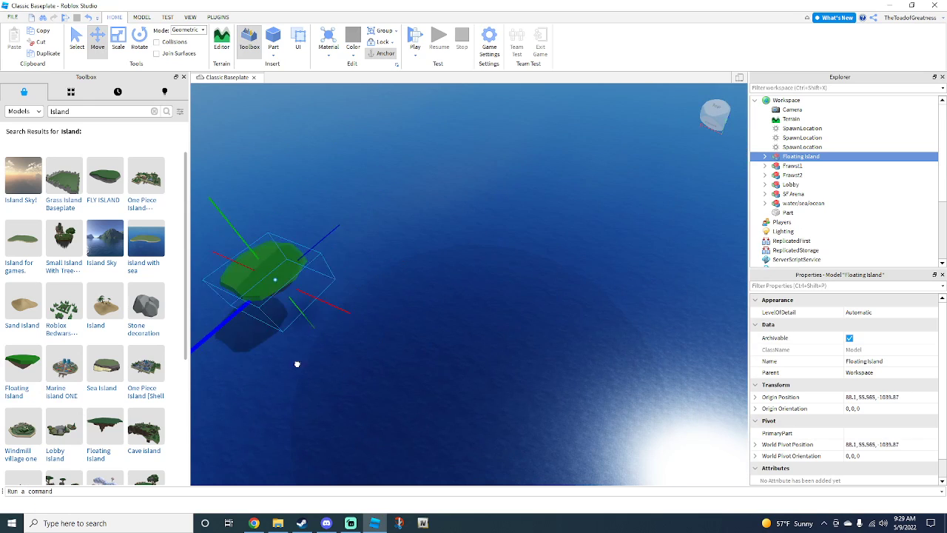
Bring the Floating Island and SF Arena together, with the arena on top at about X -190, Y 21.2, Z -1090.
drag(304, 303, 577, 233)
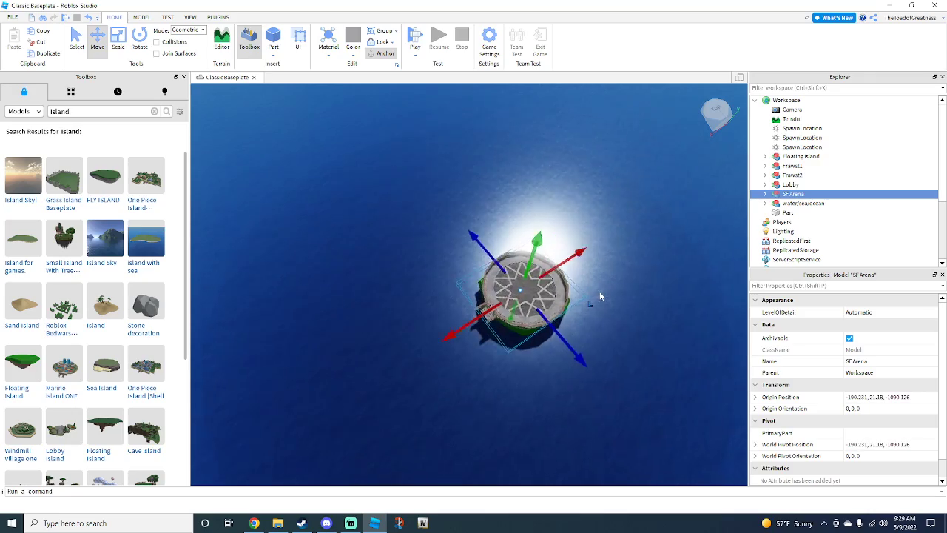
scroll(601, 290, up, 6)
click(601, 290)
right_drag(601, 290, 601, 290)
scroll(394, 320, down, 2)
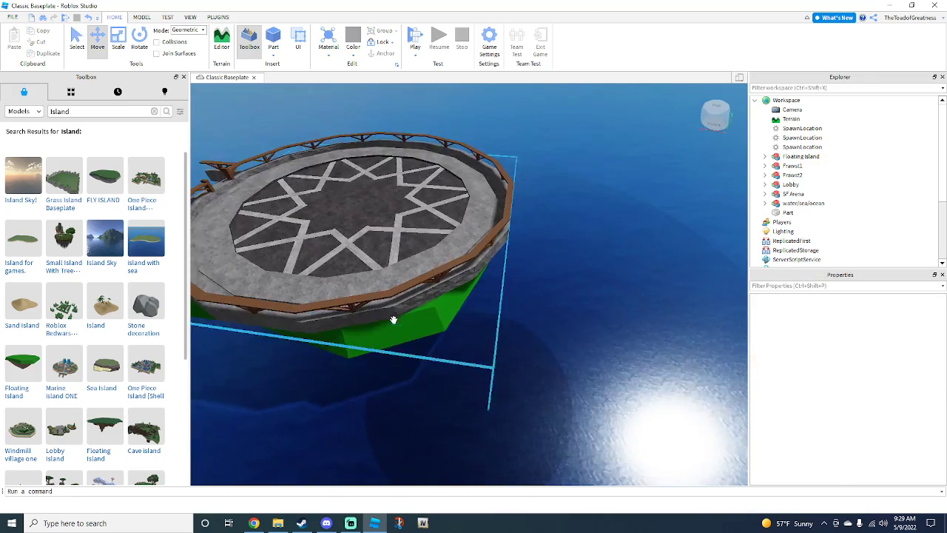
Scale up the Floating Island so that it is wider than the SF Arena.
click(394, 319)
scroll(371, 291, down, 2)
click(403, 363)
click(381, 333)
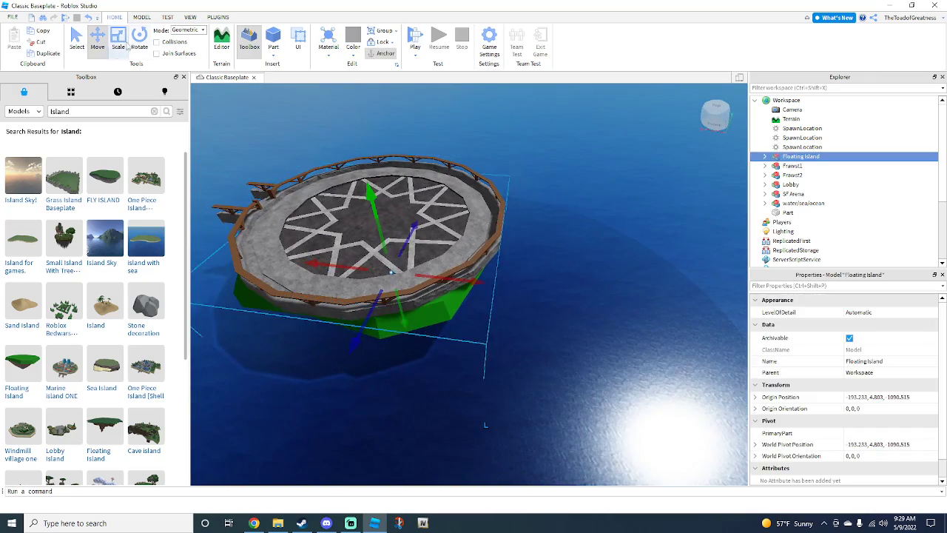
click(119, 43)
scroll(483, 254, down, 1)
drag(514, 287, 578, 294)
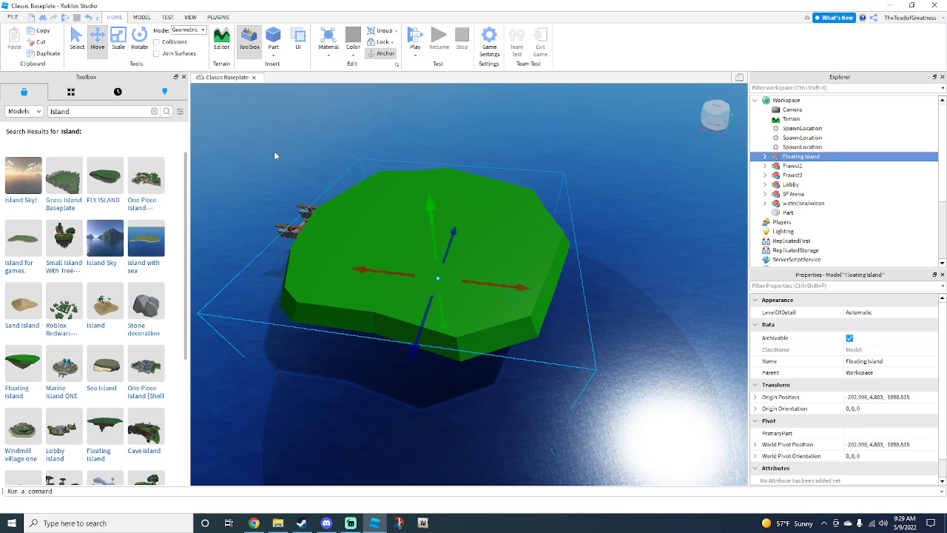
Lower the enlarged Floating Island to about Y 0.9 and centre it beneath the SF Arena.
drag(432, 211, 427, 222)
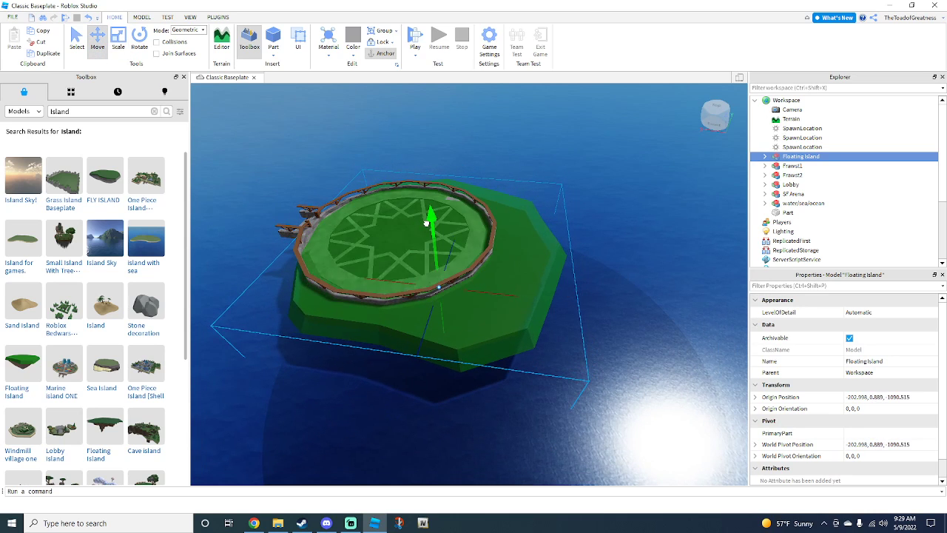
drag(495, 294, 459, 291)
drag(402, 316, 408, 307)
click(547, 291)
Search the Toolbox models for "Circle".
right_drag(589, 288, 589, 287)
key(a)
key(w)
key(w)
key(s)
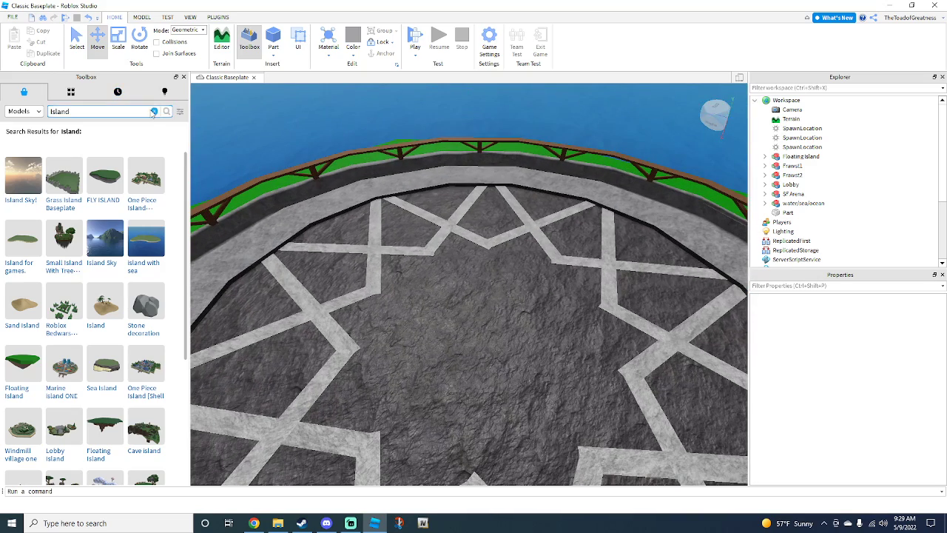
click(153, 111)
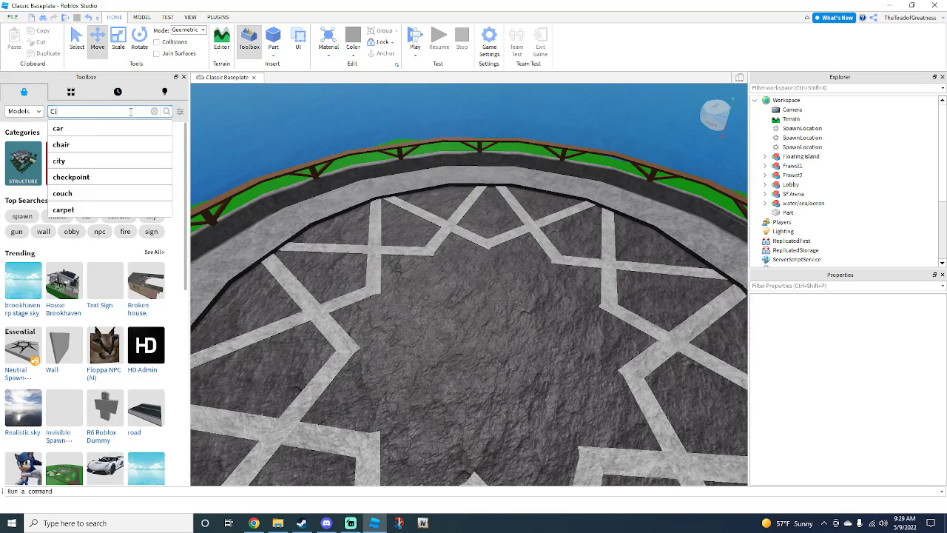
text(Cicrle)
key(Return)
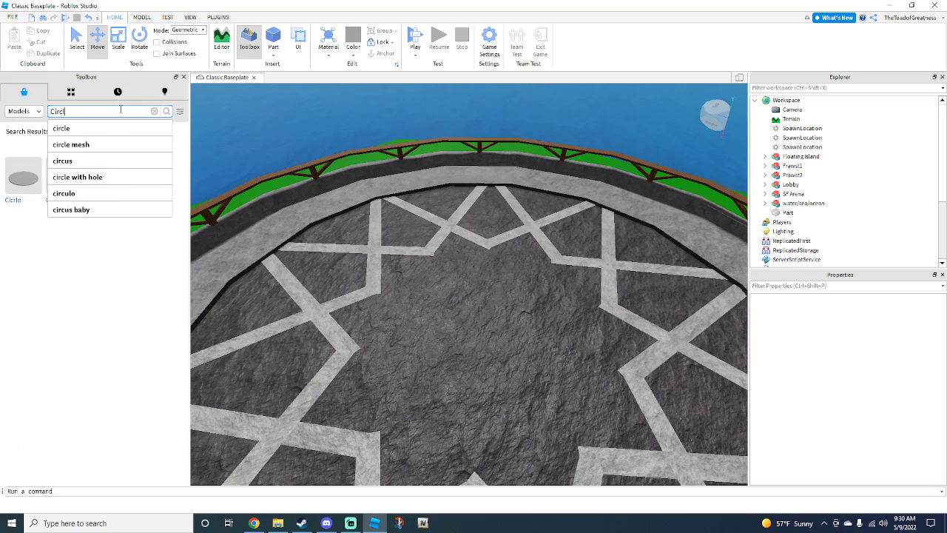
right_drag(289, 199, 290, 205)
key(s)
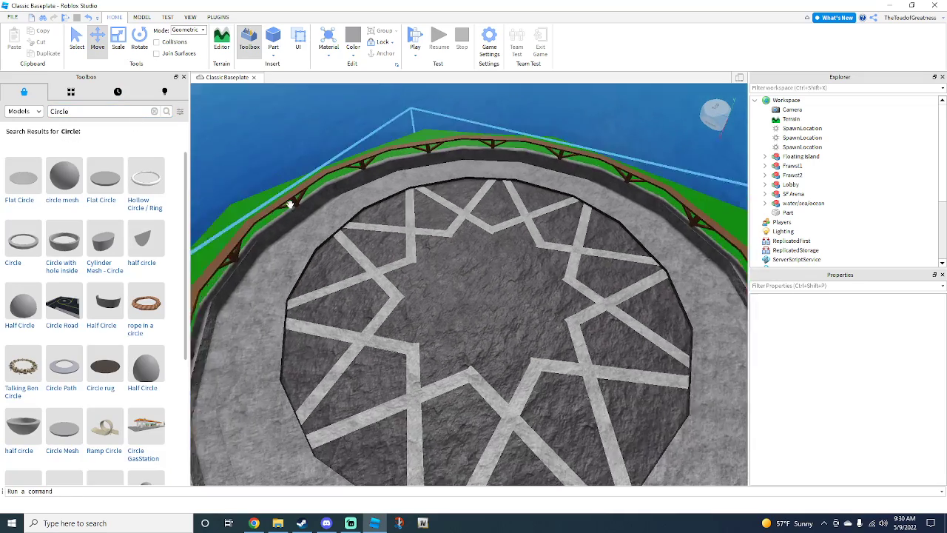
key(w)
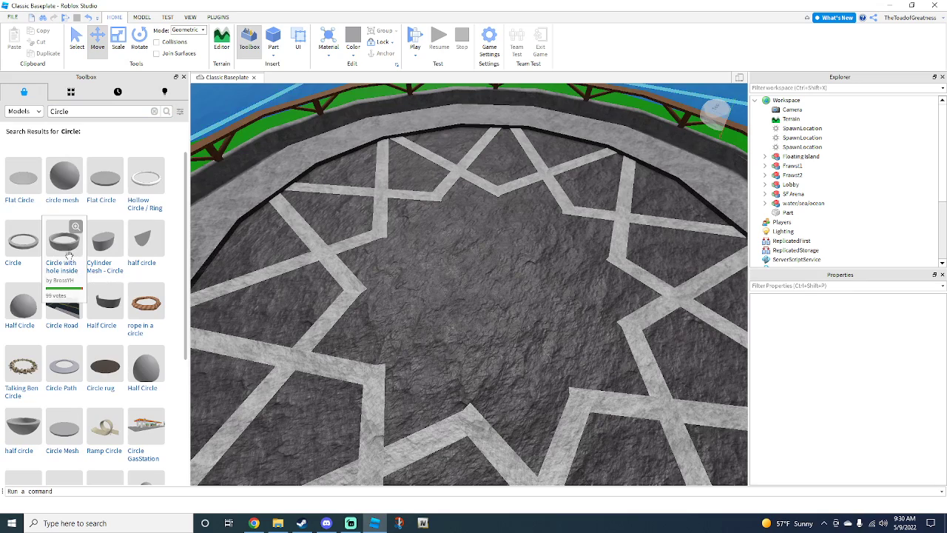
Insert the "Circle with hole inside" ring on the arena floor and widen it in both horizontal directions to match the railing.
drag(266, 288, 388, 307)
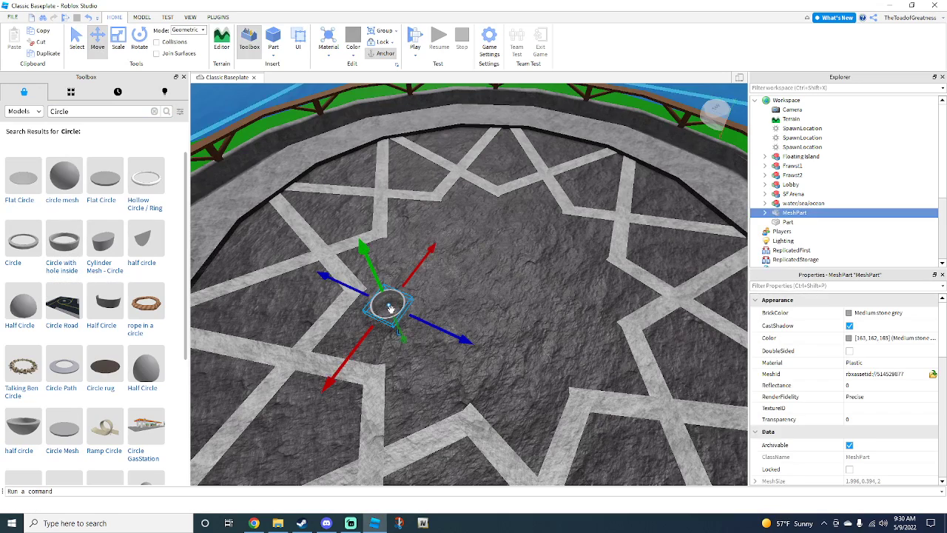
scroll(419, 297, down, 4)
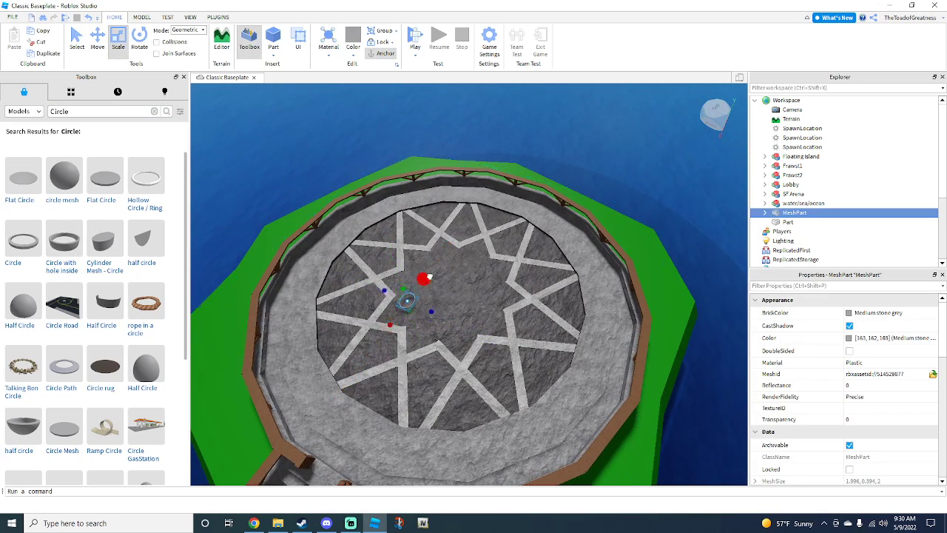
drag(429, 276, 515, 233)
scroll(466, 261, down, 2)
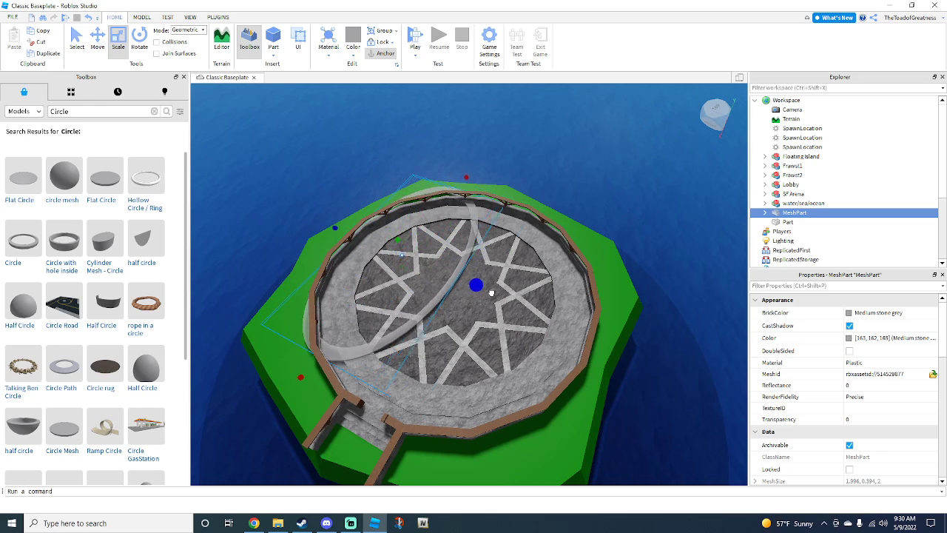
drag(492, 293, 597, 340)
drag(369, 414, 352, 427)
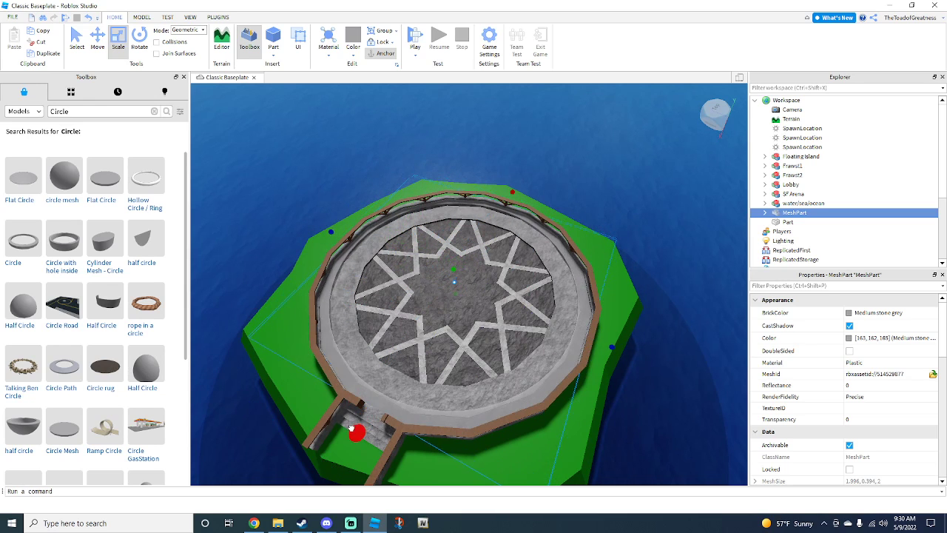
Stretch the ring upward into a tall wall around the arena and set its transparency to 1.
drag(444, 285, 442, 190)
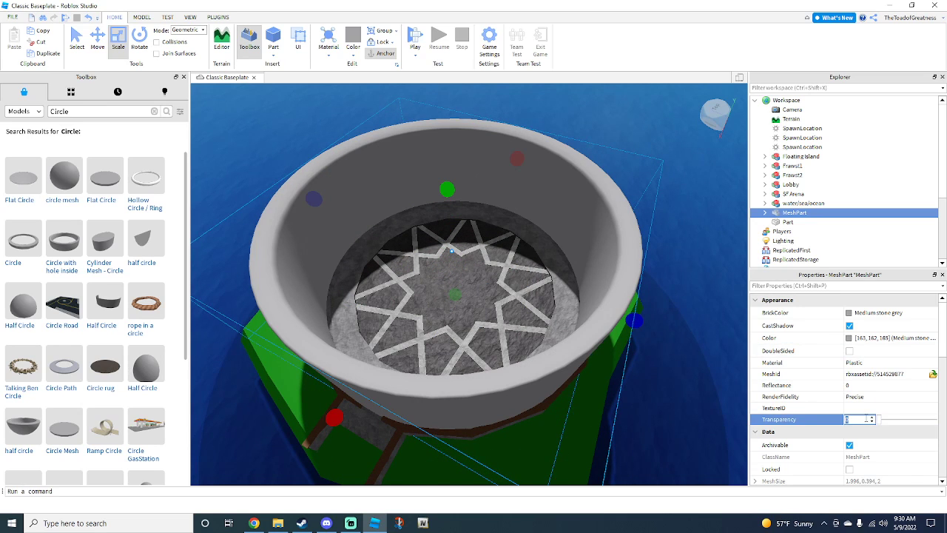
text(1)
key(Return)
scroll(655, 296, down, 5)
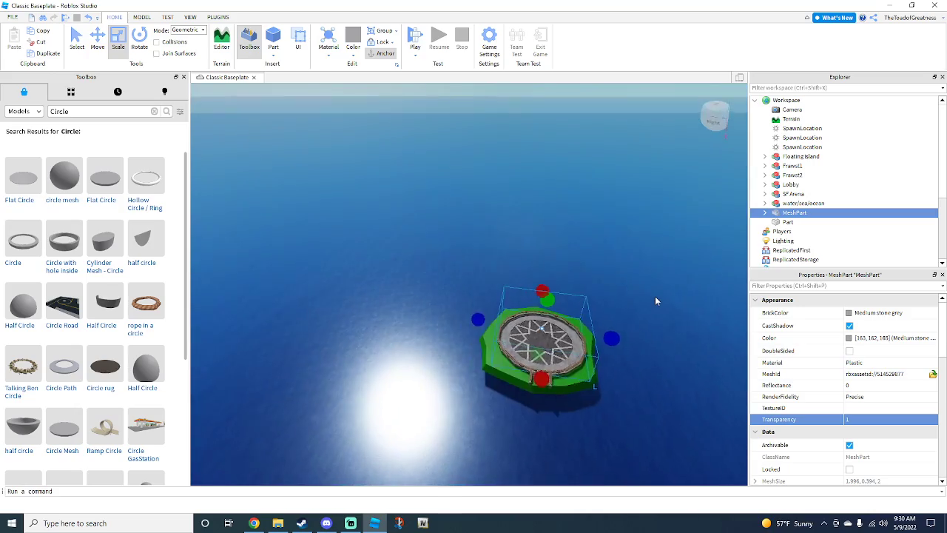
Playtest from the arena floor, running and jumping at the railing to check that the invisible wall blocks the player.
scroll(655, 296, up, 6)
click(655, 296)
right_drag(655, 297, 654, 296)
scroll(655, 297, up, 4)
click(415, 53)
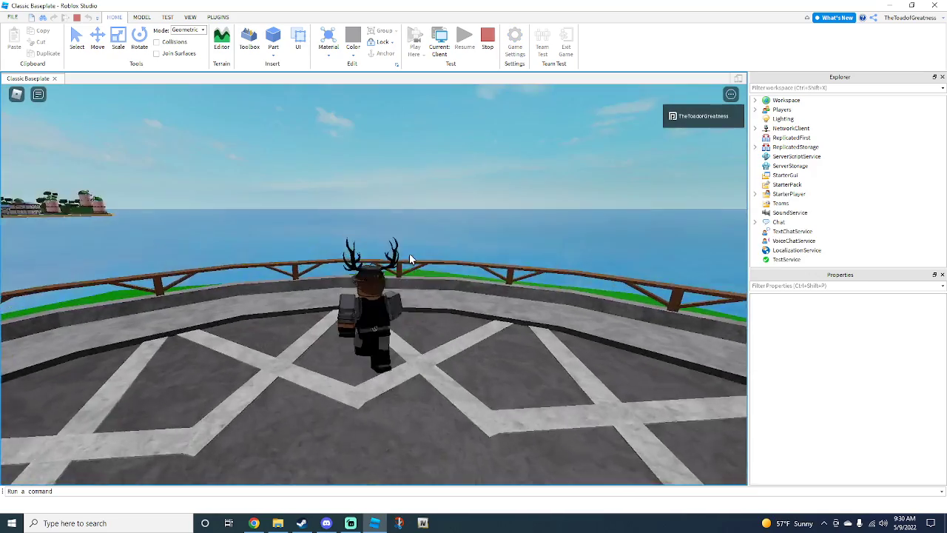
key(w)
key(space)
right_drag(410, 253, 409, 251)
key(space)
key(w)
key(space)
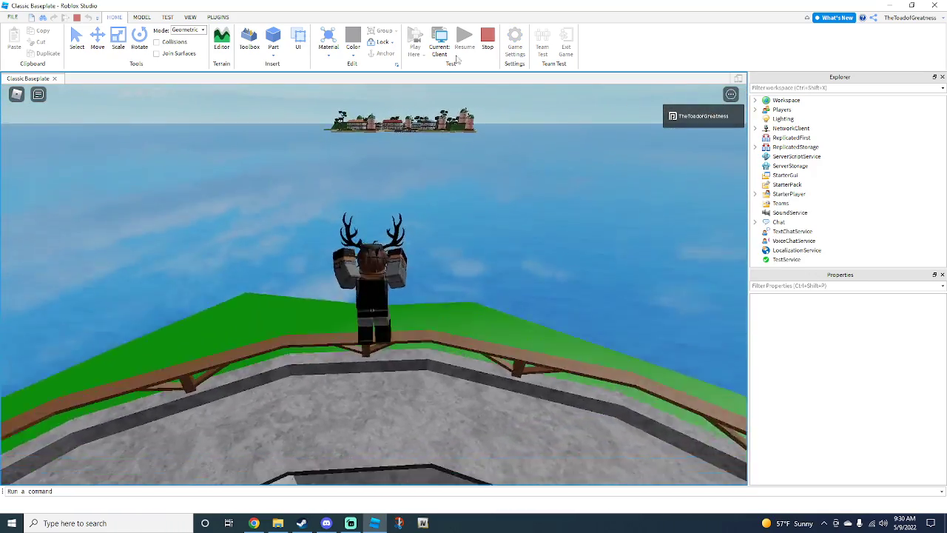
click(487, 41)
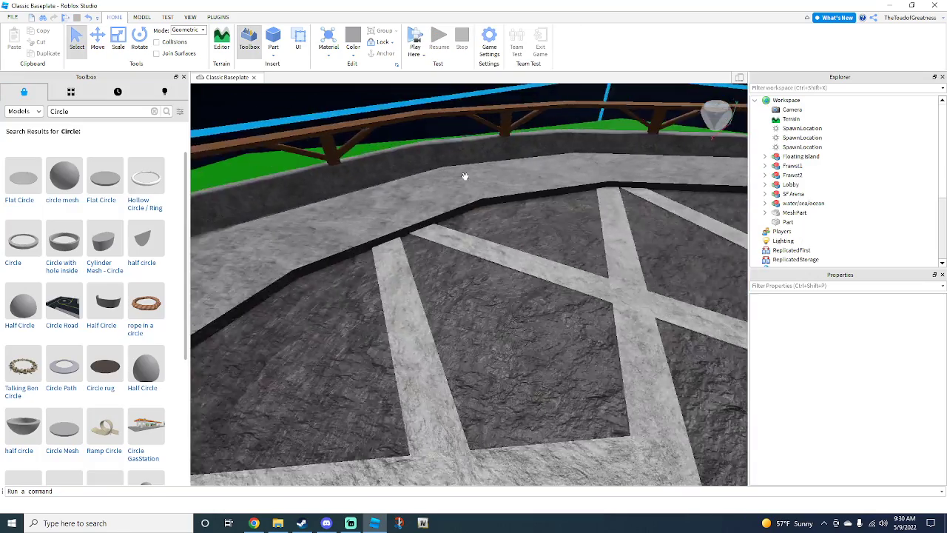
Move the blue Frawst2 teleporter from the lobby island onto the SF Arena floor, at about X -195, Y 28.5, Z -1092.
scroll(467, 222, down, 5)
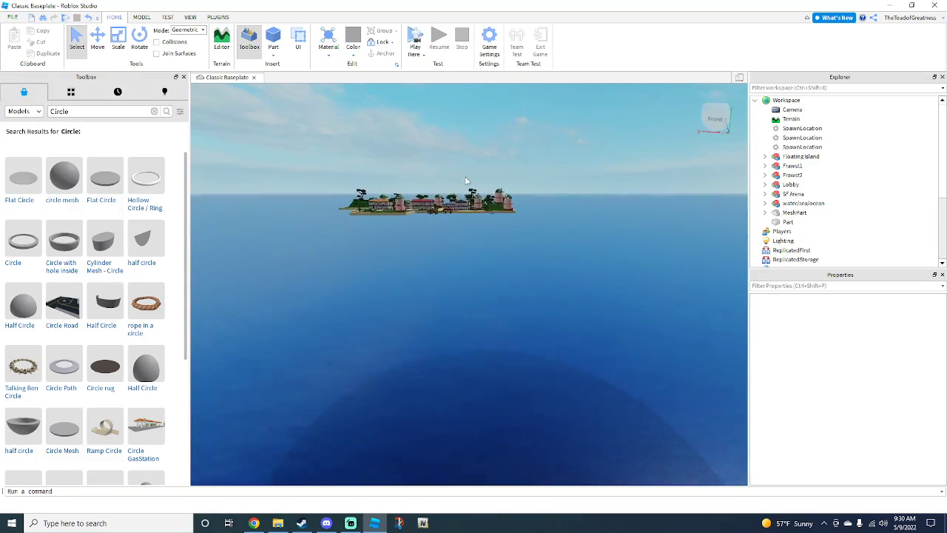
scroll(466, 182, up, 10)
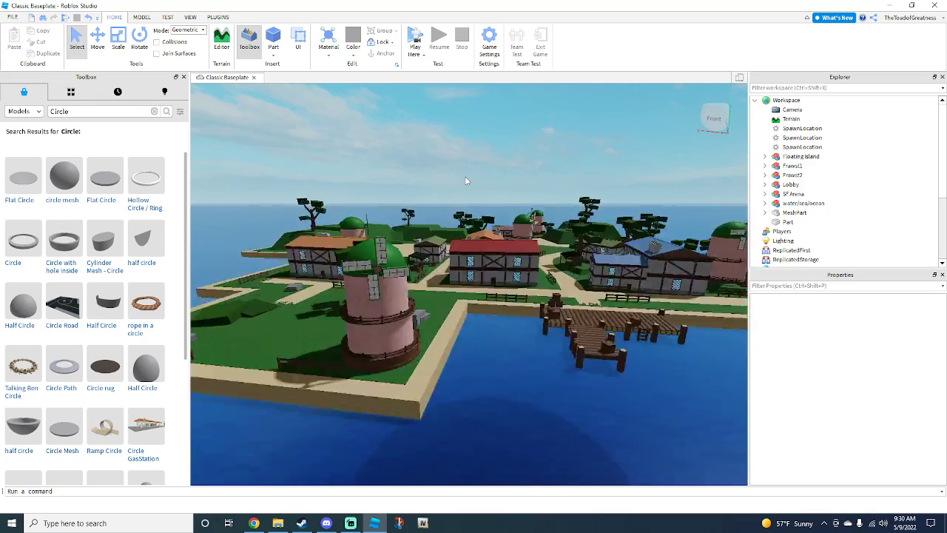
key(w)
right_drag(466, 177, 466, 177)
key(a)
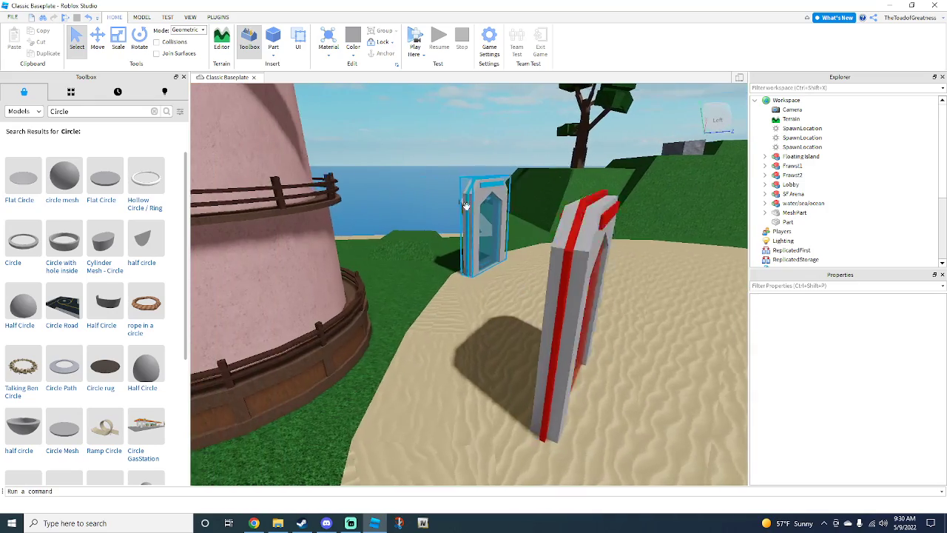
click(490, 215)
key(f)
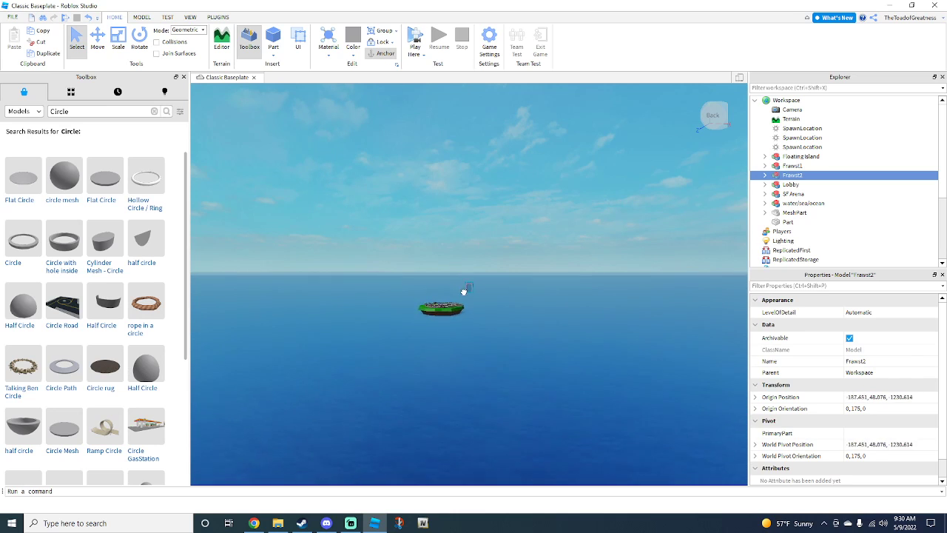
drag(462, 314, 459, 333)
Select the whole Frawst2 teleporter on the arena instead of only its Telepad part.
alt+click(503, 288)
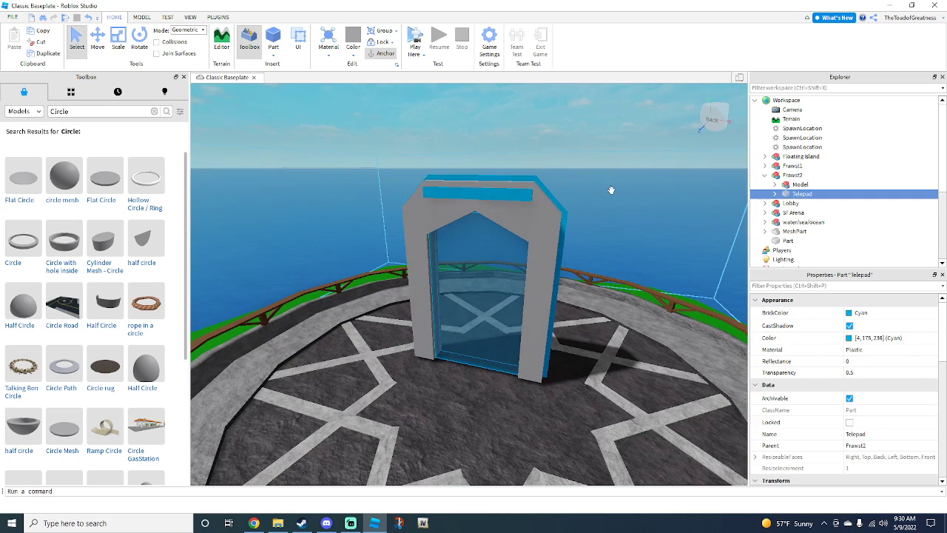
right_drag(611, 190, 611, 189)
click(580, 250)
click(548, 273)
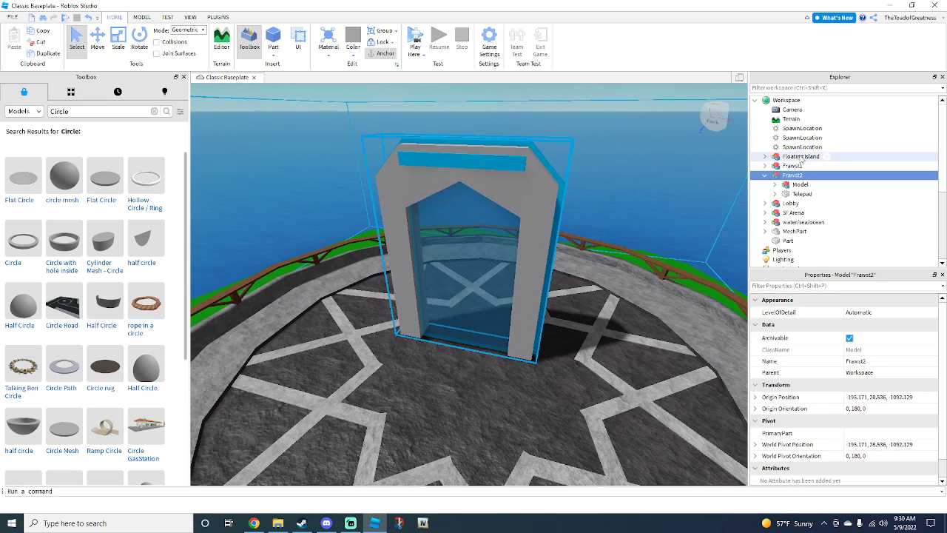
click(766, 176)
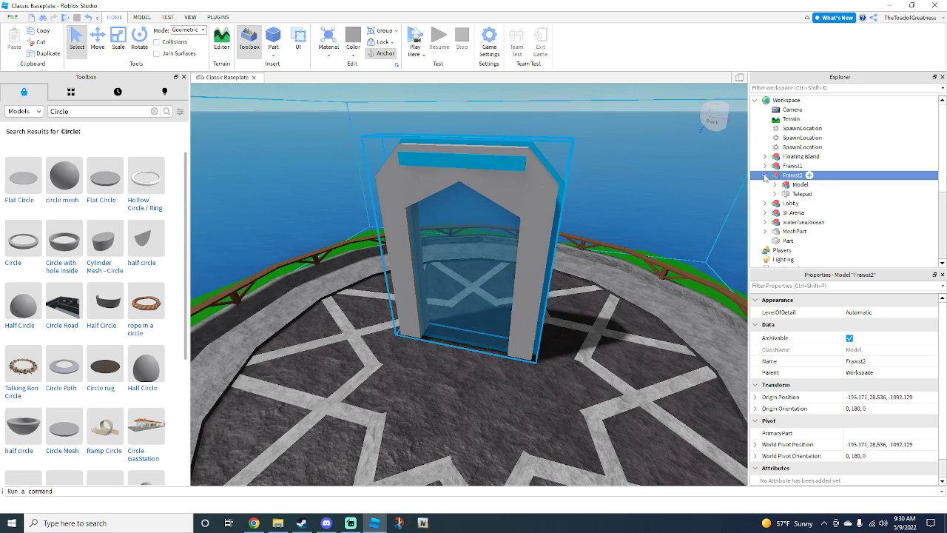
Delete the frame Model inside Frawst2 on the arena, keeping only its Telepad part.
click(766, 175)
click(486, 154)
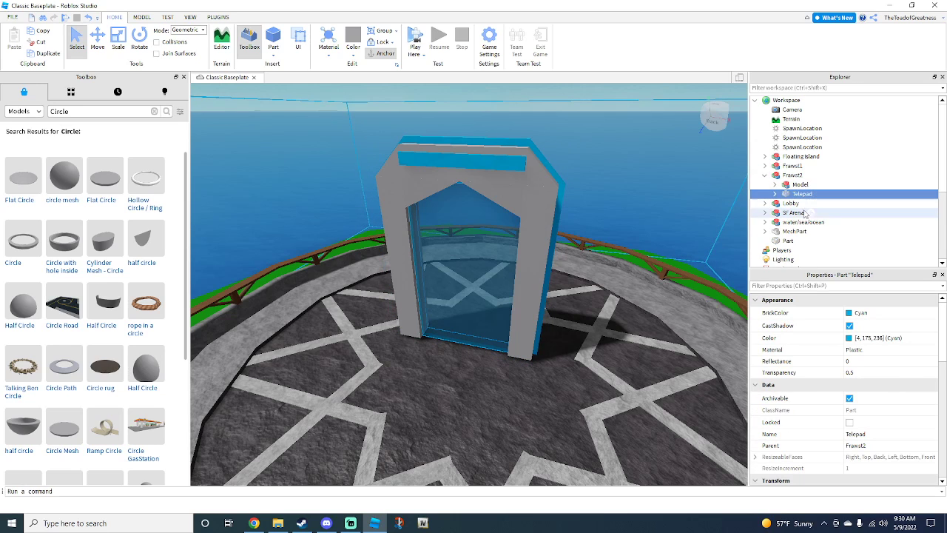
click(799, 185)
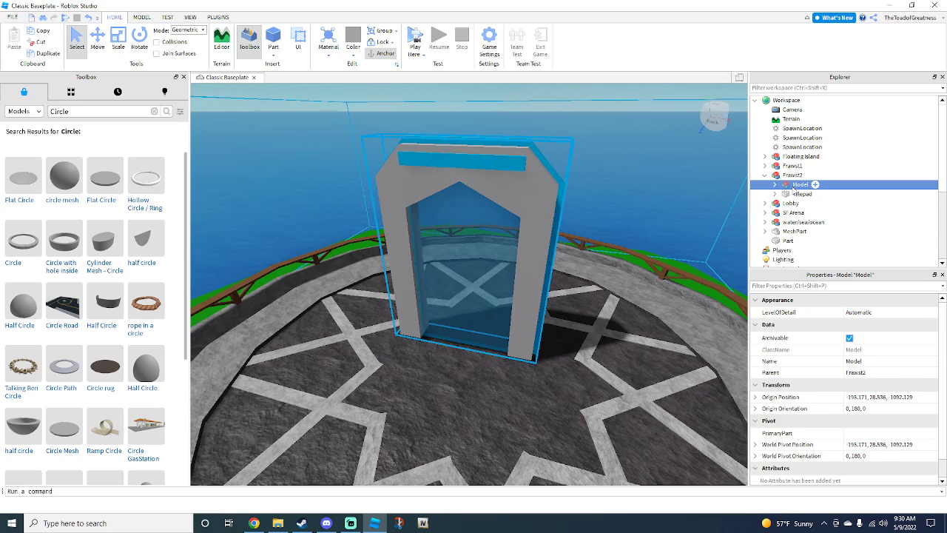
key(Delete)
Shrink the remaining Frawst2 Telepad to a tiny block floating above the arena floor at about X -197, Y 34, Z -1090.
click(491, 272)
drag(472, 342, 483, 210)
key(ctrl+3)
drag(575, 200, 434, 184)
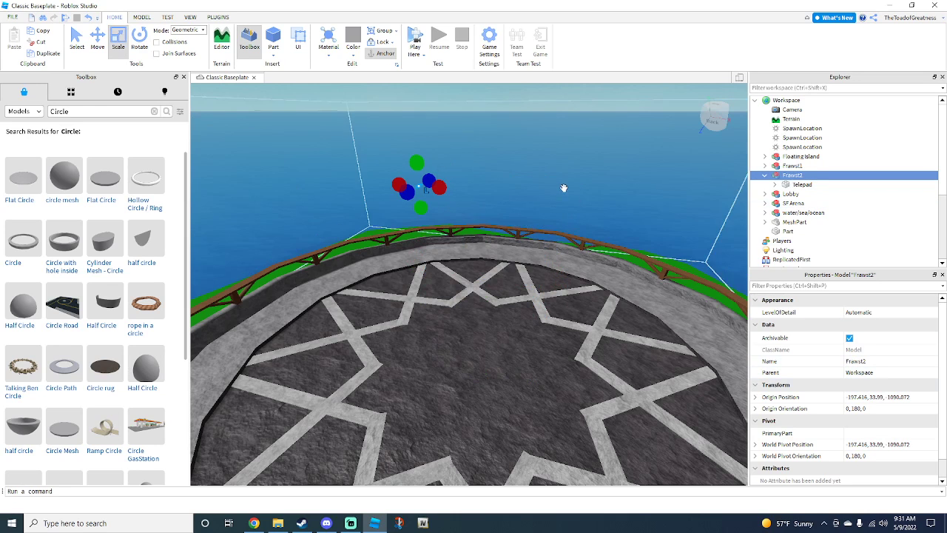
right_drag(564, 188, 561, 179)
click(561, 180)
right_drag(572, 263, 563, 275)
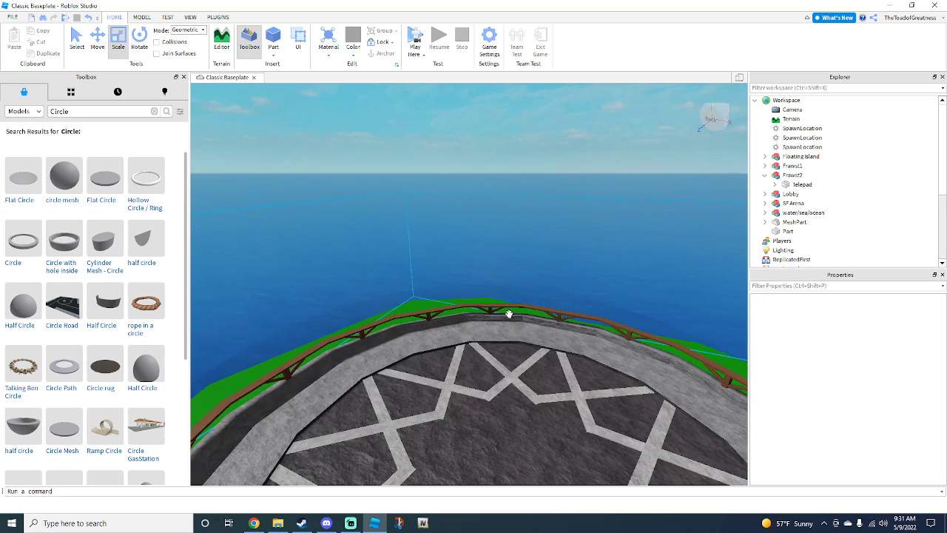
click(802, 185)
right_drag(501, 288, 500, 265)
Return to the lobby island and playtest the red Frawst1 teleporter by walking and jumping into its doorway.
scroll(502, 286, up, 2)
scroll(501, 285, down, 5)
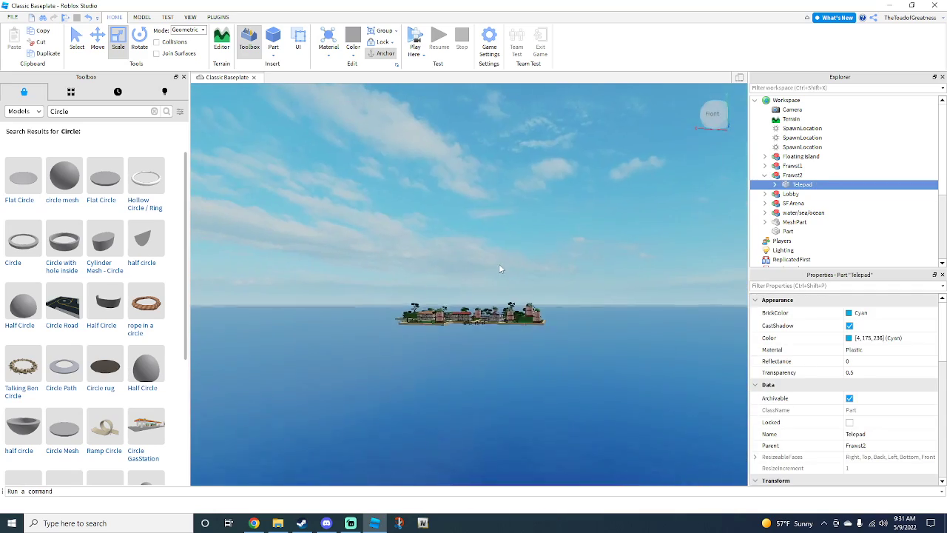
scroll(500, 268, up, 6)
click(499, 268)
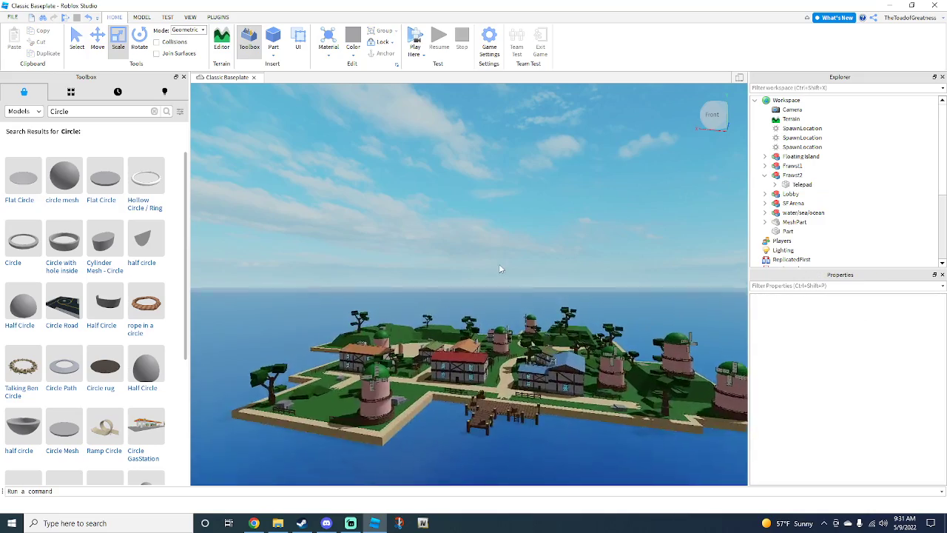
scroll(498, 265, up, 15)
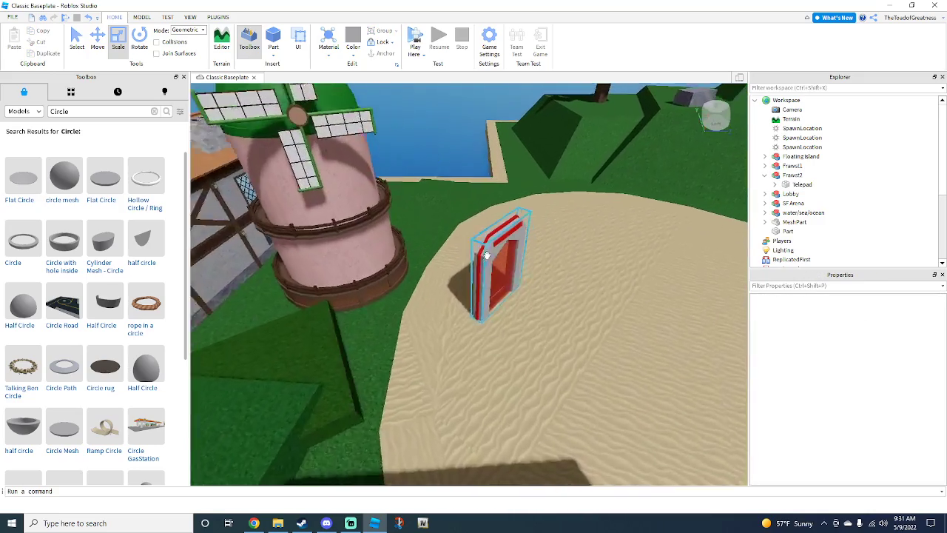
scroll(486, 255, up, 5)
click(414, 54)
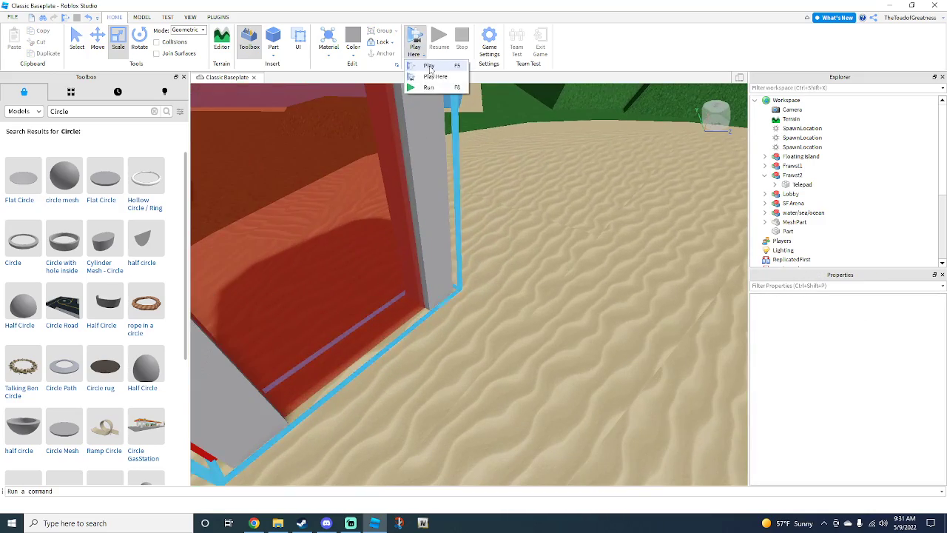
click(429, 67)
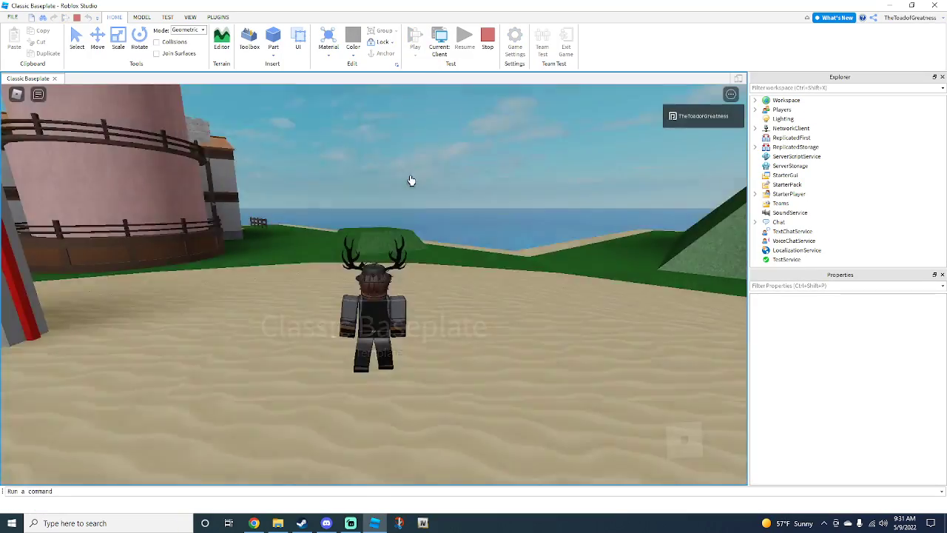
key(w)
right_drag(427, 174, 425, 177)
scroll(424, 176, up, 1)
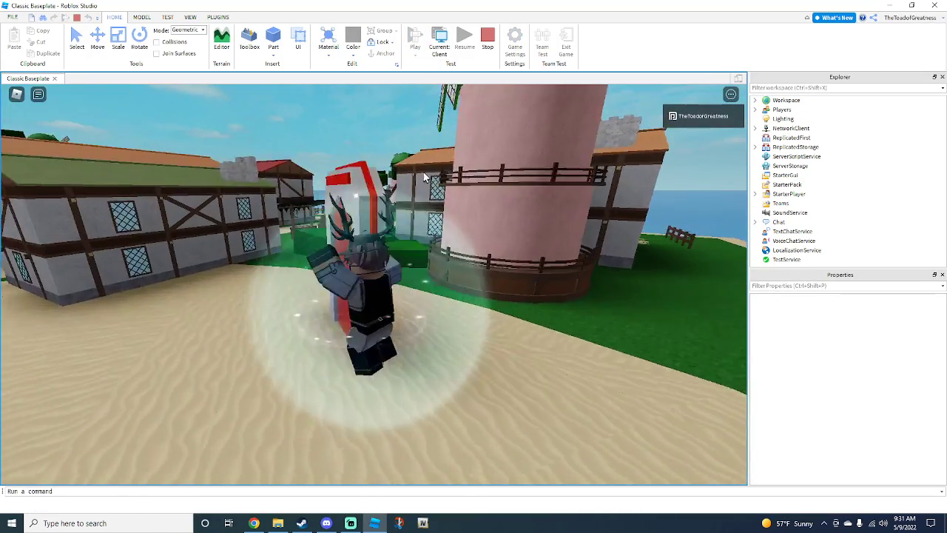
key(w)
right_drag(410, 212, 409, 213)
key(w)
key(space)
key(a)
key(space)
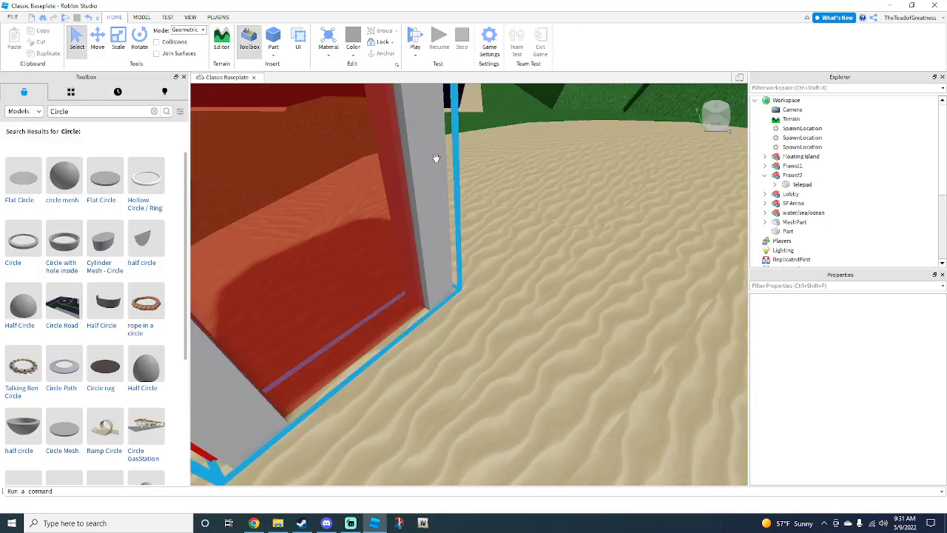
Resize the red Frawst1 teleporter on the lobby sand, placing it at about X 180, Y 21, Z -104.
scroll(434, 165, down, 5)
right_drag(436, 158, 469, 187)
click(459, 193)
scroll(468, 187, up, 2)
key(q)
key(ctrl+3)
drag(327, 160, 342, 198)
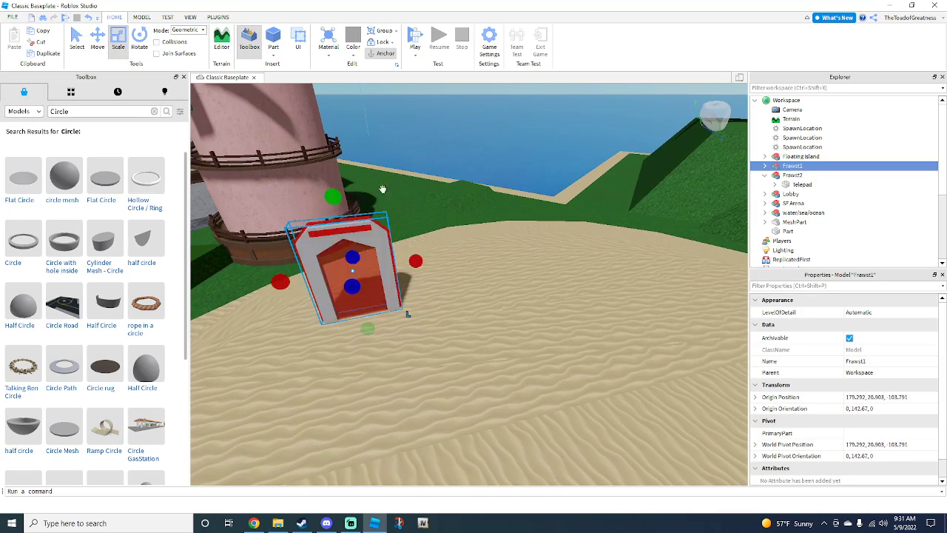
scroll(420, 277, down, 3)
drag(399, 361, 402, 357)
right_drag(480, 292, 480, 292)
key(w)
key(d)
key(s)
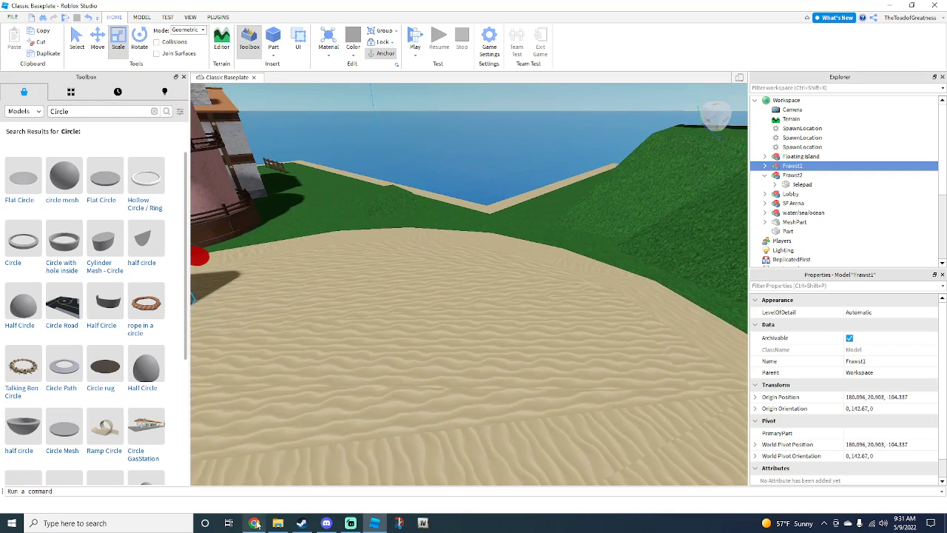
Switch to Chrome and review the Light Beam Attack, Boulder Throw, Earth Magic, Fireball Magic, Ice Magic and Lightning Ability model pages.
click(254, 523)
click(169, 6)
click(289, 8)
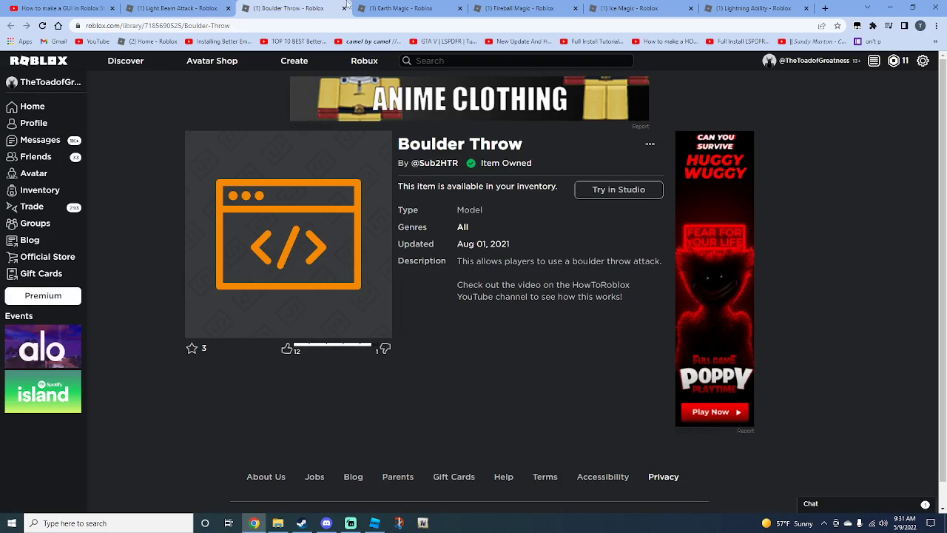
click(400, 8)
click(518, 8)
click(630, 8)
click(725, 8)
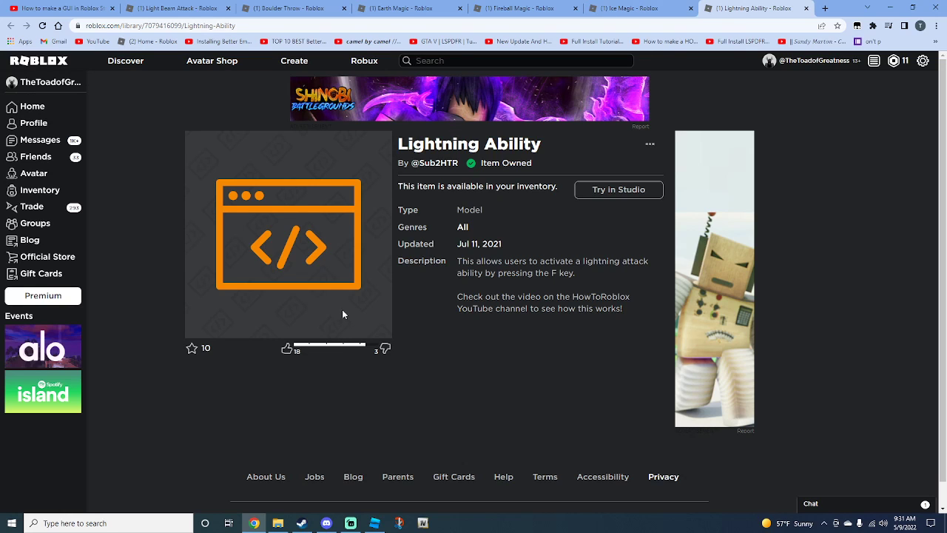
click(169, 8)
click(285, 8)
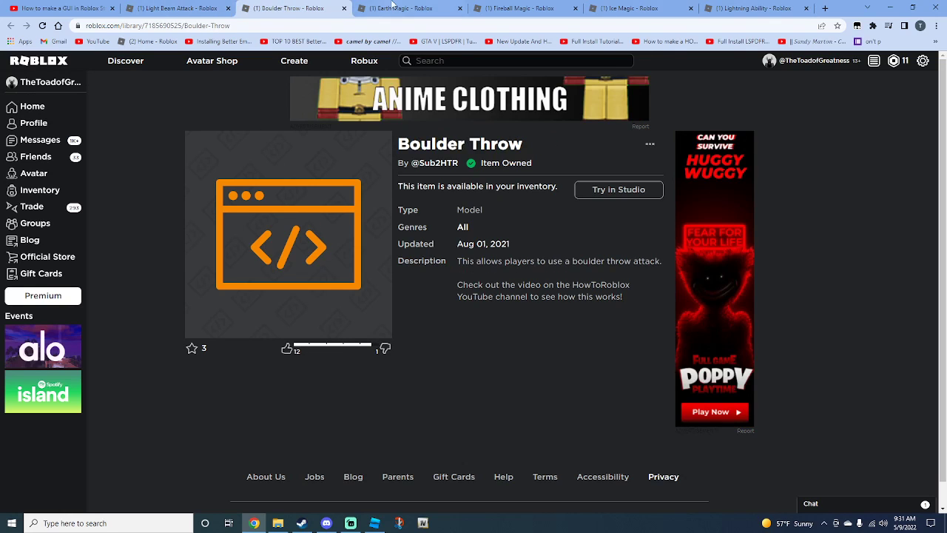
click(400, 8)
click(212, 8)
click(399, 8)
click(285, 8)
click(178, 8)
Switch back to Roblox Studio, add a folder to Workspace and rename it DONT DELETE.
click(375, 523)
right_drag(393, 406, 389, 283)
scroll(534, 260, up, 1)
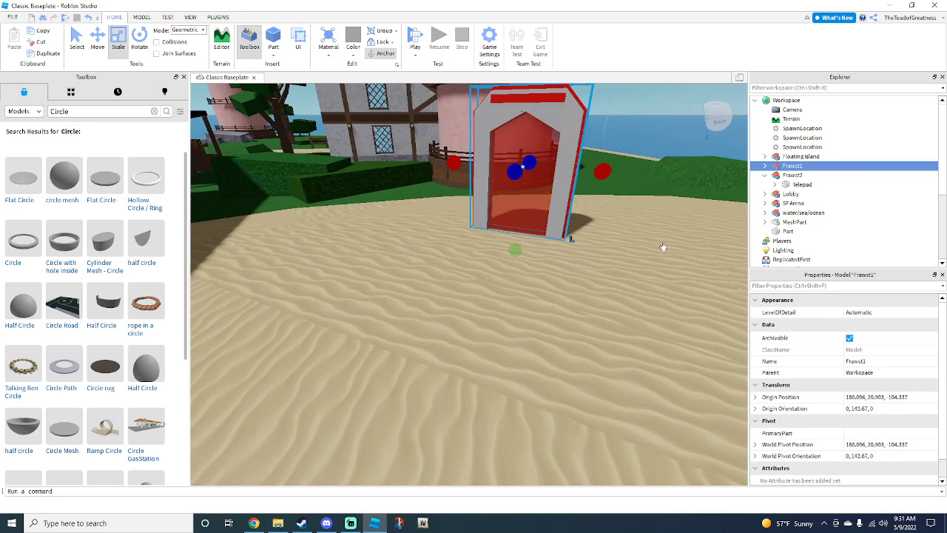
click(765, 175)
click(803, 100)
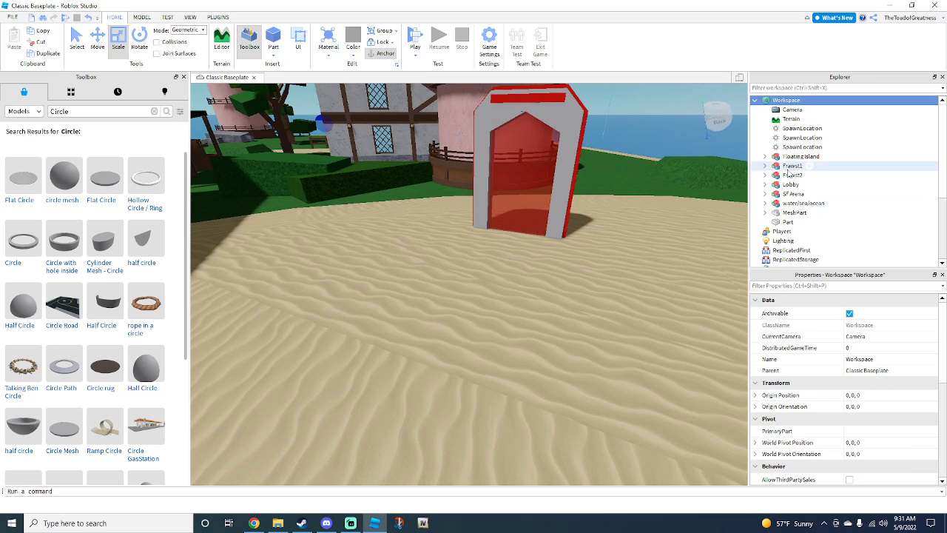
click(807, 101)
click(791, 171)
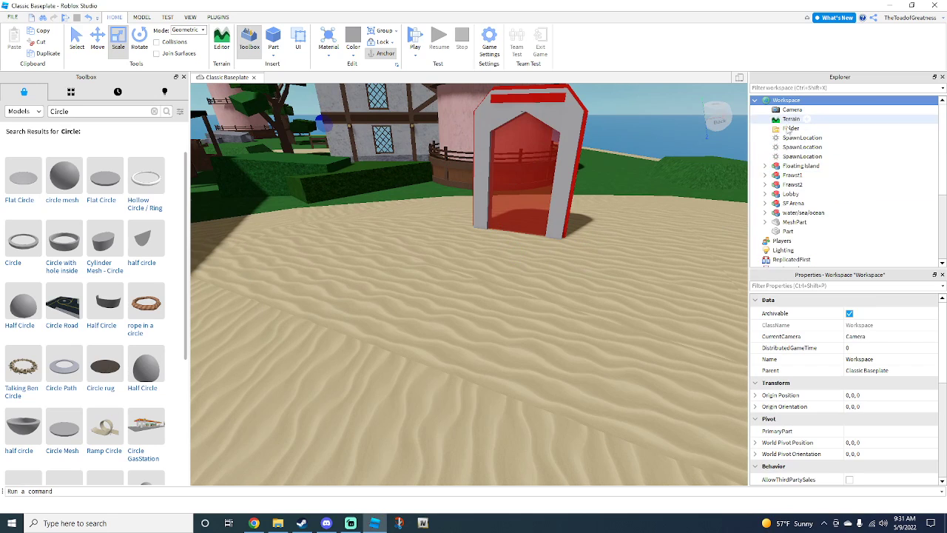
right_click(787, 131)
click(816, 192)
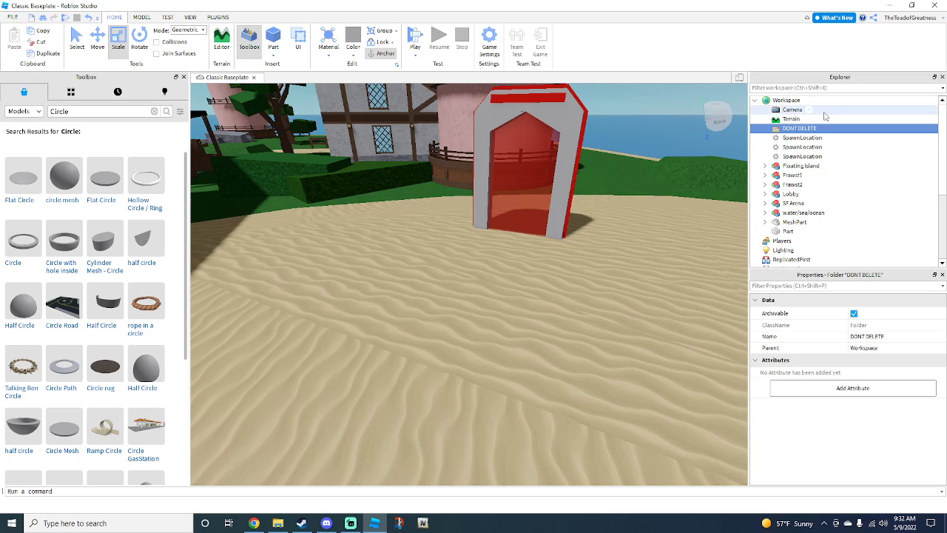
Move all spawn locations, models and parts of the map into the DONT DELETE folder and collapse it.
drag(841, 138, 806, 232)
drag(816, 148, 796, 128)
click(773, 132)
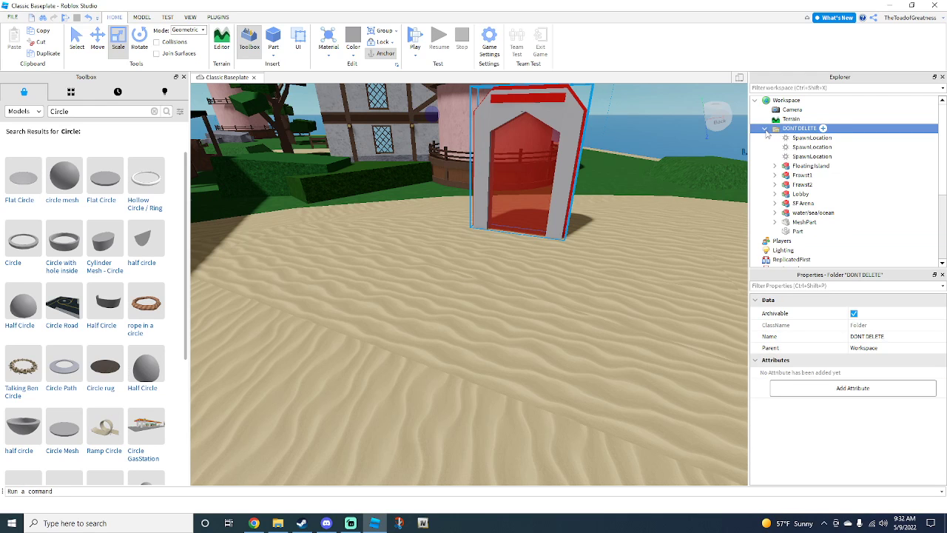
click(765, 129)
click(792, 120)
click(796, 128)
right_drag(546, 205, 74, 91)
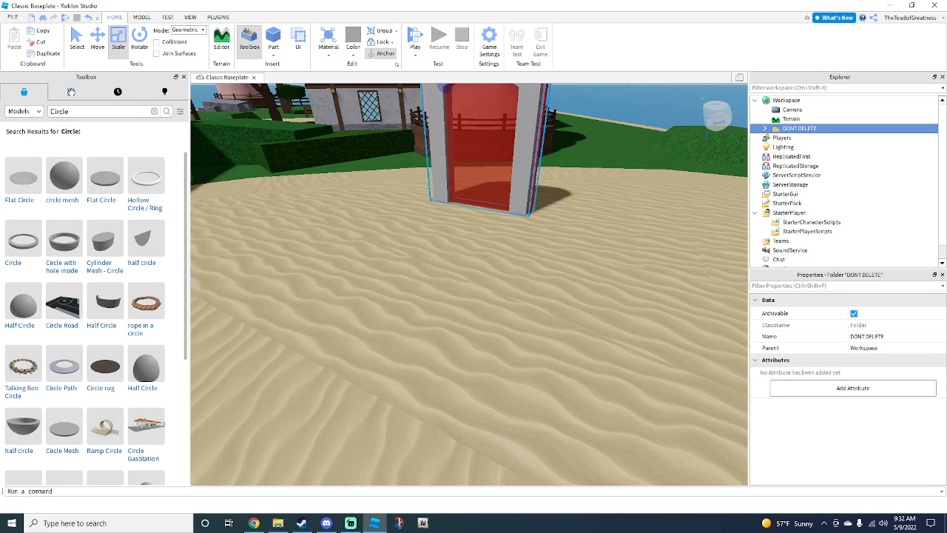
Go through the open ability model pages in Chrome again, ending on Light Beam Attack, and return to Roblox Studio.
click(254, 523)
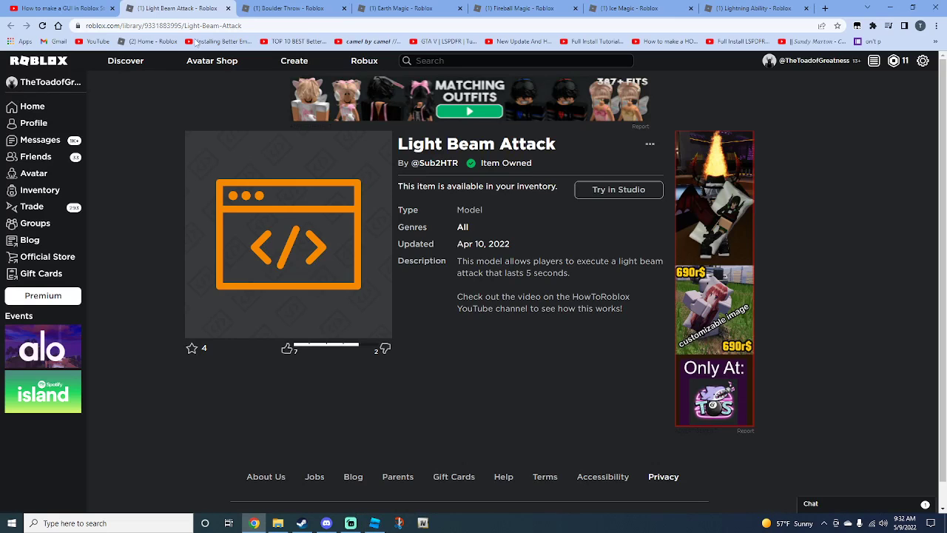
click(325, 5)
click(429, 6)
click(530, 6)
click(638, 6)
click(729, 6)
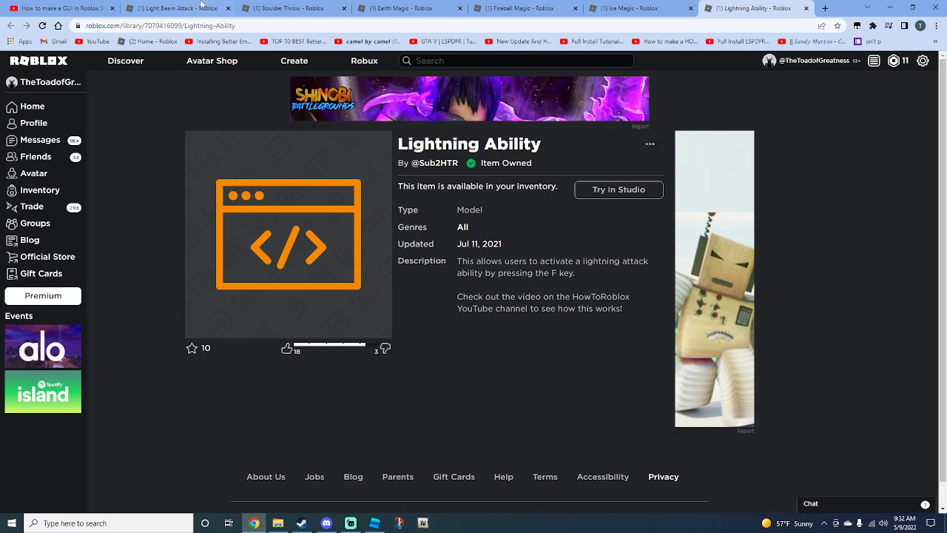
click(202, 4)
click(374, 523)
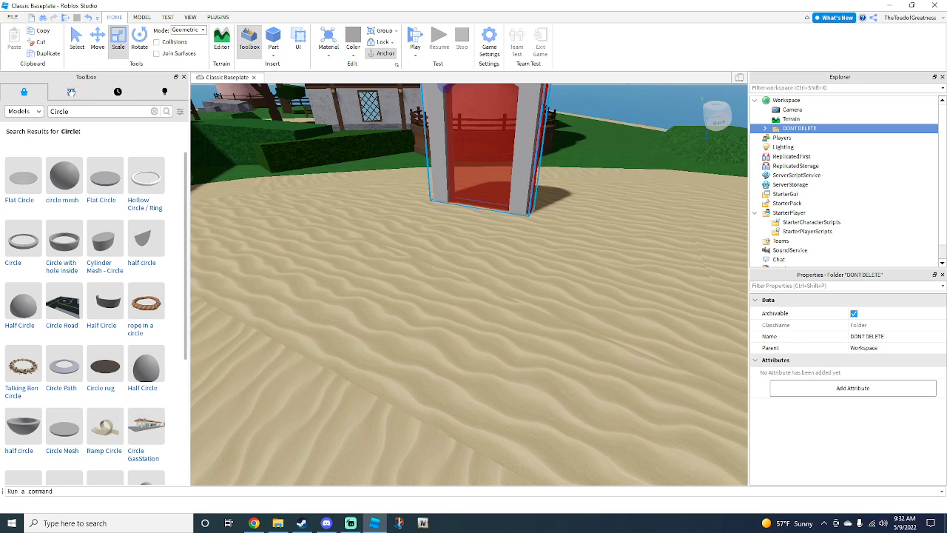
Insert the Light Beam Attack model from My Models onto the lobby sand near the red teleporter.
click(71, 91)
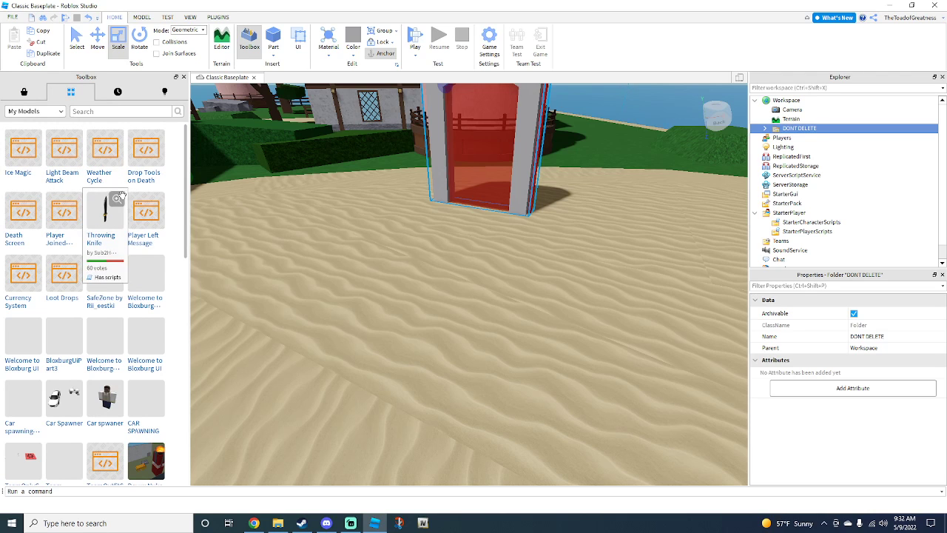
scroll(113, 222, down, 8)
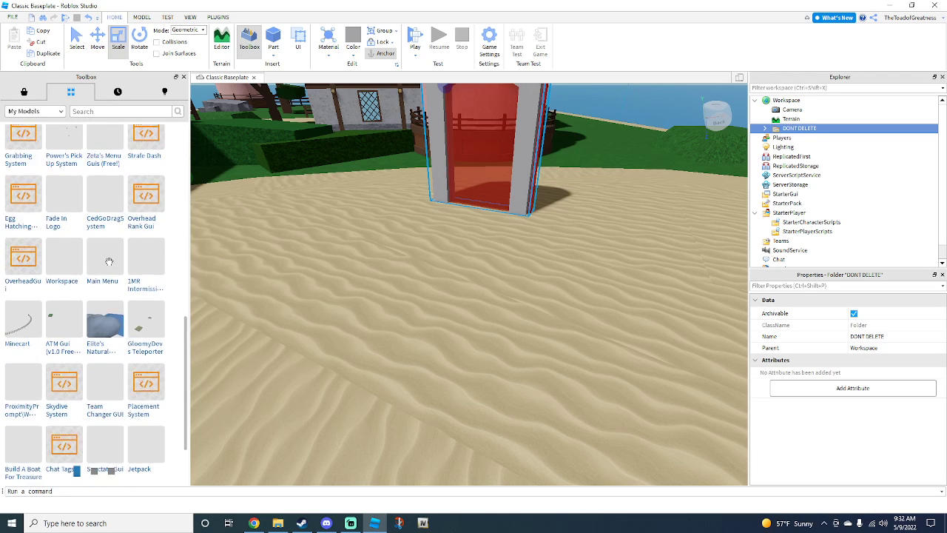
scroll(110, 265, up, 7)
scroll(109, 265, up, 1)
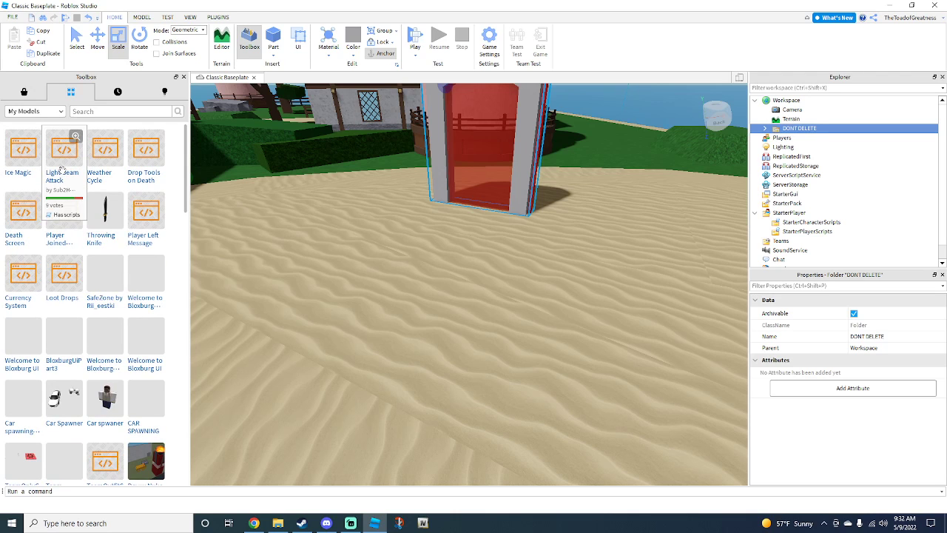
drag(70, 166, 382, 376)
right_drag(544, 306, 498, 279)
scroll(498, 278, down, 3)
scroll(496, 277, down, 3)
drag(499, 279, 504, 363)
scroll(485, 272, up, 3)
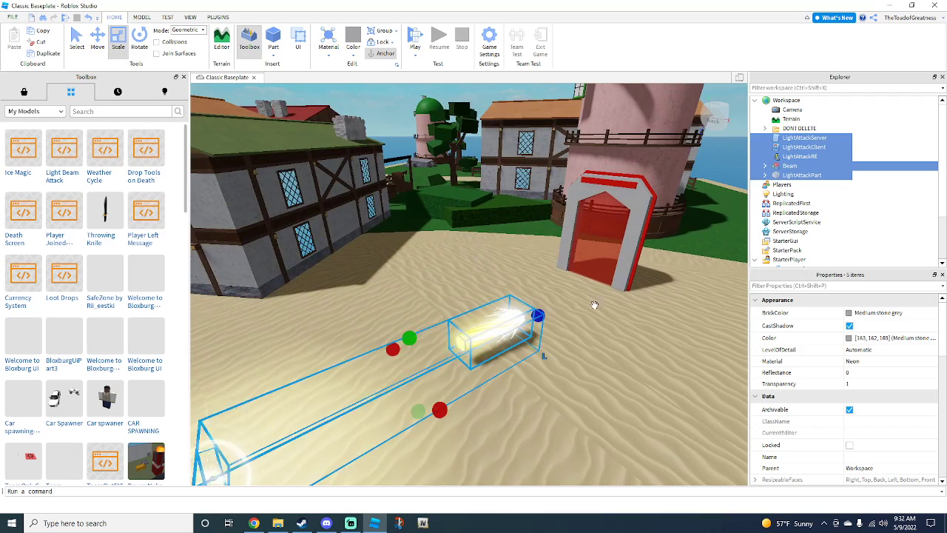
scroll(615, 240, down, 2)
right_drag(615, 239, 637, 256)
scroll(636, 256, up, 3)
Move the LightAttackRE remote event from Workspace into ReplicatedStorage.
click(828, 186)
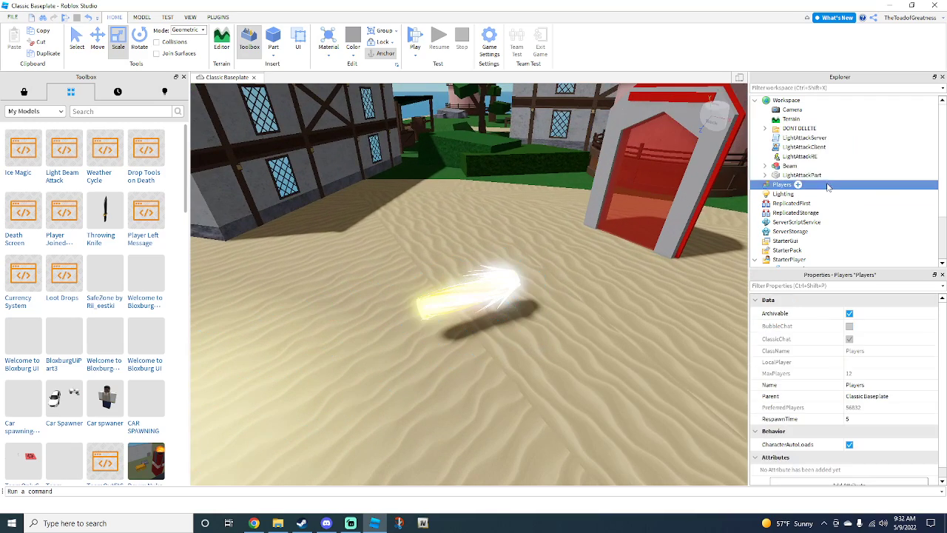
click(805, 138)
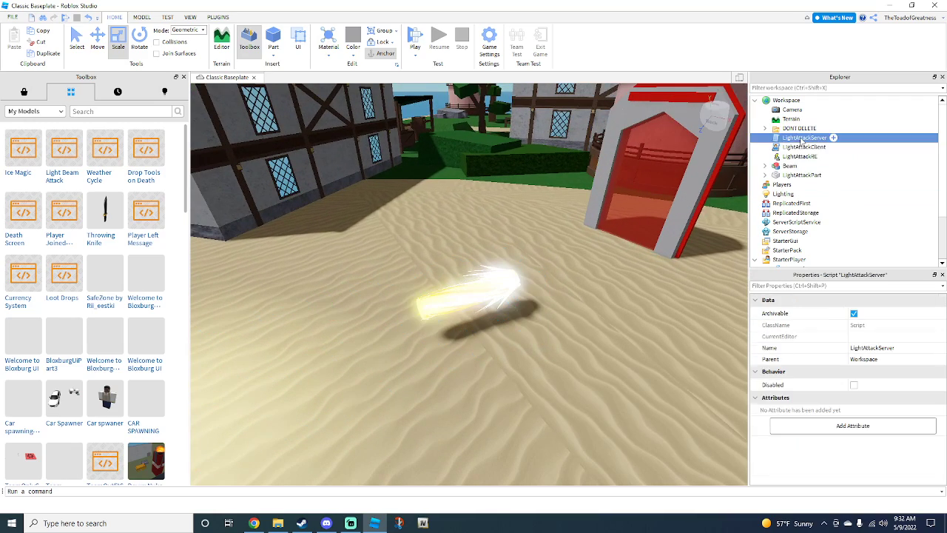
click(798, 156)
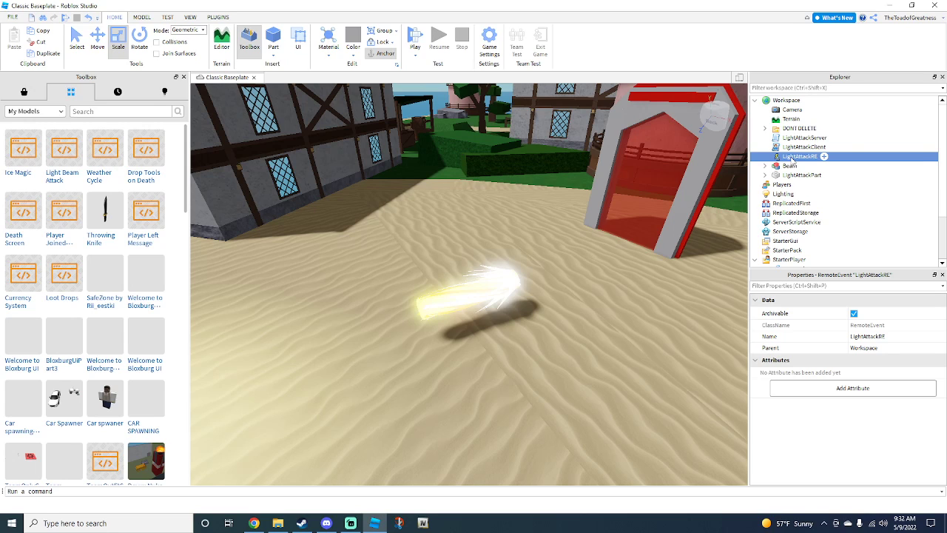
drag(792, 158, 826, 213)
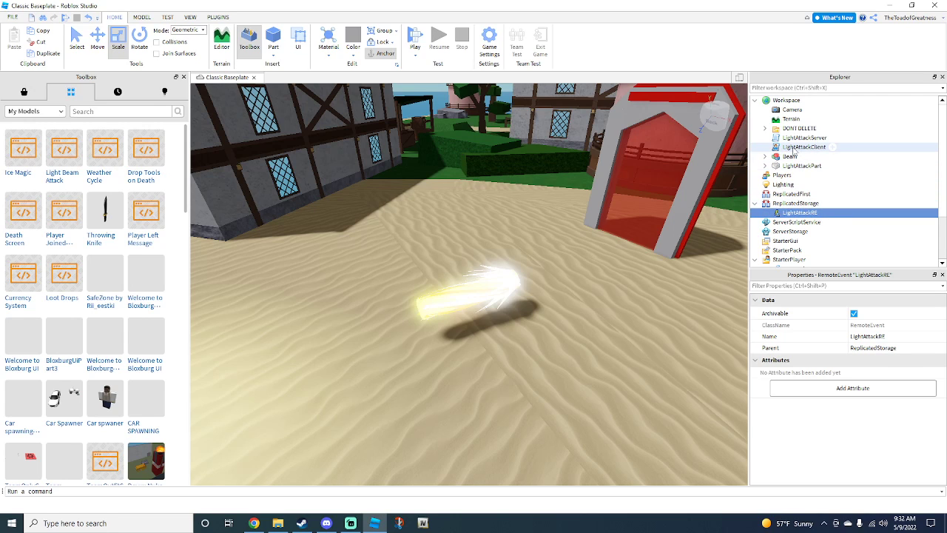
Move LightAttackClient into StarterPlayerScripts and LightAttackServer into ServerScriptService.
drag(792, 147, 826, 217)
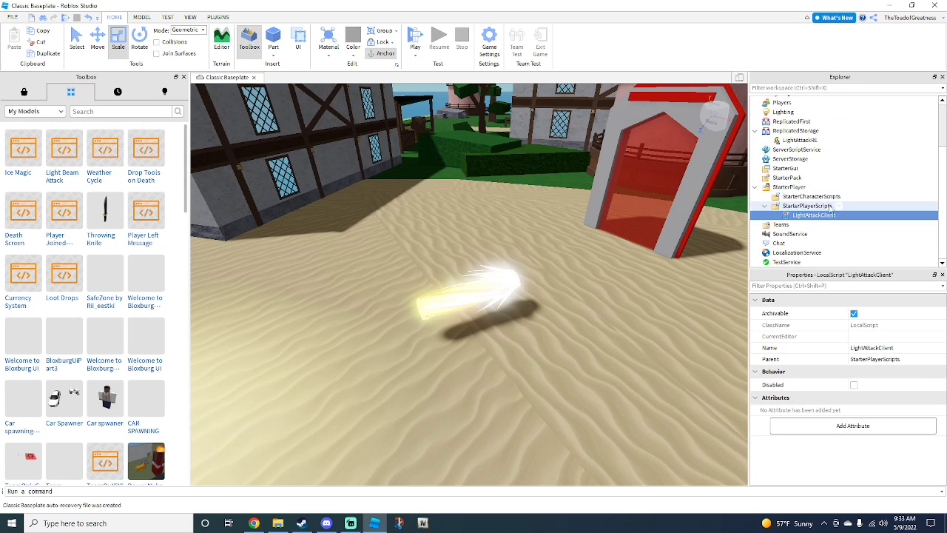
scroll(831, 209, up, 3)
drag(812, 140, 822, 214)
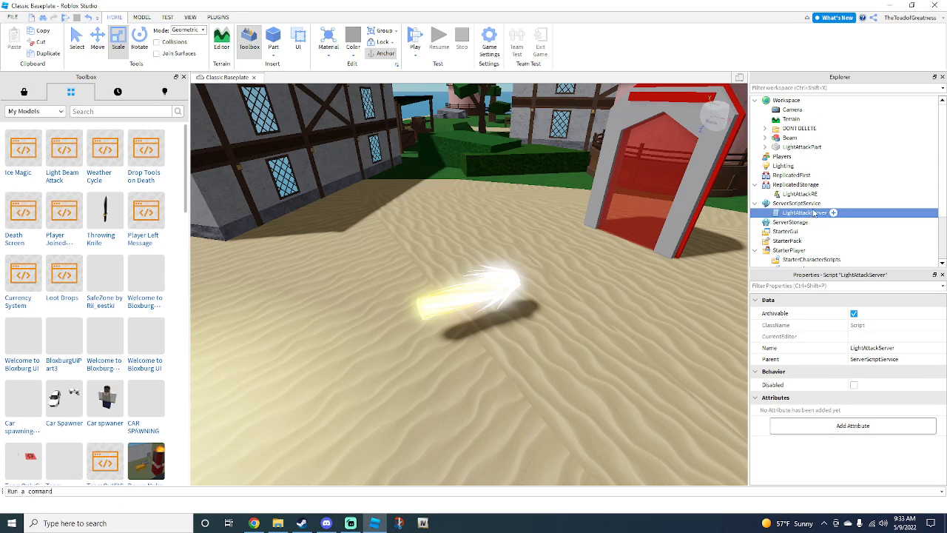
Move the Beam model and LightAttackPart from Workspace into ServerStorage.
click(790, 138)
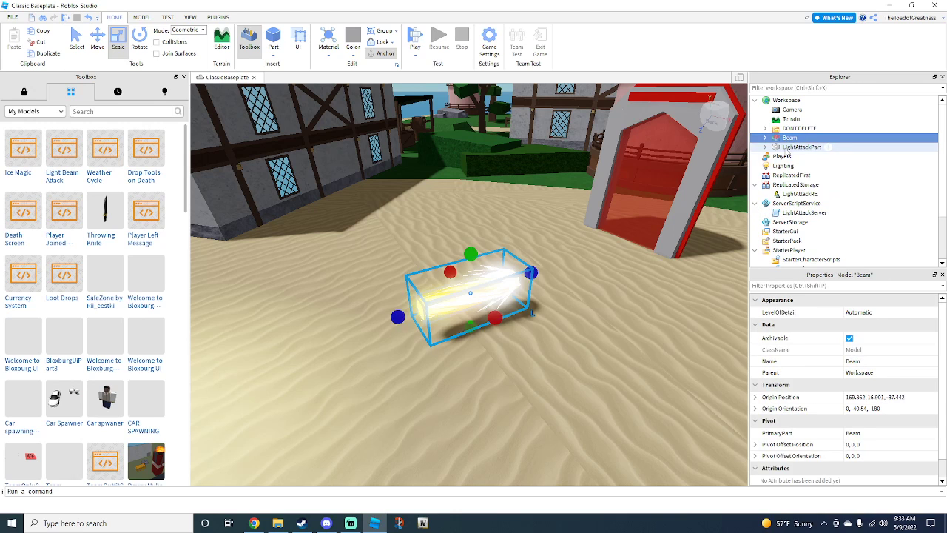
ctrl+click(789, 146)
drag(784, 145, 827, 177)
scroll(829, 179, down, 2)
scroll(819, 166, up, 2)
click(765, 128)
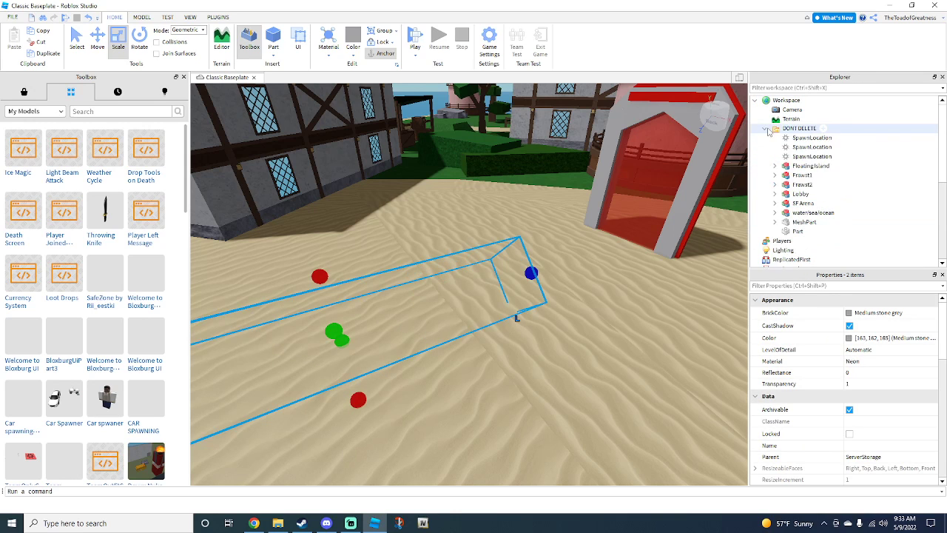
click(765, 128)
Start a playtest and fire the light beam attack across the lobby sand and toward the red teleporter.
right_drag(586, 154, 581, 153)
key(w)
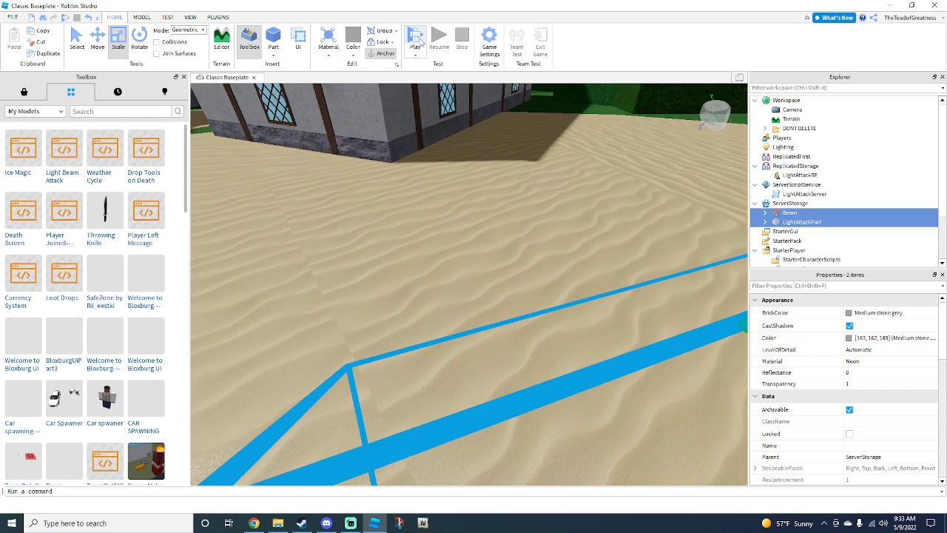
click(416, 41)
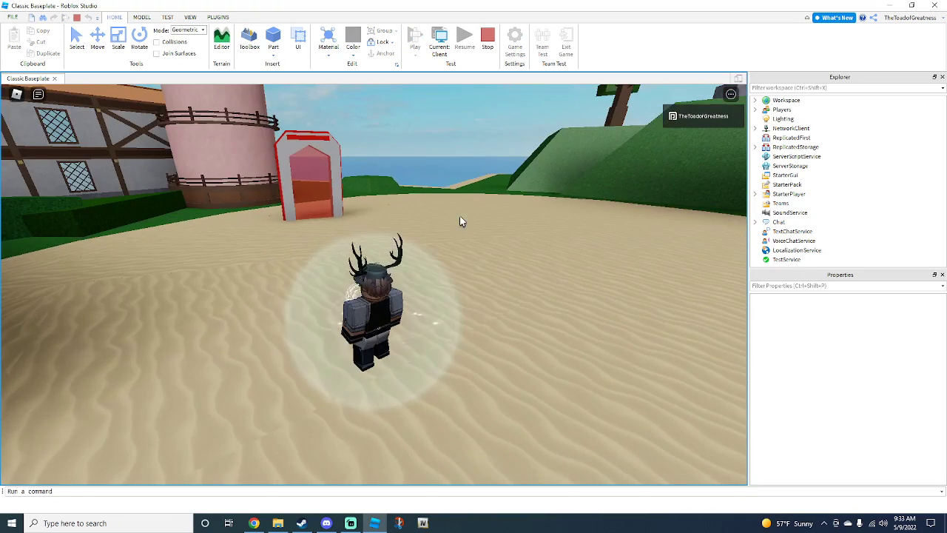
right_drag(419, 215, 419, 215)
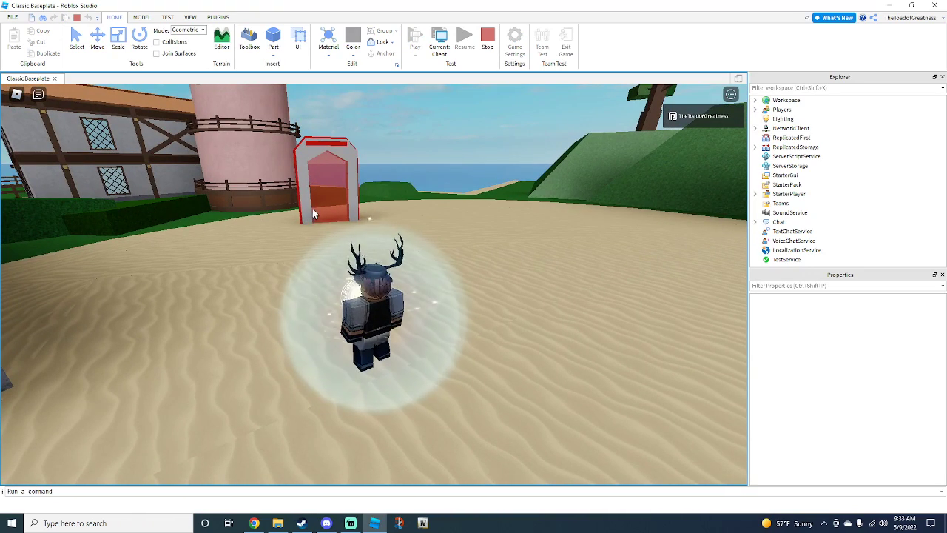
right_drag(322, 213, 322, 213)
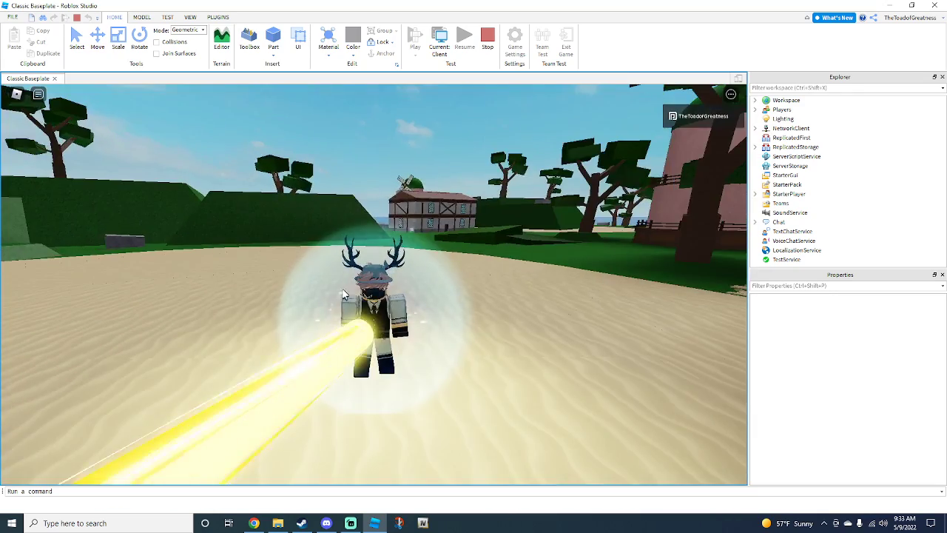
right_drag(348, 279, 314, 191)
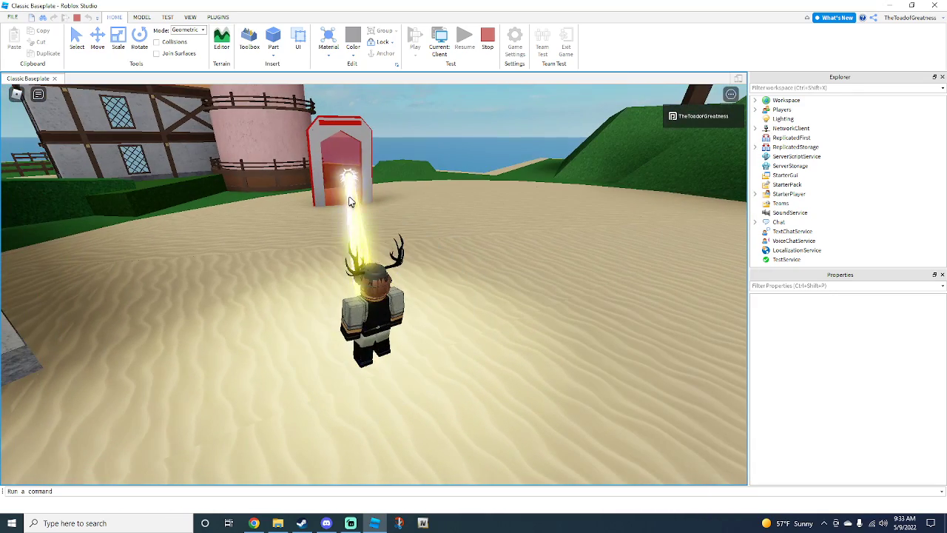
right_drag(401, 217, 401, 217)
Run and jump the character around the lobby sand near the red teleporter, and stop the playtest.
key(w)
key(space)
key(w)
key(space)
key(space)
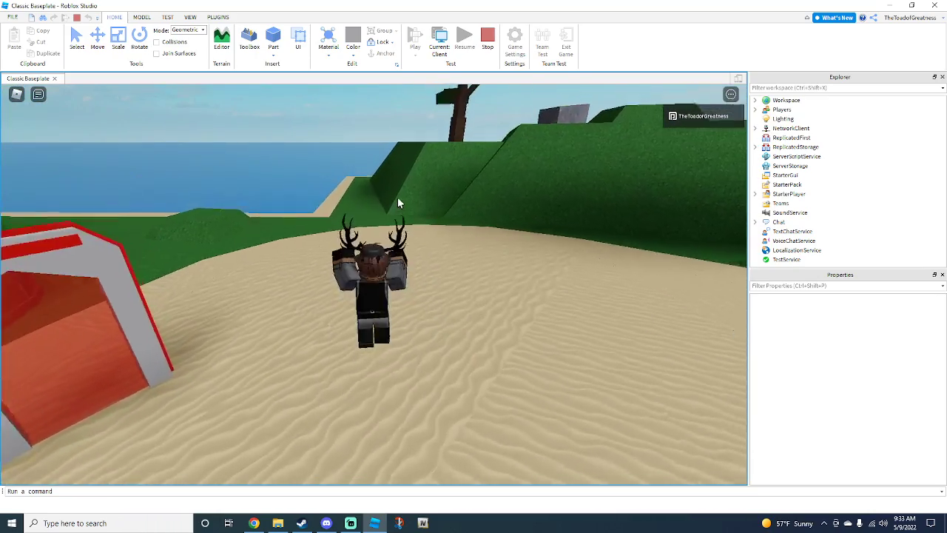
key(w)
key(space)
key(space)
key(space)
right_drag(434, 137, 408, 141)
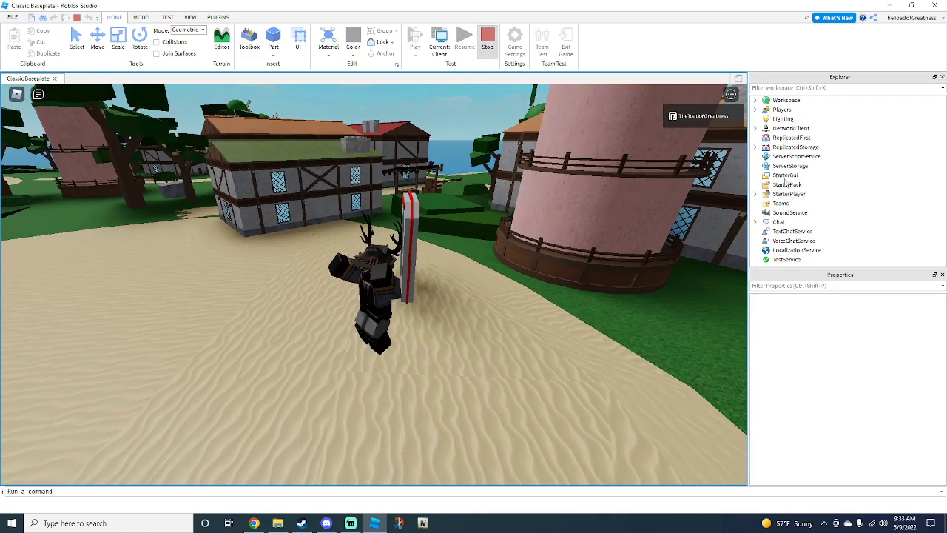
key(shift+F5)
In the LightAttackServer script, set the beam's distance variable to 50 and close the script.
click(795, 176)
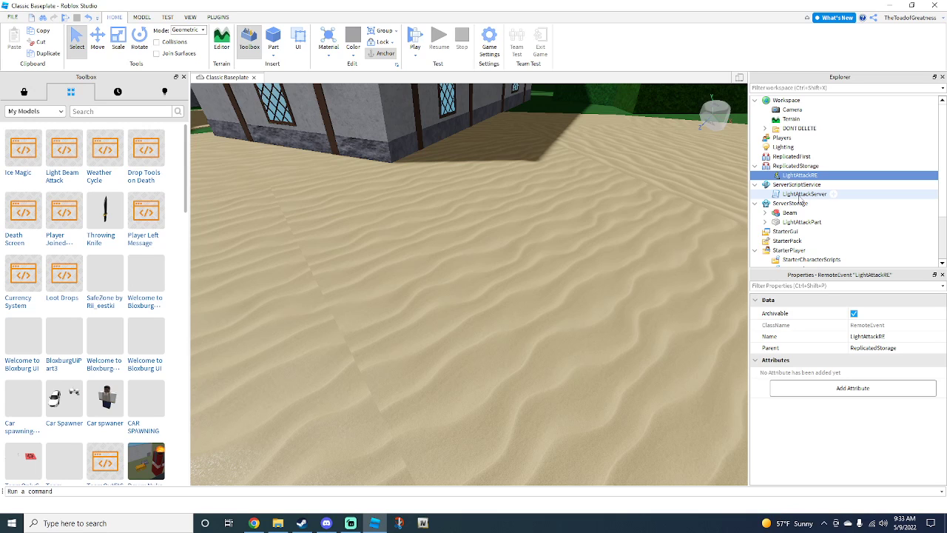
double_click(801, 194)
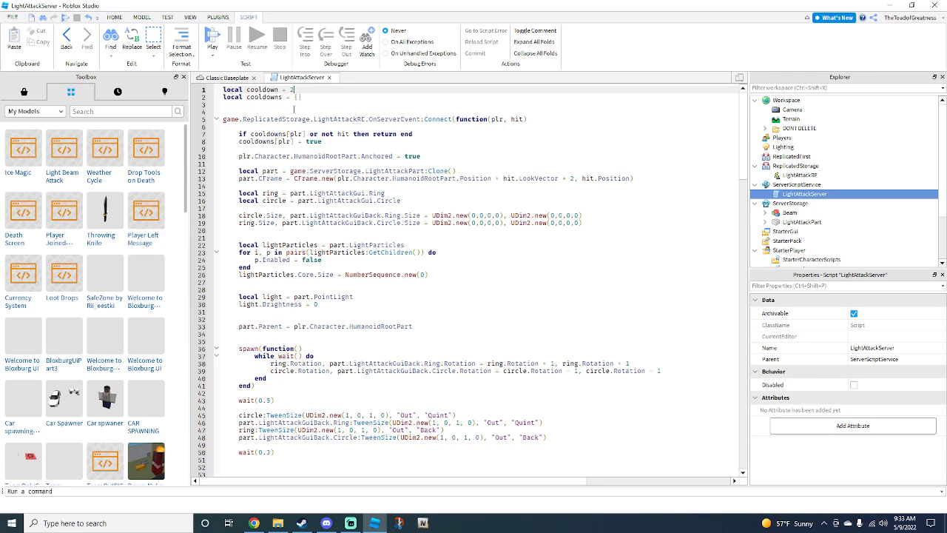
scroll(320, 141, down, 10)
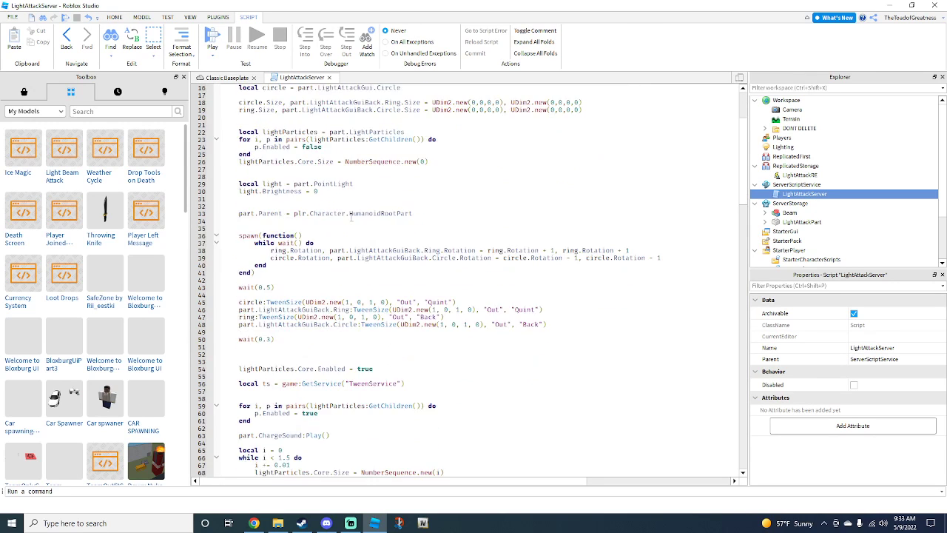
scroll(345, 225, down, 9)
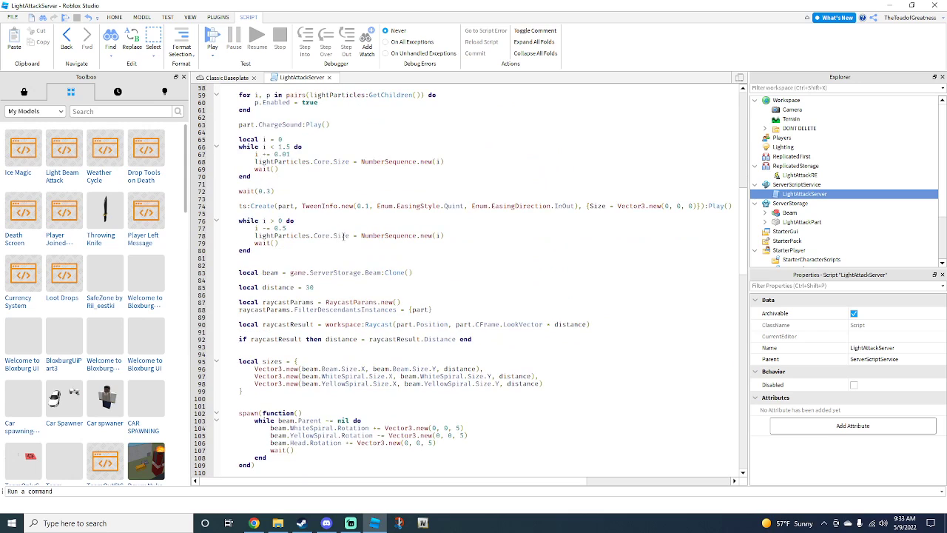
drag(271, 287, 298, 287)
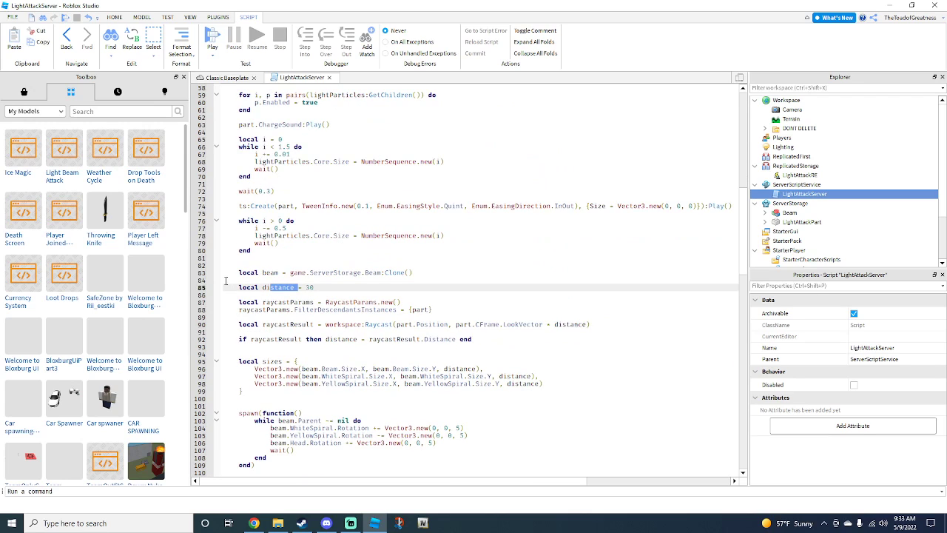
scroll(204, 291, down, 1)
click(303, 271)
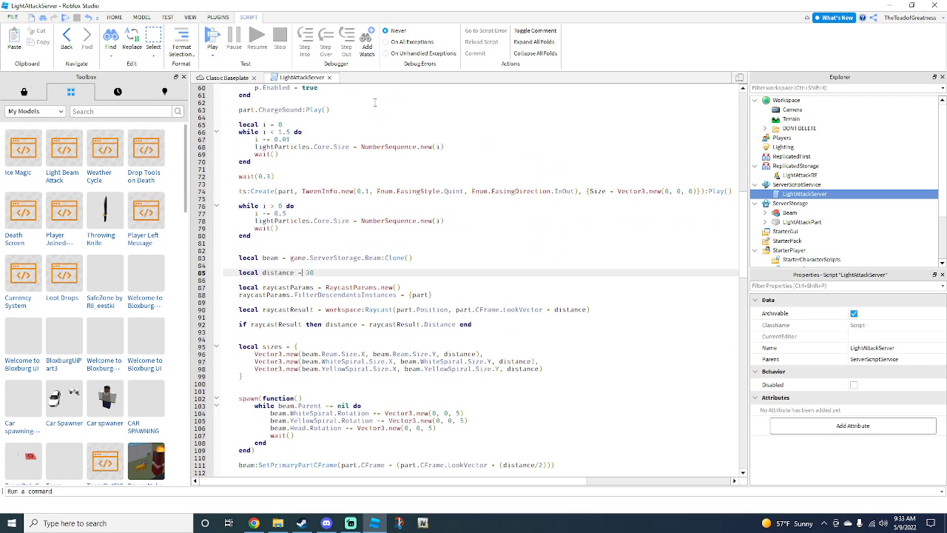
text(ip)
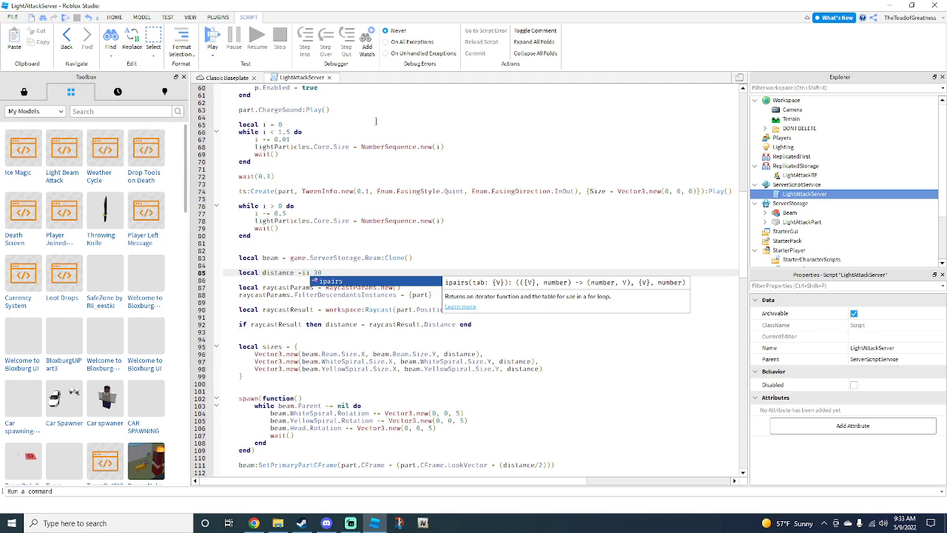
key(BackSpace)
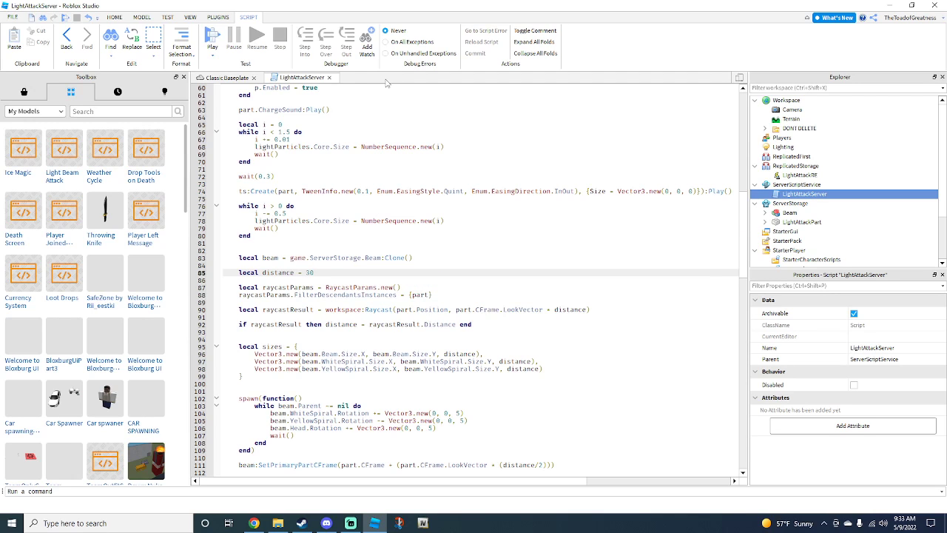
ctrl+scroll(368, 183, up, 3)
scroll(343, 311, down, 1)
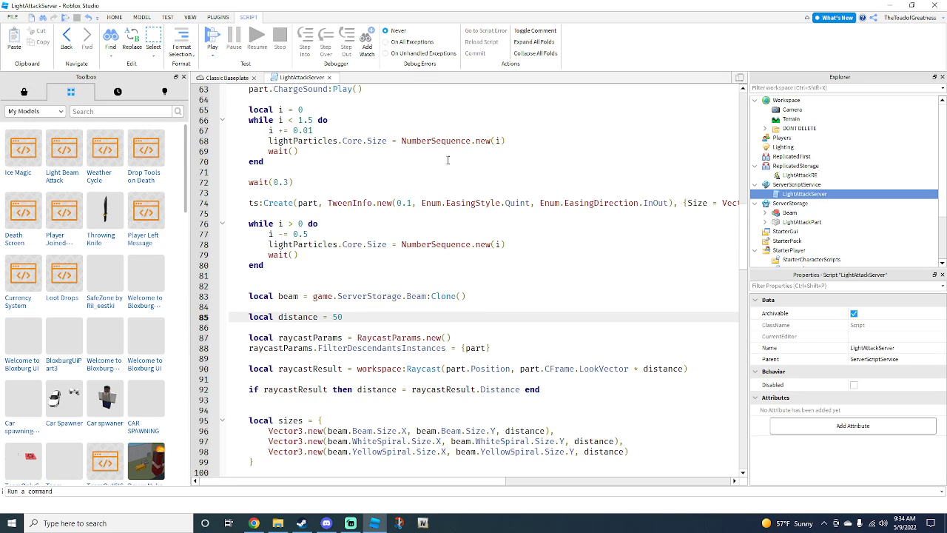
click(330, 78)
Insert the Ice Magic model from My Models onto the lobby sand in front of the red teleporter.
right_drag(437, 192, 436, 192)
key(s)
click(436, 194)
key(w)
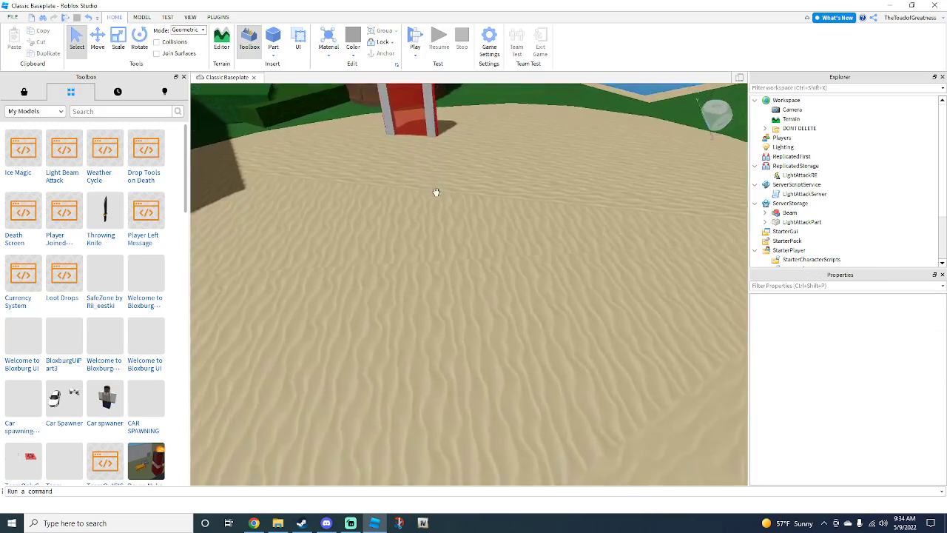
key(s)
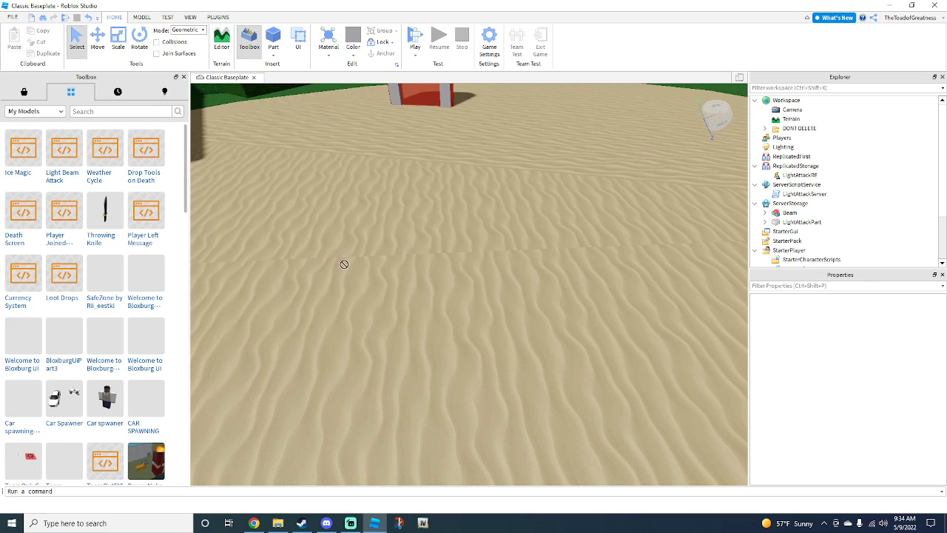
drag(345, 264, 419, 307)
right_drag(455, 266, 461, 254)
key(s)
click(781, 166)
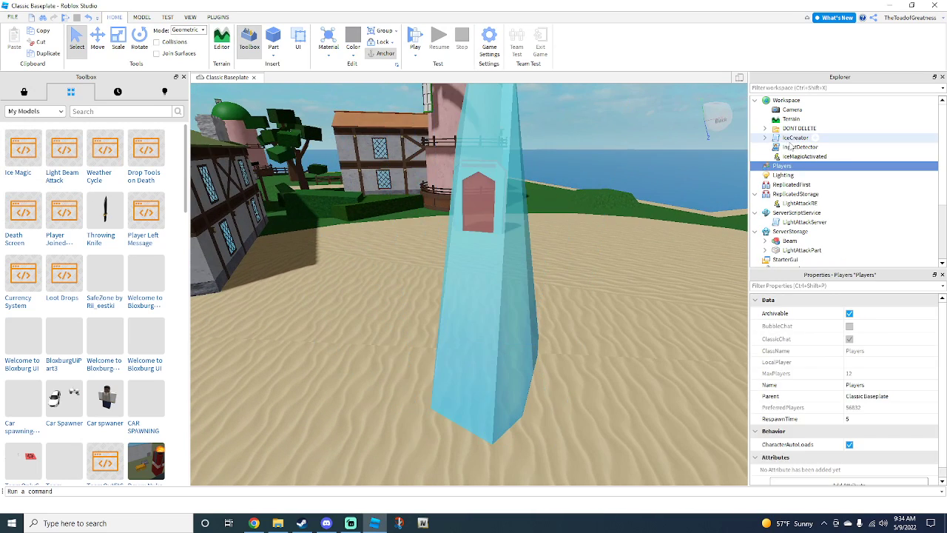
Move the IceCreator script into ServerScriptService and the IceMagicActivated remote event into ReplicatedStorage.
drag(786, 140, 819, 203)
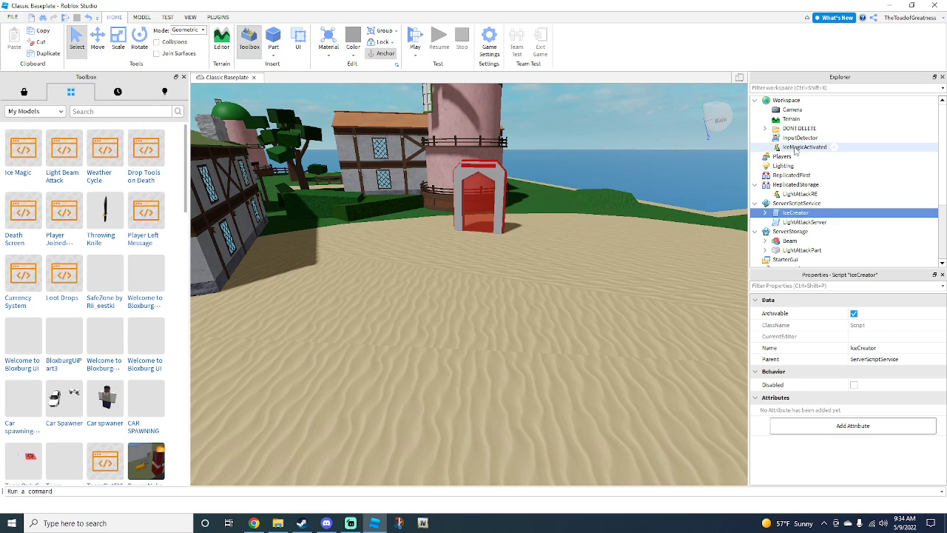
drag(791, 148, 805, 185)
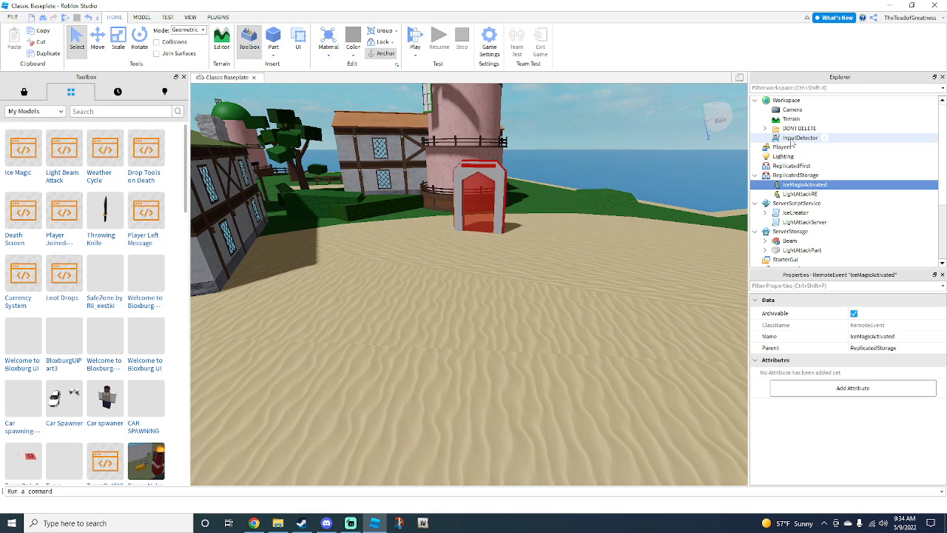
Move the InputDetector local script from Workspace into StarterPlayerScripts.
drag(790, 138, 829, 205)
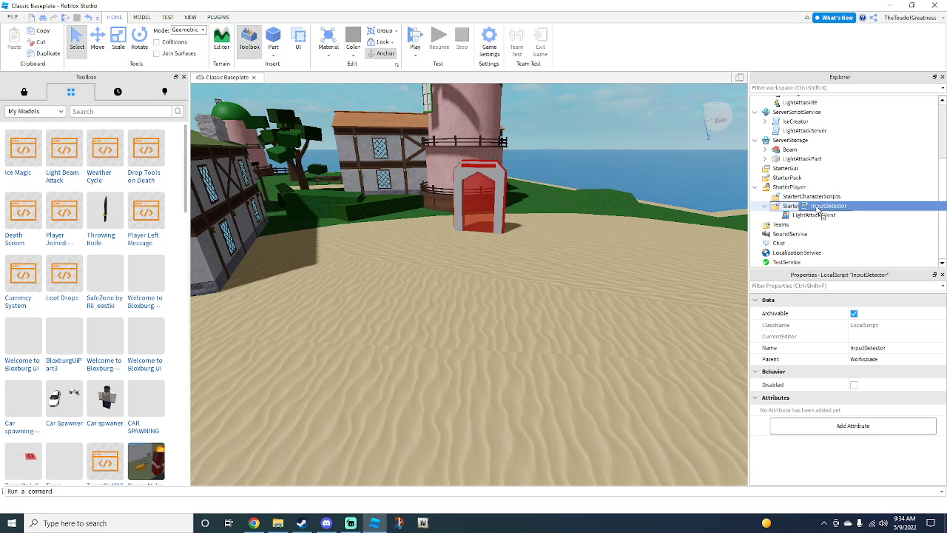
drag(815, 211, 813, 211)
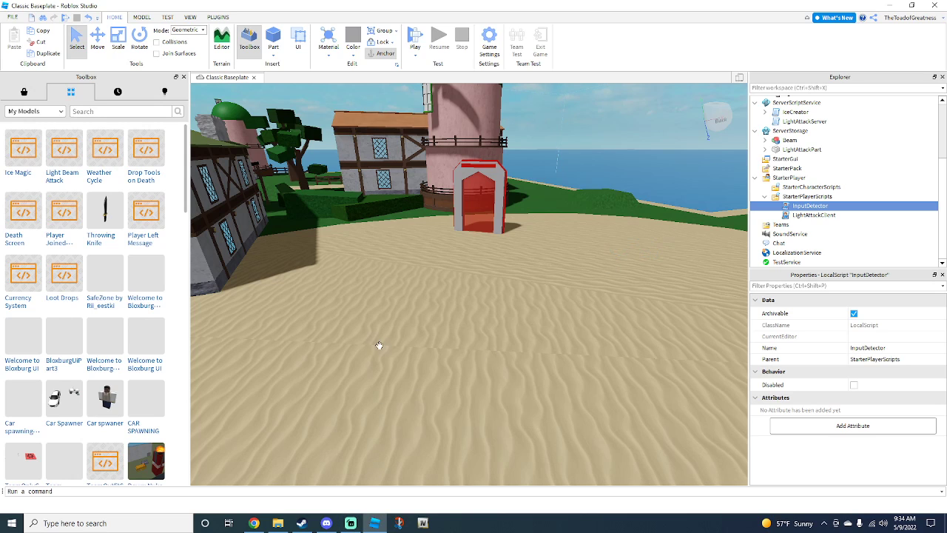
Find Fireball Magic in My Models and insert it onto the lobby sand in front of the red teleporter.
right_drag(414, 321, 410, 315)
scroll(108, 303, down, 15)
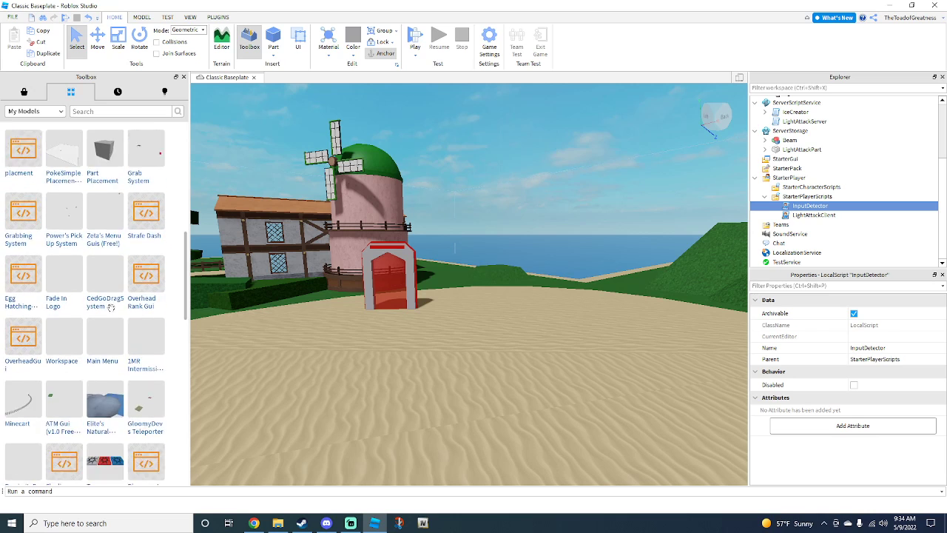
scroll(108, 307, down, 12)
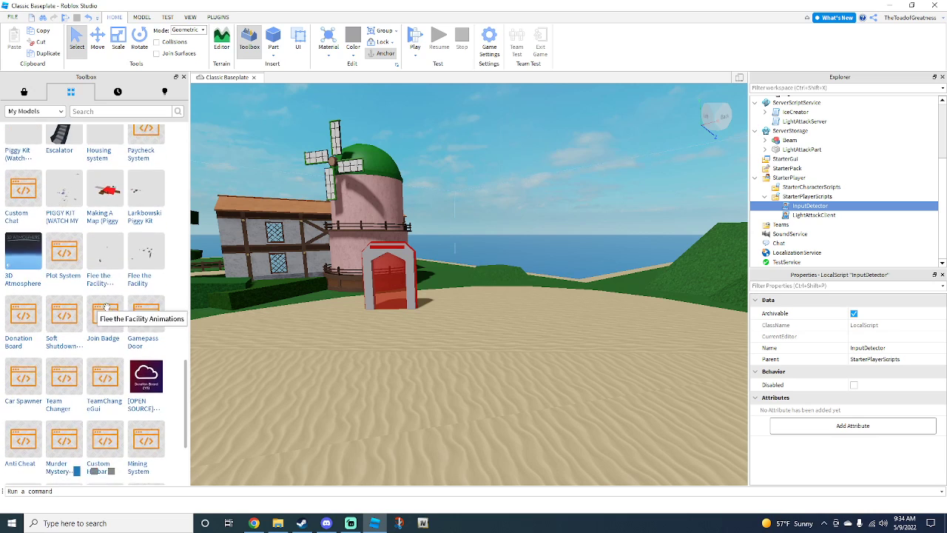
scroll(94, 308, down, 12)
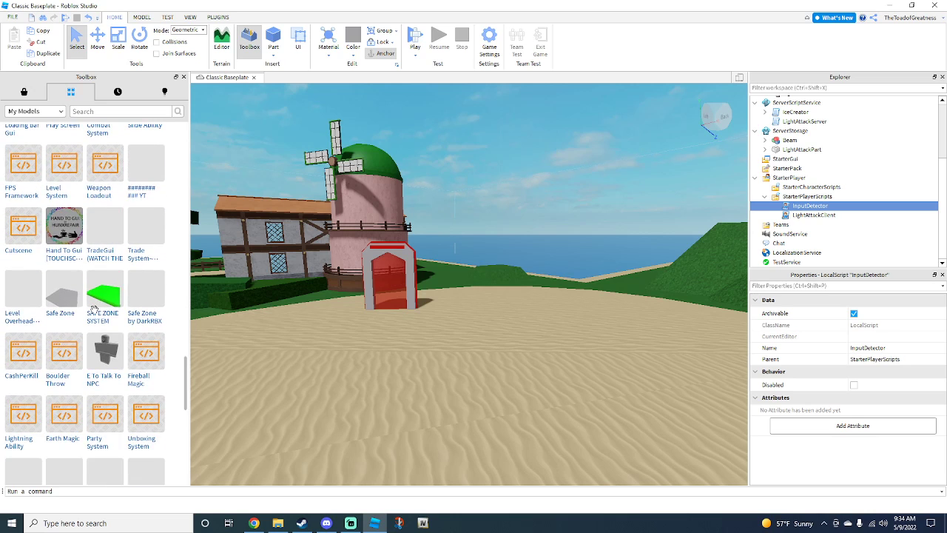
scroll(133, 255, up, 3)
scroll(134, 256, up, 2)
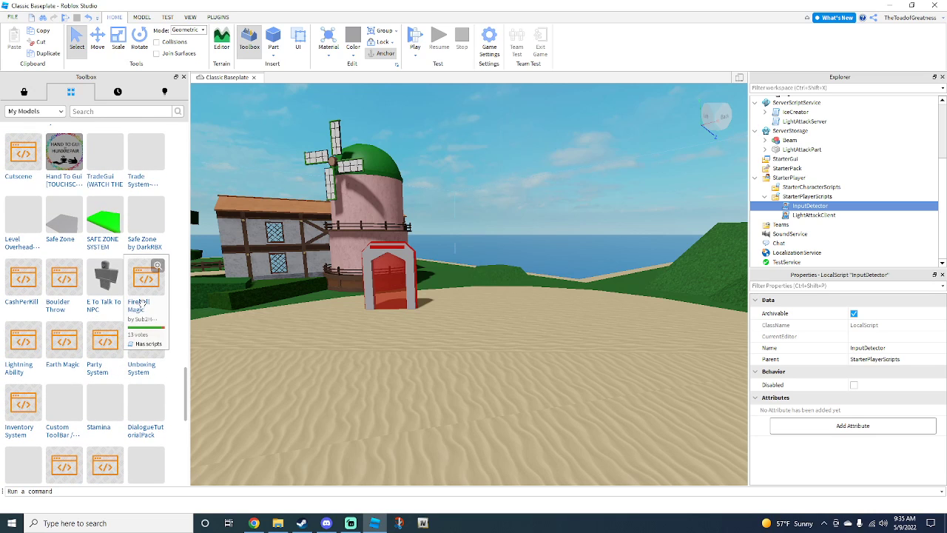
drag(308, 347, 426, 398)
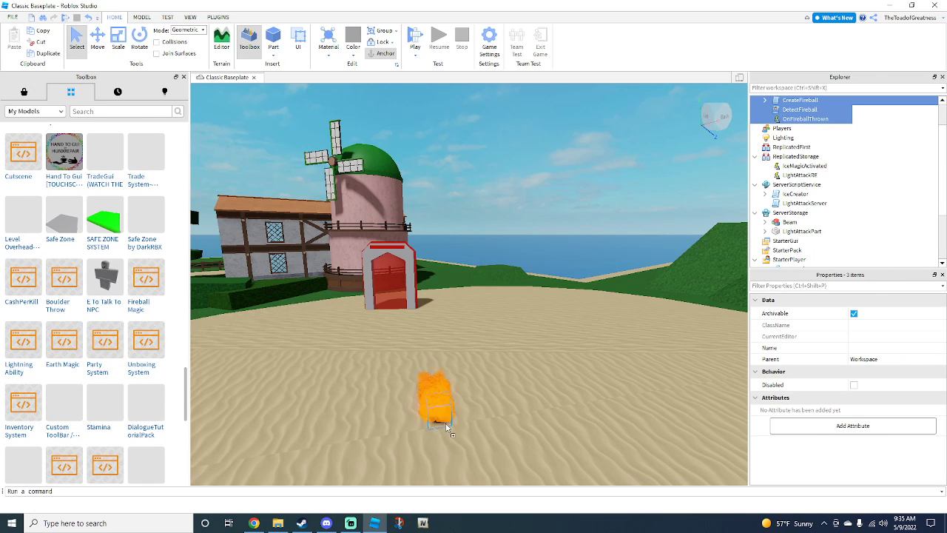
scroll(459, 368, up, 3)
scroll(484, 360, down, 2)
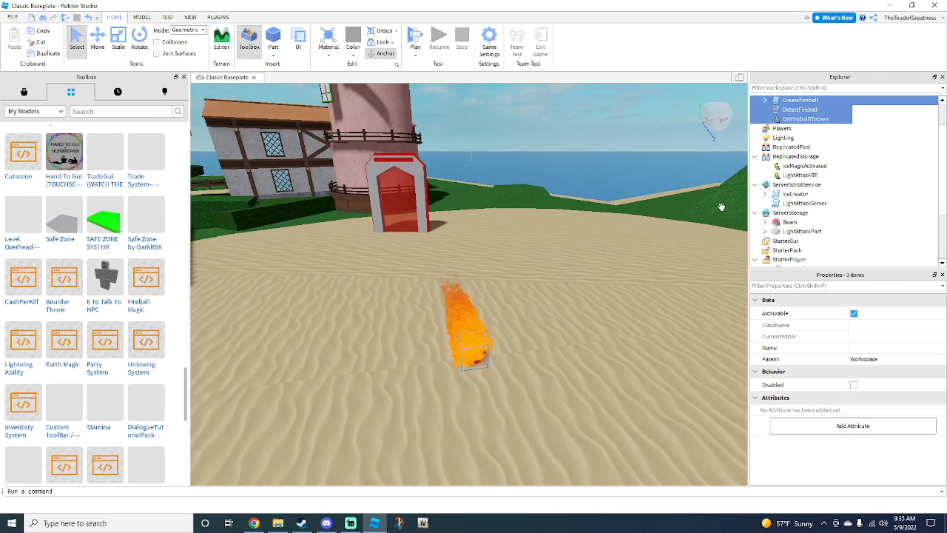
scroll(789, 204, up, 2)
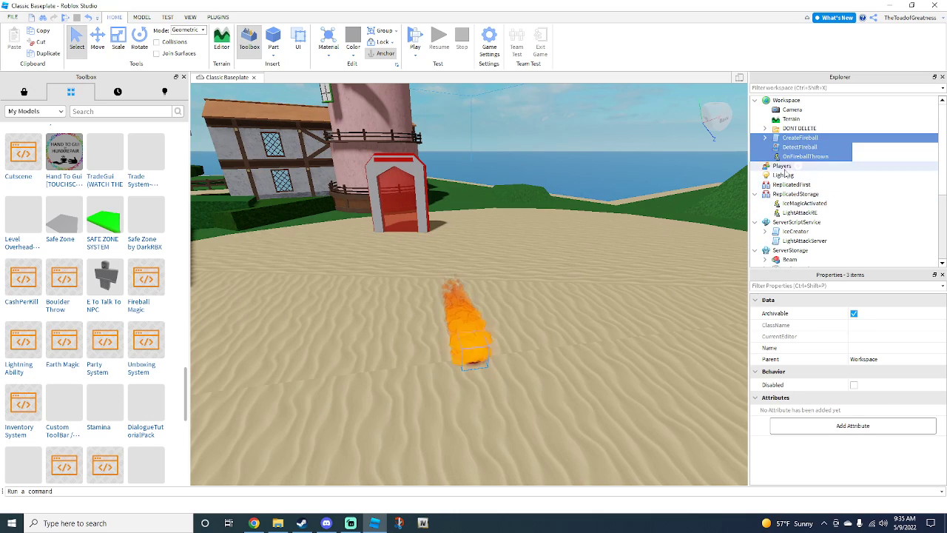
click(783, 165)
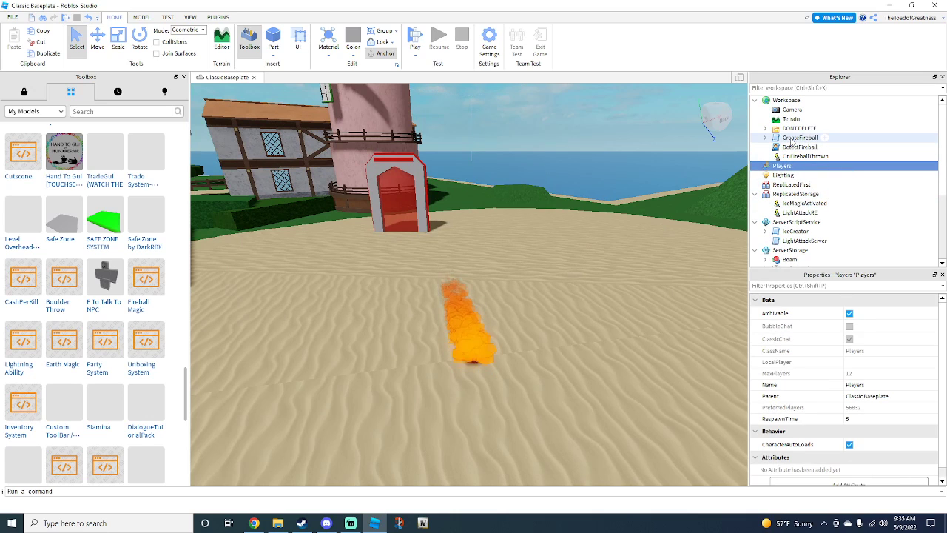
Move the CreateFireball script into ServerScriptService and the DetectFireball local script into StarterPlayerScripts.
drag(790, 141, 823, 222)
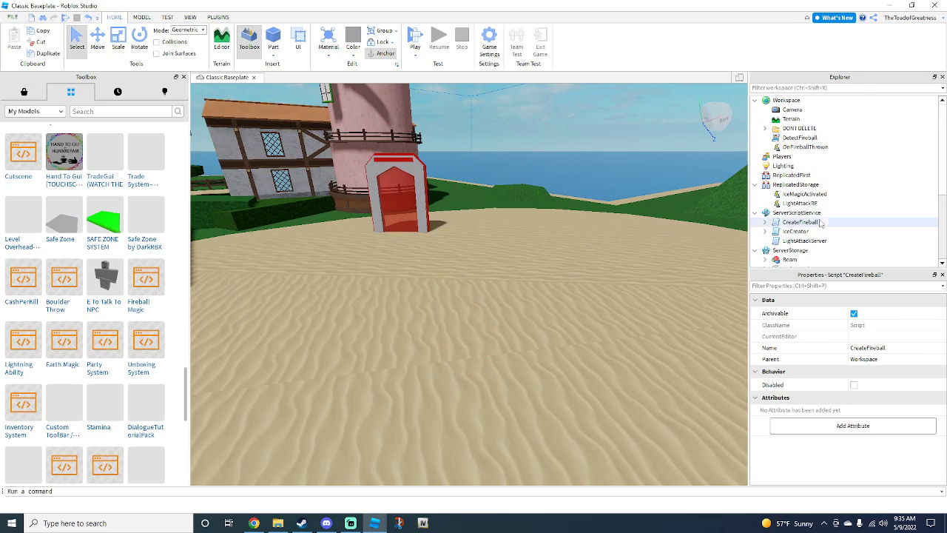
click(795, 139)
drag(794, 139, 835, 197)
scroll(834, 197, up, 4)
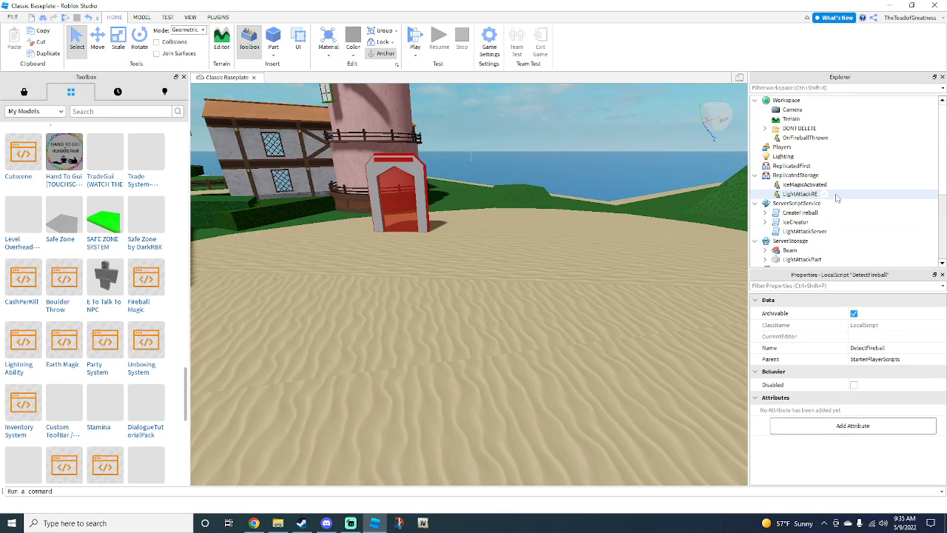
Move the OnFireballThrown remote event from Workspace into ReplicatedStorage.
click(797, 139)
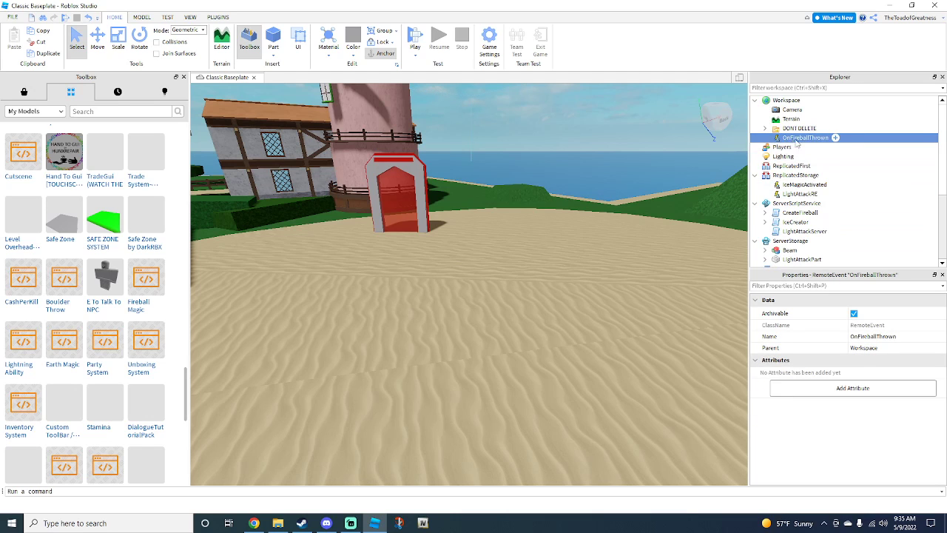
drag(797, 144, 803, 169)
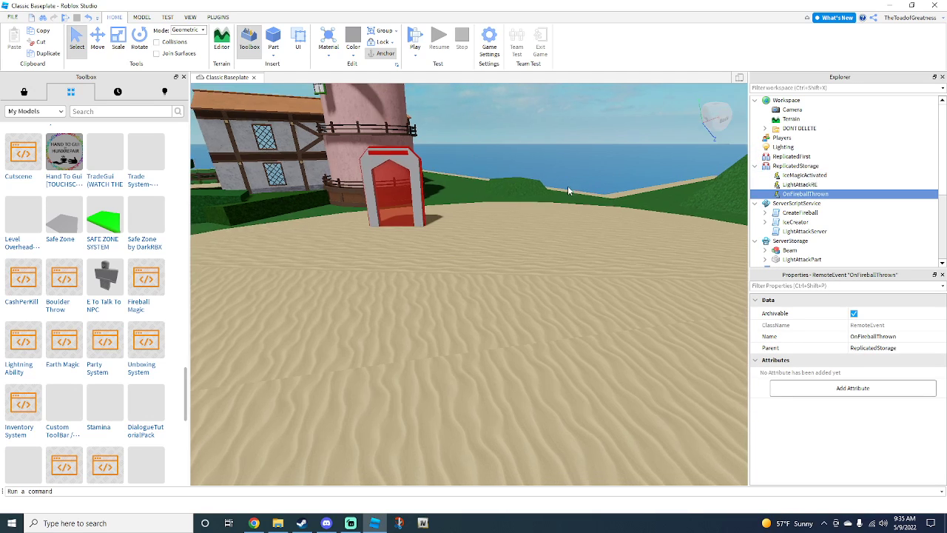
right_drag(568, 191, 681, 229)
key(w)
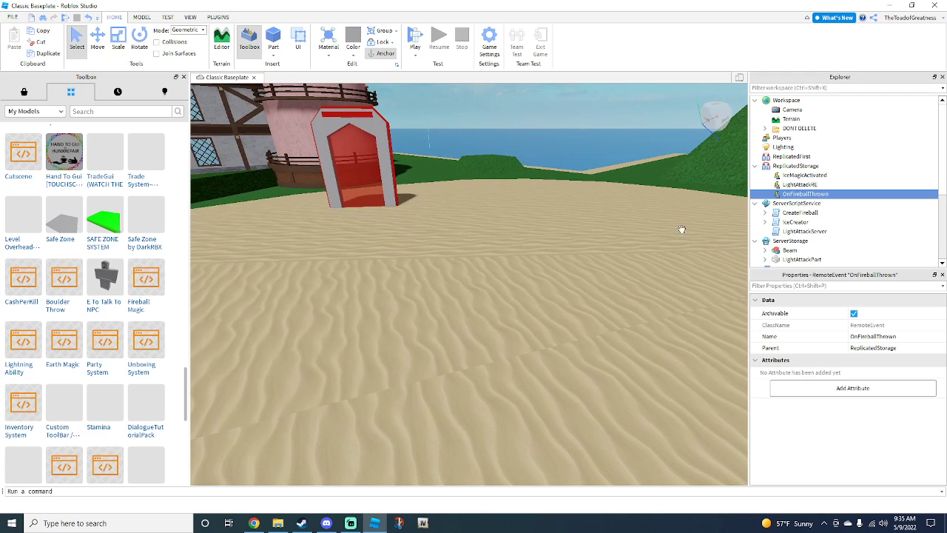
Check which remote events sit in ReplicatedStorage and which attack scripts sit in ServerScriptService.
click(819, 183)
drag(863, 174, 843, 195)
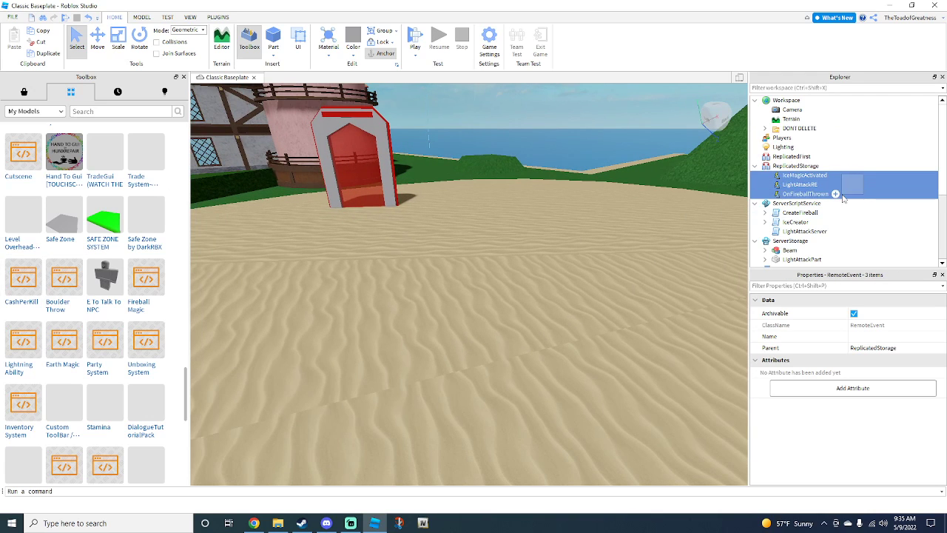
click(801, 185)
click(802, 166)
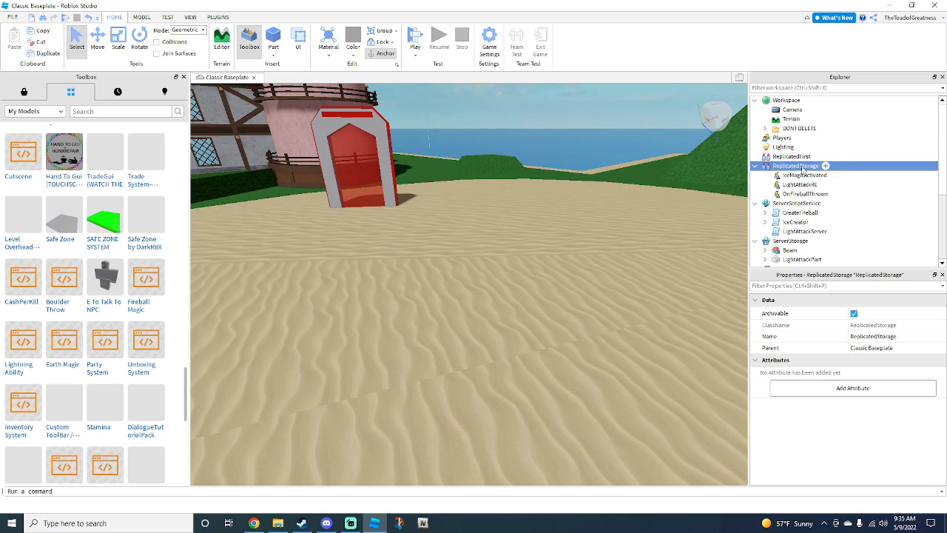
scroll(840, 219, down, 1)
click(831, 186)
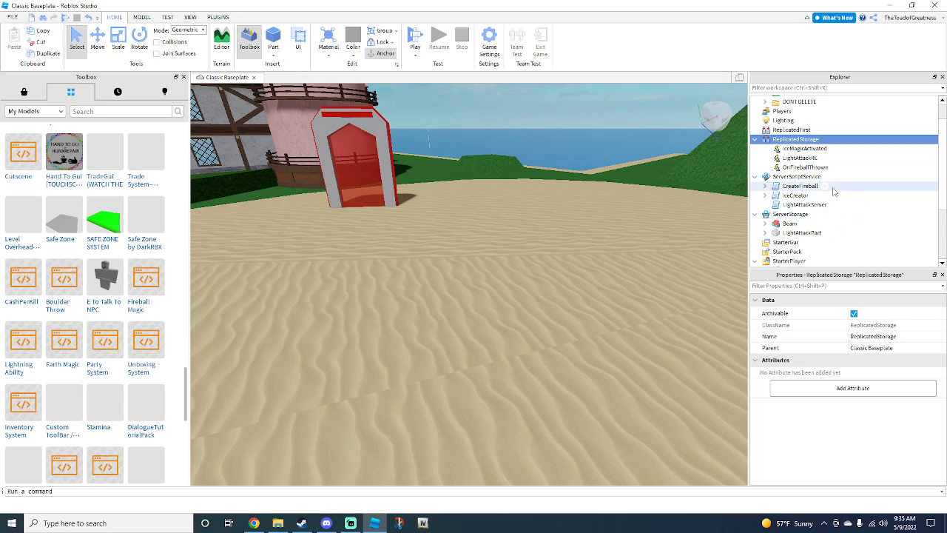
shift+click(827, 204)
drag(828, 204, 829, 210)
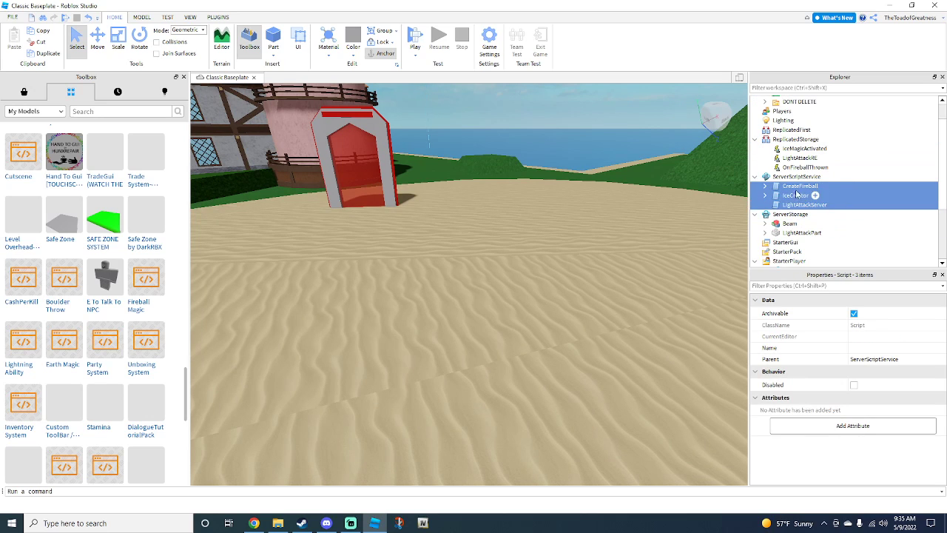
click(797, 178)
click(791, 186)
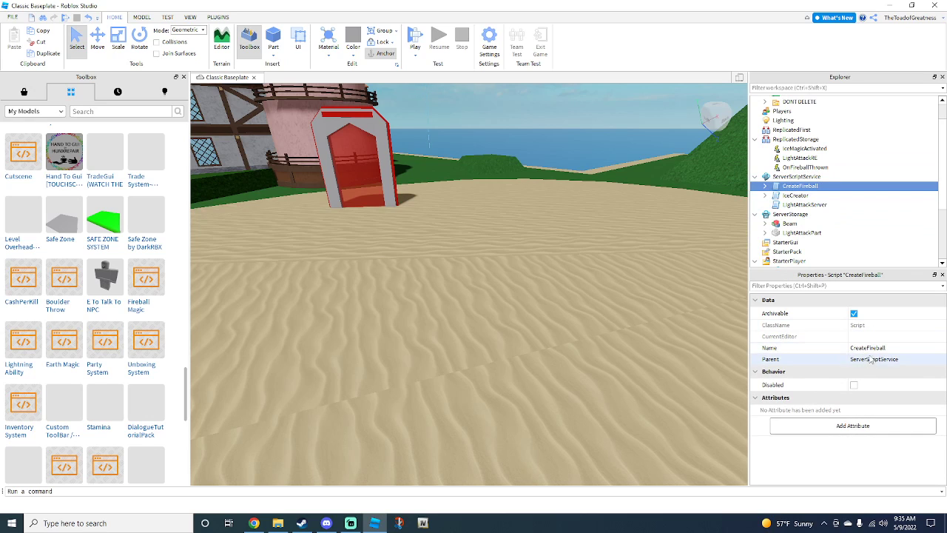
click(796, 178)
click(800, 195)
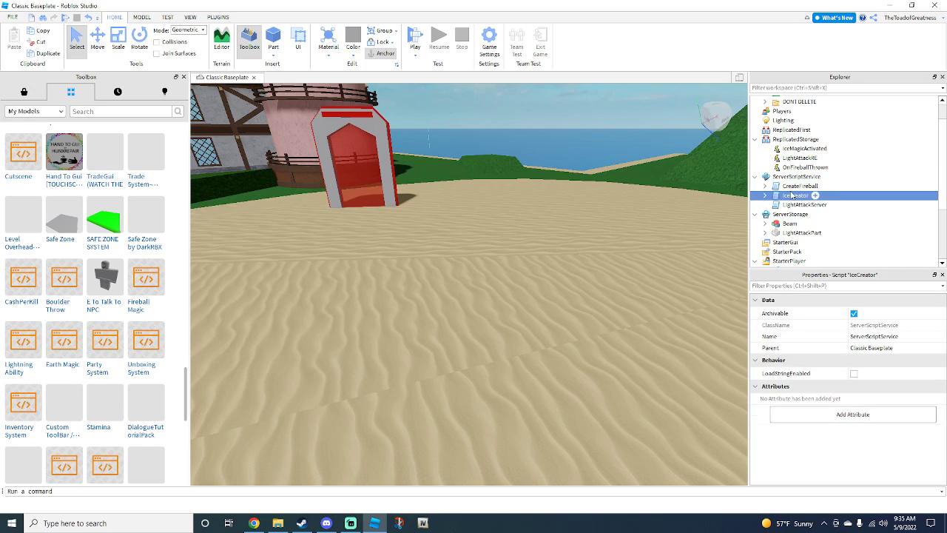
click(800, 187)
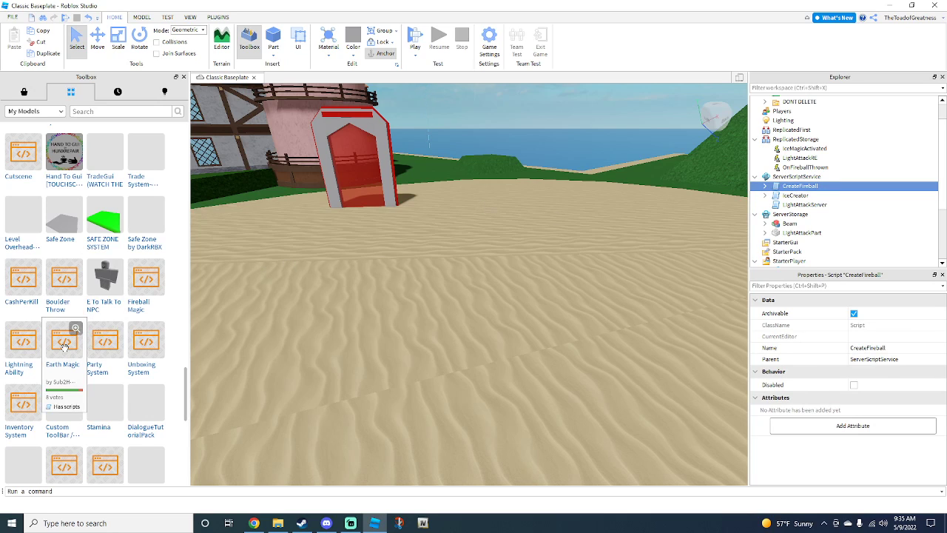
Insert Earth Magic from My Models onto the lobby sand and move its EarthAttack script into ServerScriptService.
drag(60, 344, 488, 348)
click(792, 184)
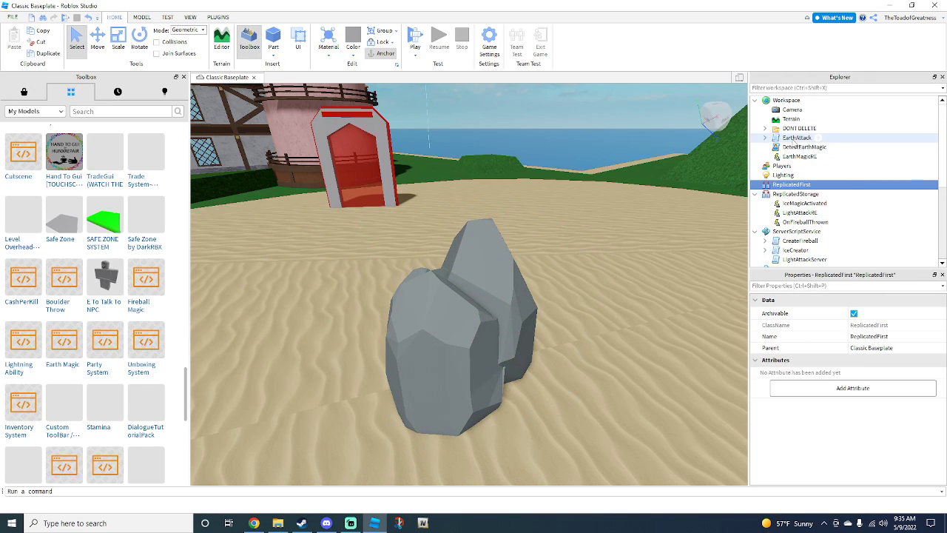
drag(792, 140, 826, 237)
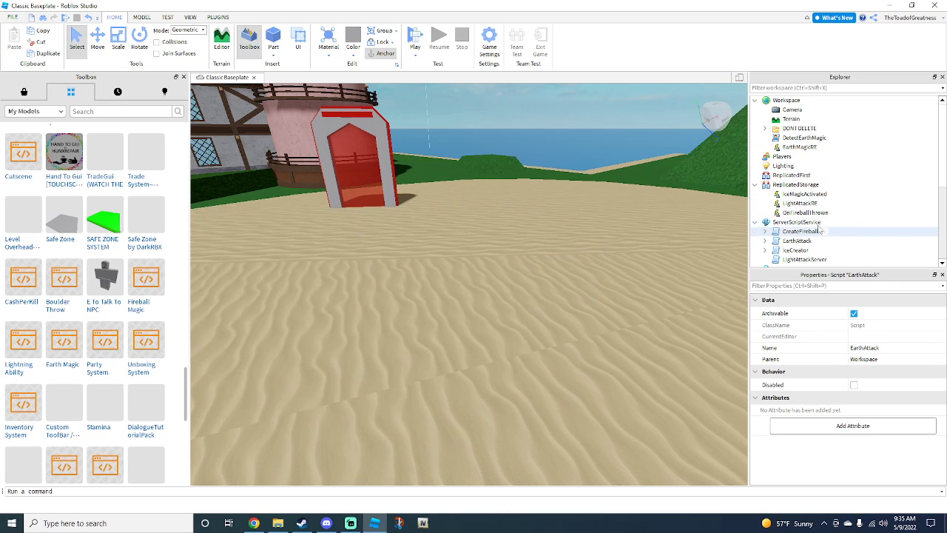
Move the DetectEarthMagic local script into StarterPlayerScripts and the EarthMagicRE remote event into ReplicatedStorage.
drag(805, 137, 834, 191)
scroll(833, 159, down, 5)
scroll(834, 196, up, 5)
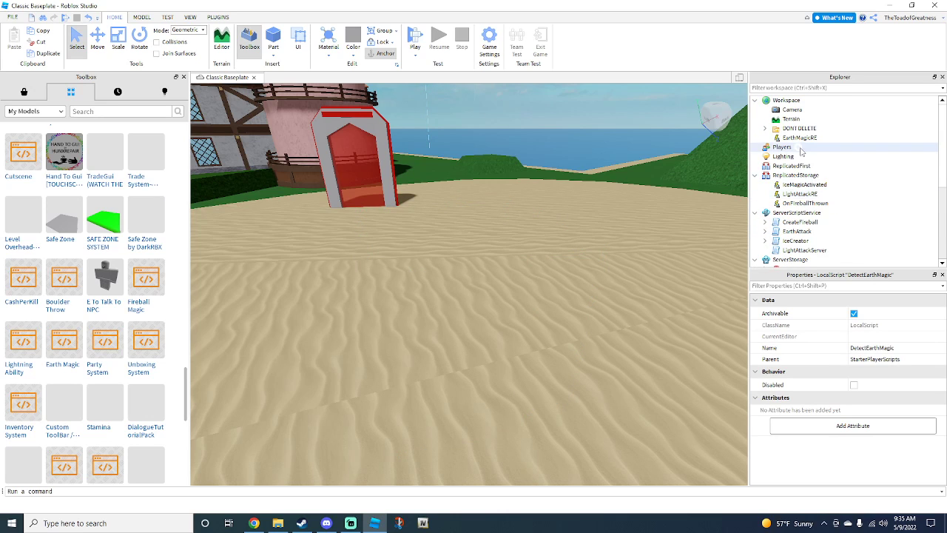
drag(800, 138, 811, 176)
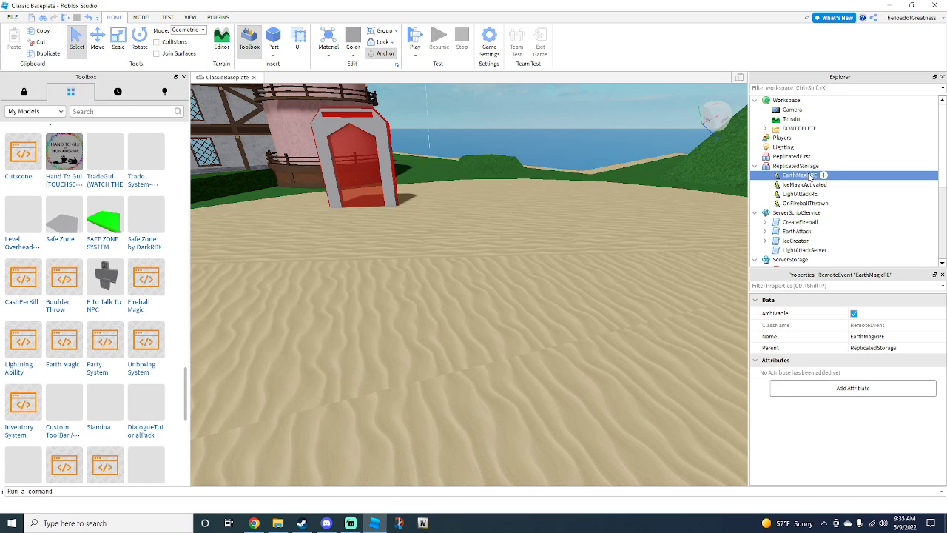
click(784, 147)
key(Down)
key(Down)
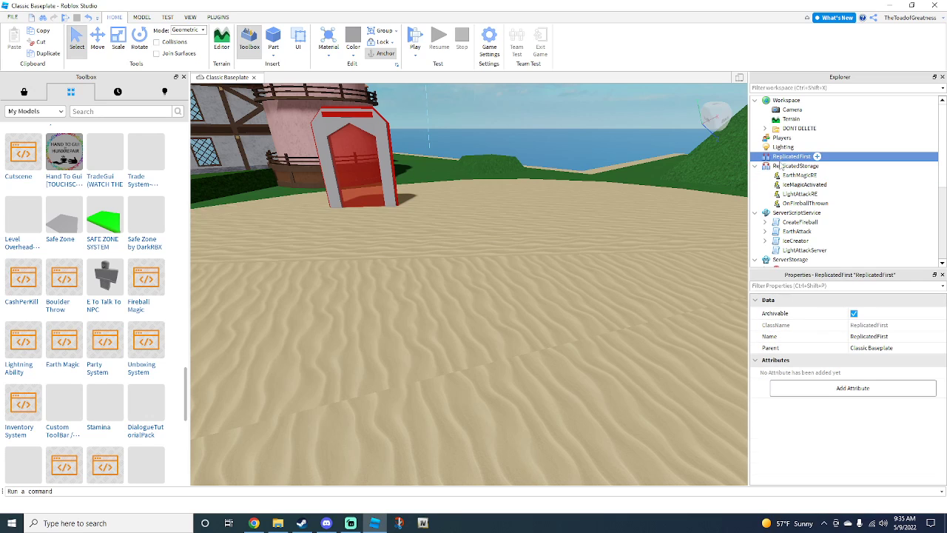
Find Lightning Ability in My Models and insert it onto the lobby sand.
scroll(115, 289, down, 3)
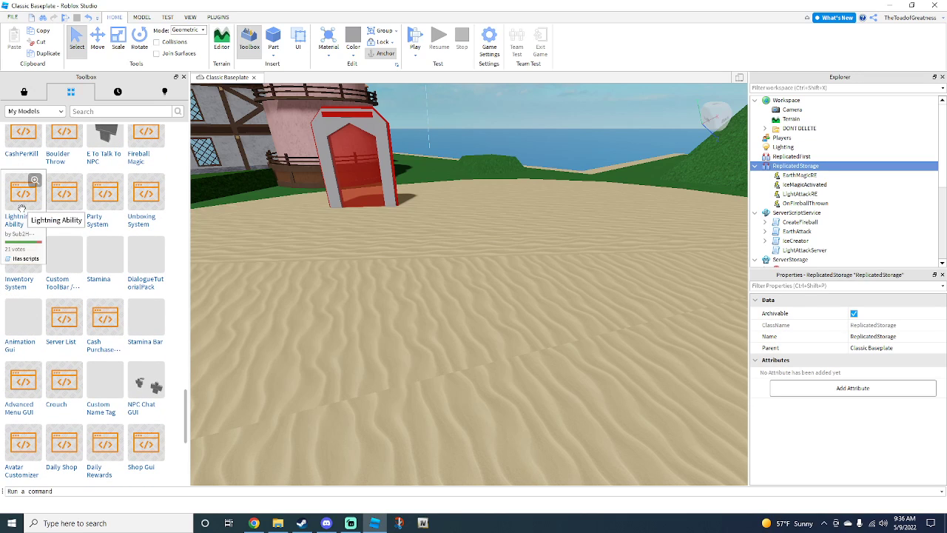
drag(21, 208, 42, 211)
drag(328, 295, 461, 382)
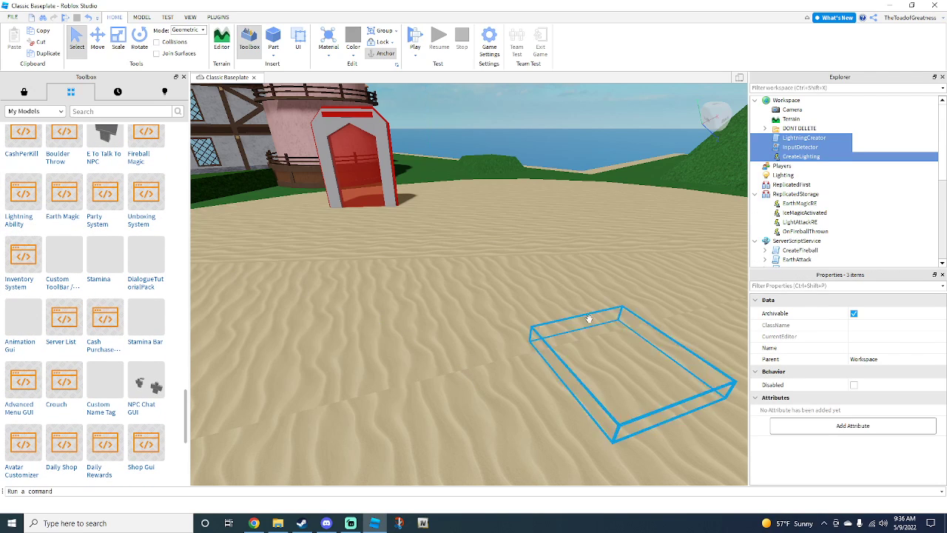
click(779, 176)
click(779, 184)
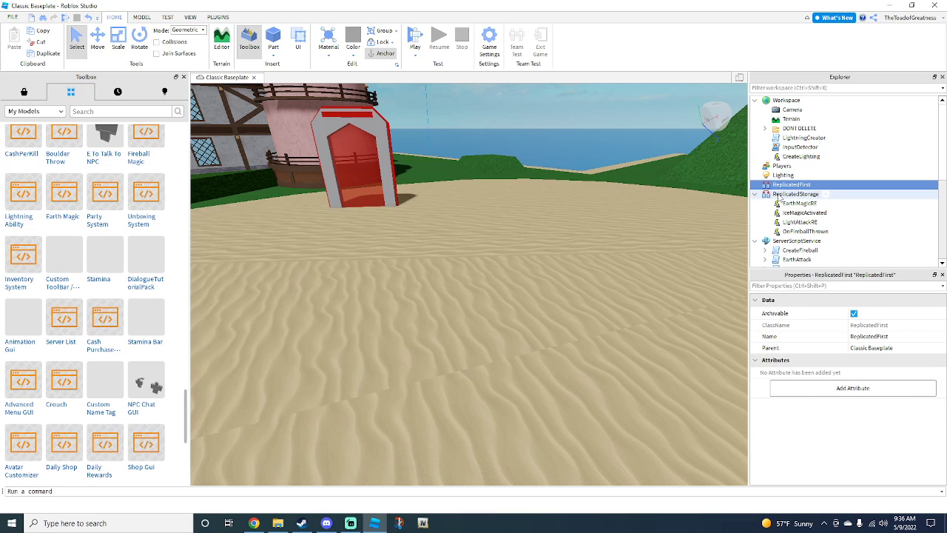
click(782, 194)
click(792, 175)
click(784, 167)
click(783, 175)
click(796, 194)
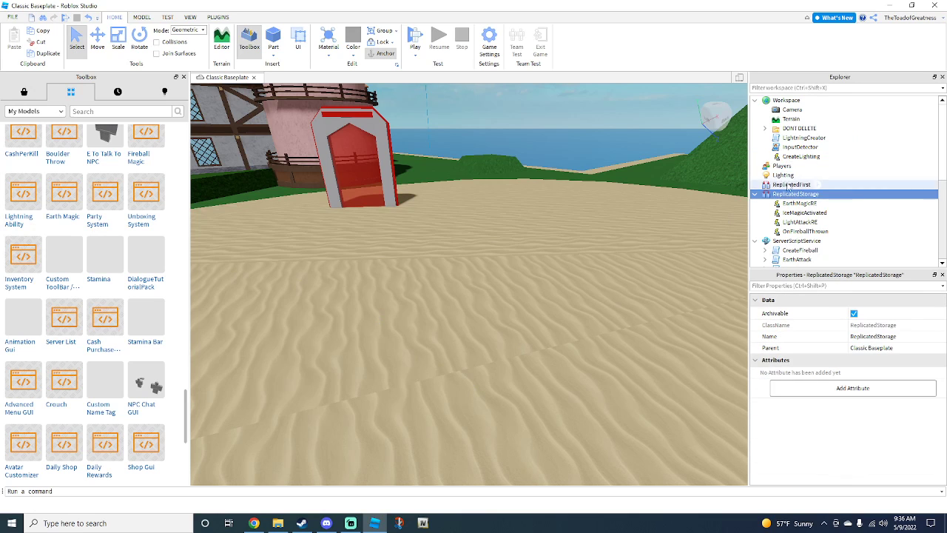
Distribute the Lightning Ability objects: LightningCreator to ServerScriptService, CreateLighting to ReplicatedStorage and InputDetector to StarterPlayerScripts.
drag(804, 138, 827, 244)
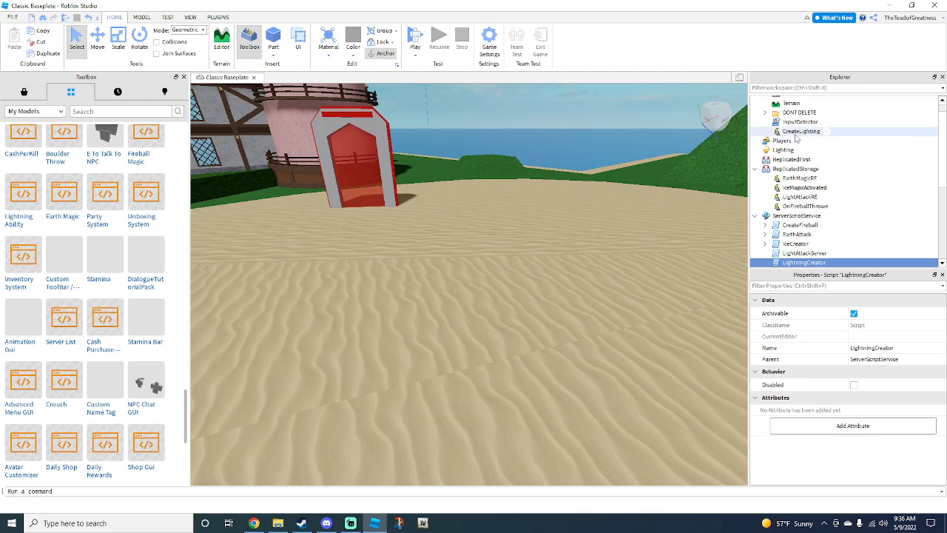
drag(802, 131, 826, 174)
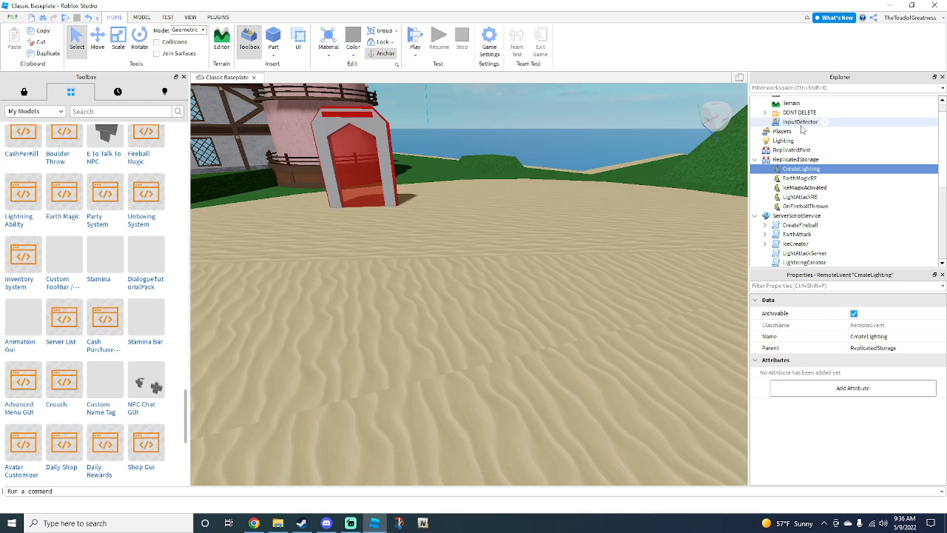
drag(798, 123, 843, 177)
Find Boulder Throw in My Models and insert it onto the lobby sand in front of the red teleporter.
mouse_move(152, 253)
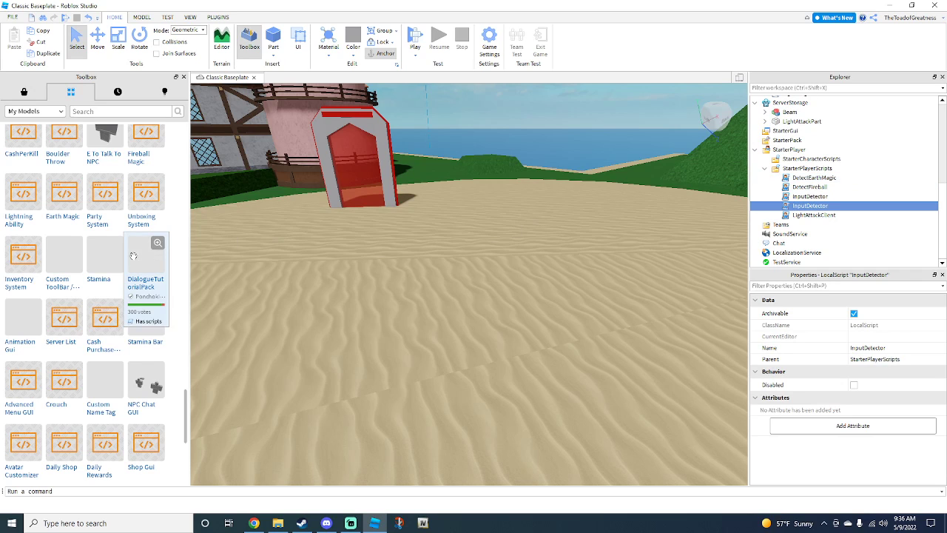
scroll(118, 250, up, 2)
mouse_move(62, 222)
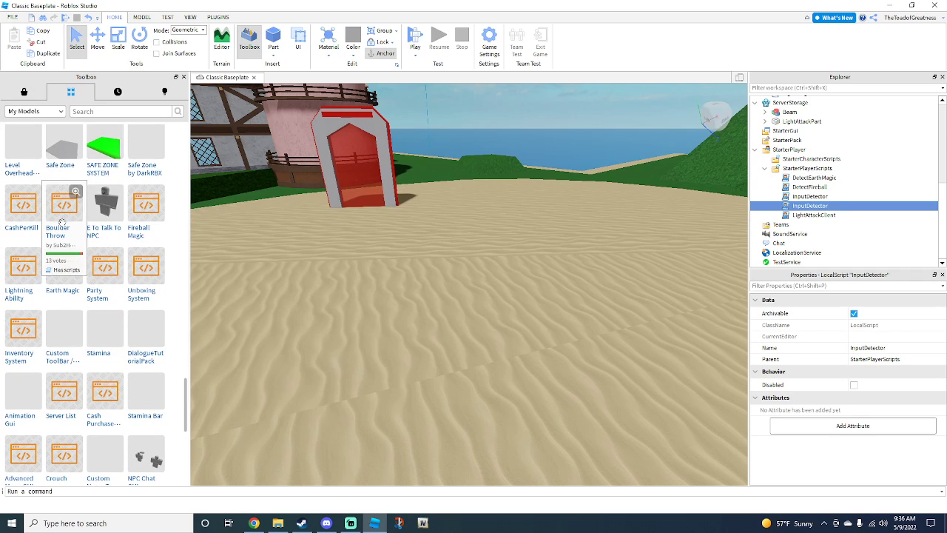
drag(436, 328, 454, 331)
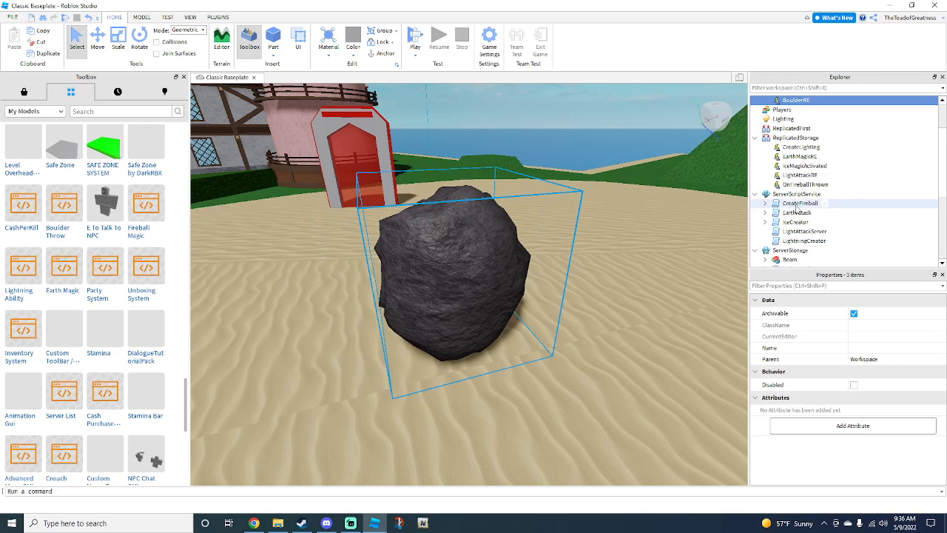
Distribute the Boulder Throw objects: DetectBoulderThrow to StarterPlayerScripts, BoulderCreator to ServerScriptService and BoulderRE to ReplicatedStorage.
scroll(797, 206, up, 2)
click(803, 177)
scroll(862, 187, down, 7)
drag(789, 150, 814, 169)
scroll(790, 140, up, 8)
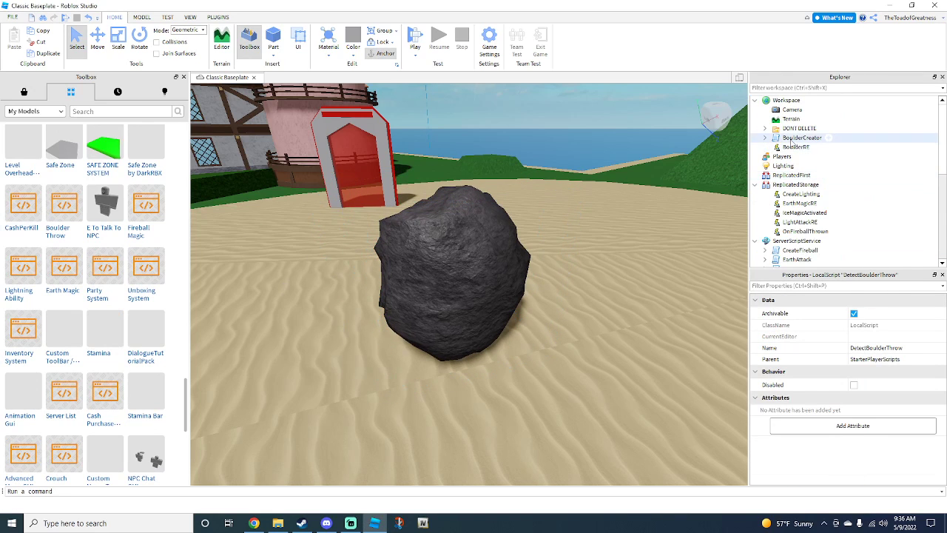
drag(800, 137, 810, 177)
right_drag(603, 188, 437, 130)
Find the scripted SafeZone folder in My Models and insert it onto the lobby sand.
click(23, 90)
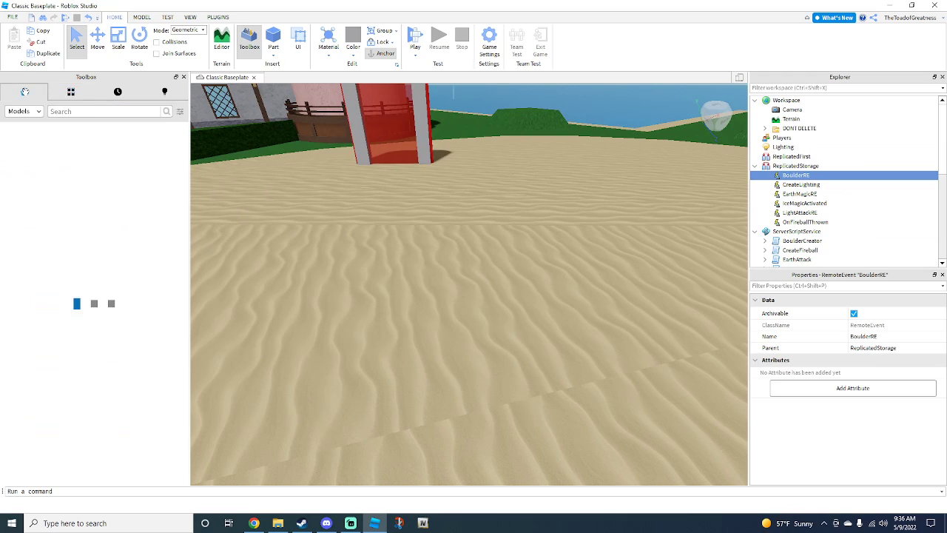
click(70, 92)
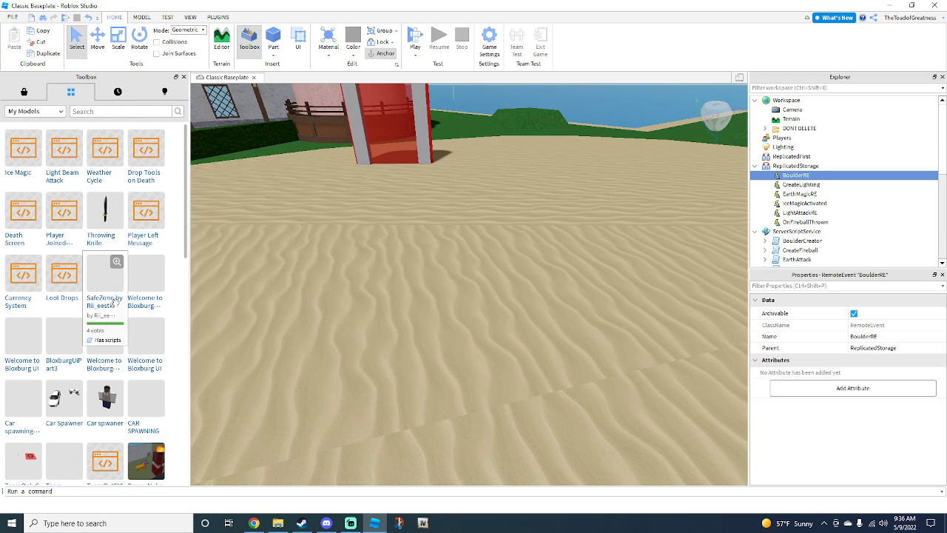
scroll(89, 249, down, 1)
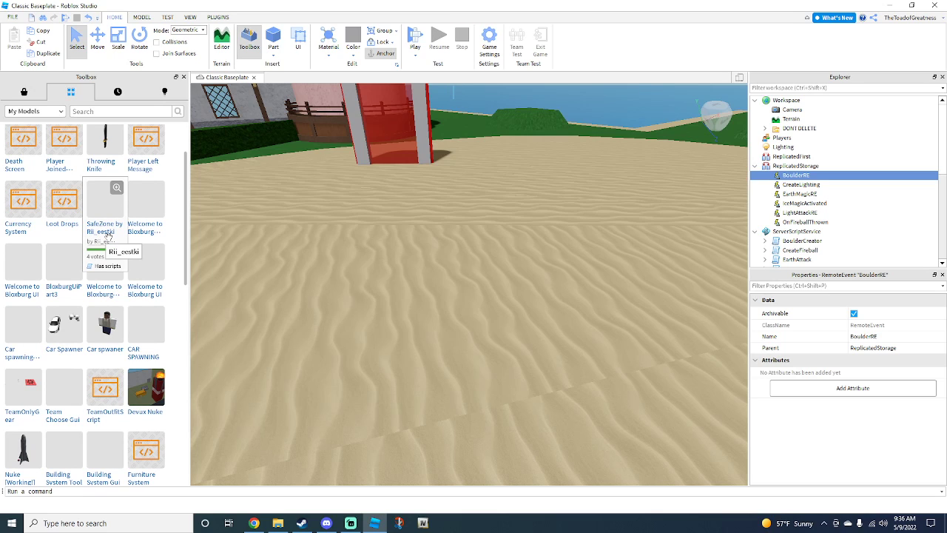
click(419, 299)
Scale up the SafeZone model and shift it across the lobby island to about position 101, 16, 23.
scroll(423, 307, down, 10)
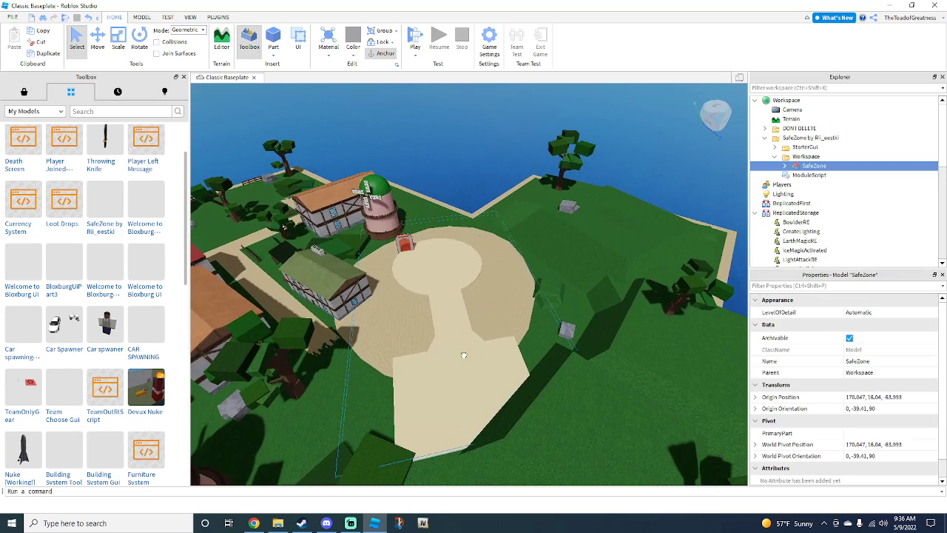
key(ctrl+3)
drag(427, 221, 413, 154)
key(ctrl+2)
drag(454, 205, 468, 313)
right_drag(468, 313, 467, 296)
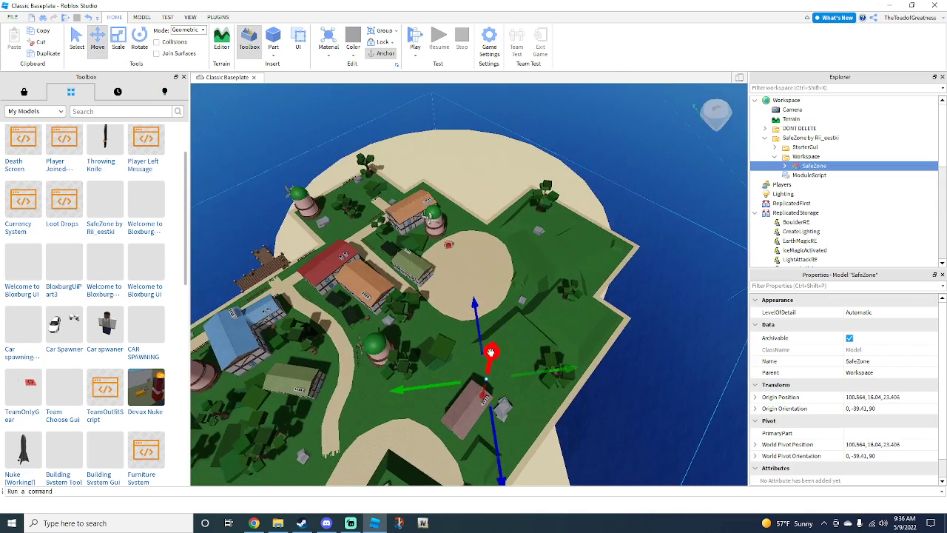
Raise the SafeZone model and shift it along the lobby island to about position -1, 32, 147.
drag(491, 354, 488, 346)
drag(495, 413, 499, 490)
key(s)
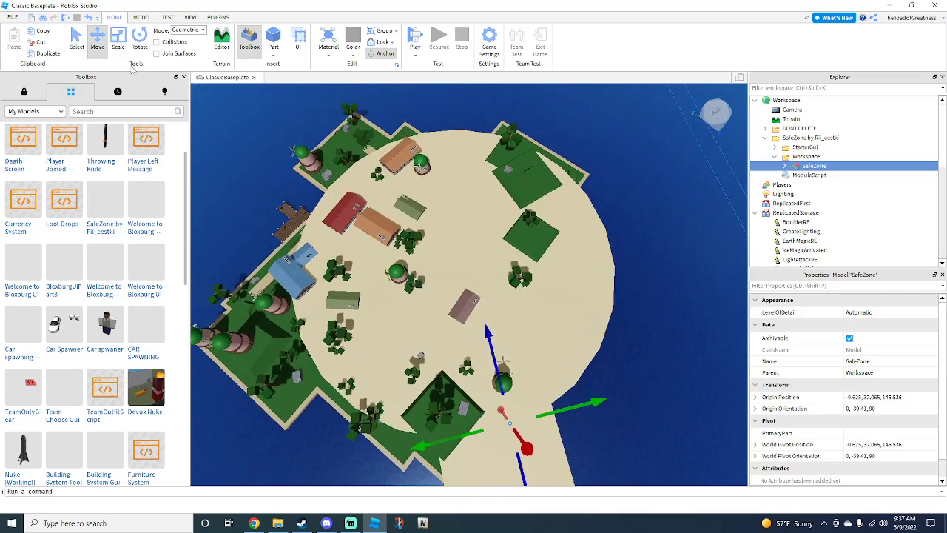
Stretch the SafeZone model further along its horizontal length with the Scale tool.
click(119, 41)
key(s)
right_drag(400, 273, 373, 254)
drag(522, 128, 519, 115)
Move the stretched SafeZone model back over the lobby island to about position -82, 32, 181.
click(98, 40)
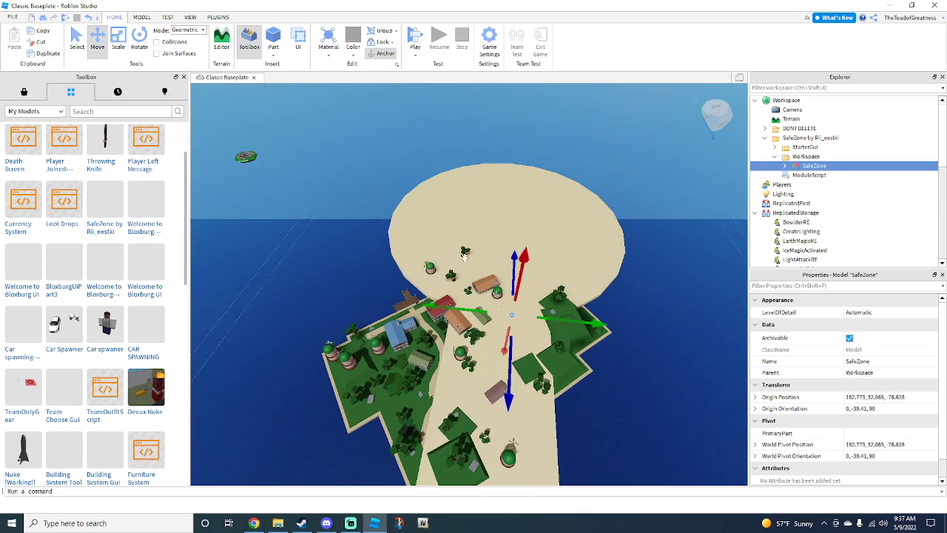
drag(515, 351, 534, 382)
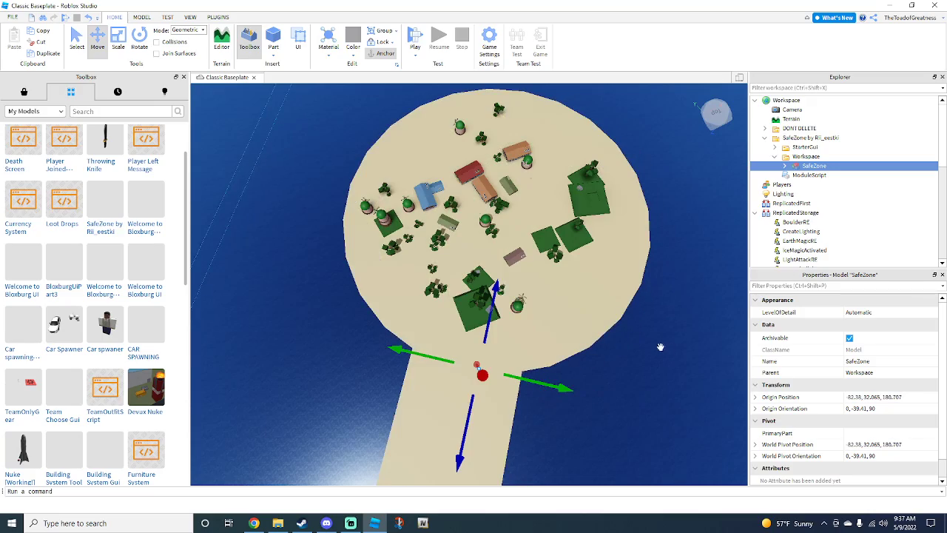
scroll(644, 242, up, 10)
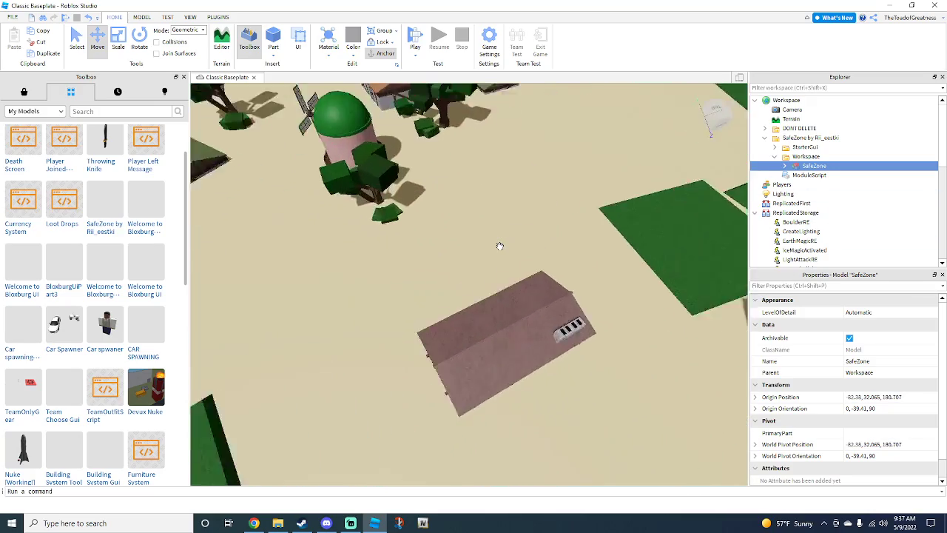
right_drag(500, 247, 439, 310)
key(a)
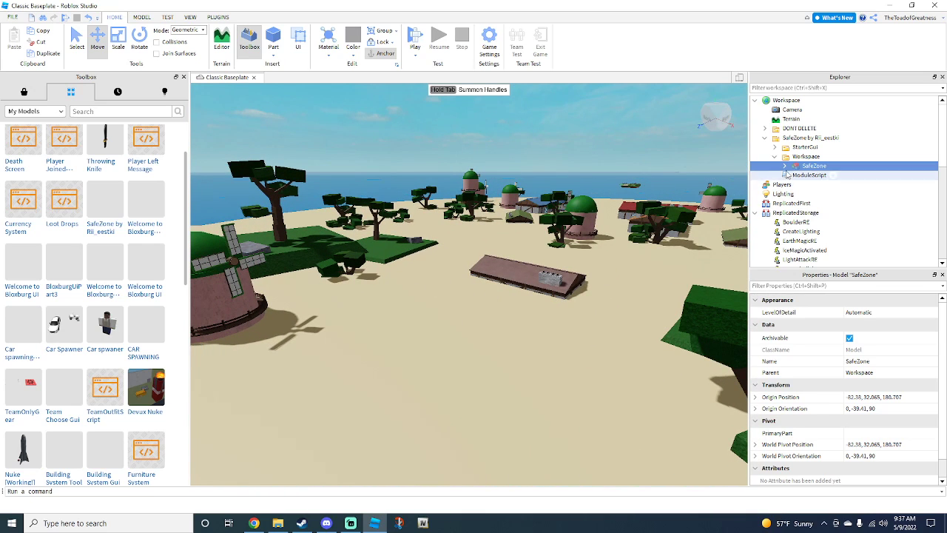
Move the SafeZone ScreenGui from the imported folder into the StarterGui service and the SafeZone model directly into Workspace.
click(800, 148)
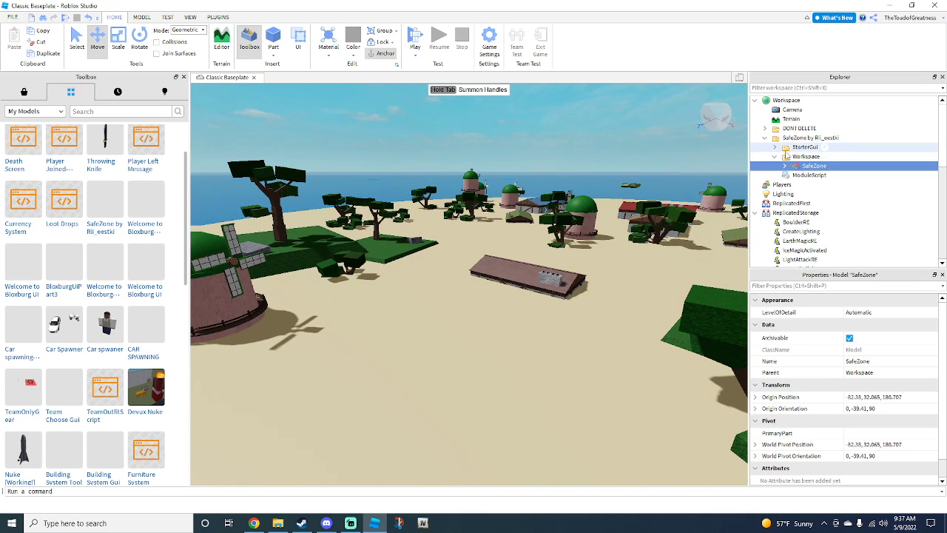
right_click(788, 143)
click(778, 140)
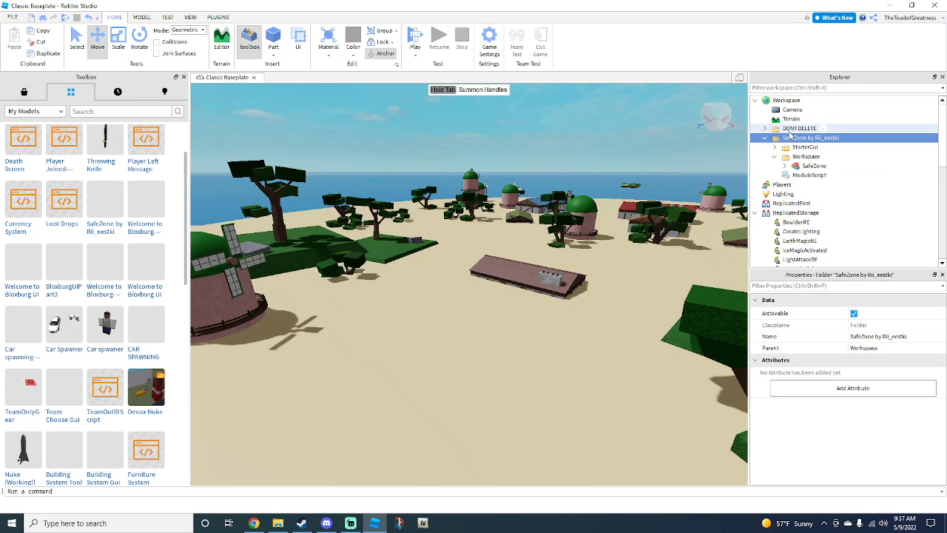
click(790, 129)
click(788, 139)
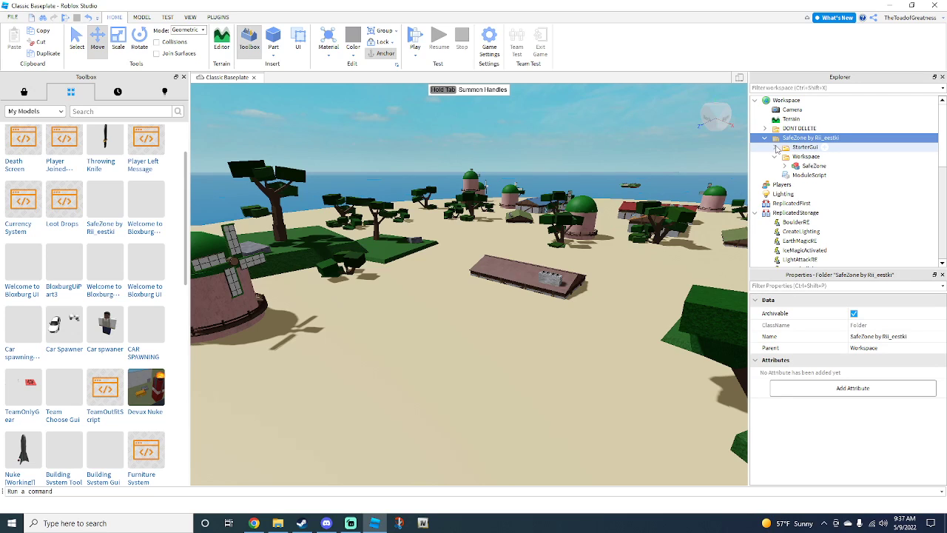
click(776, 148)
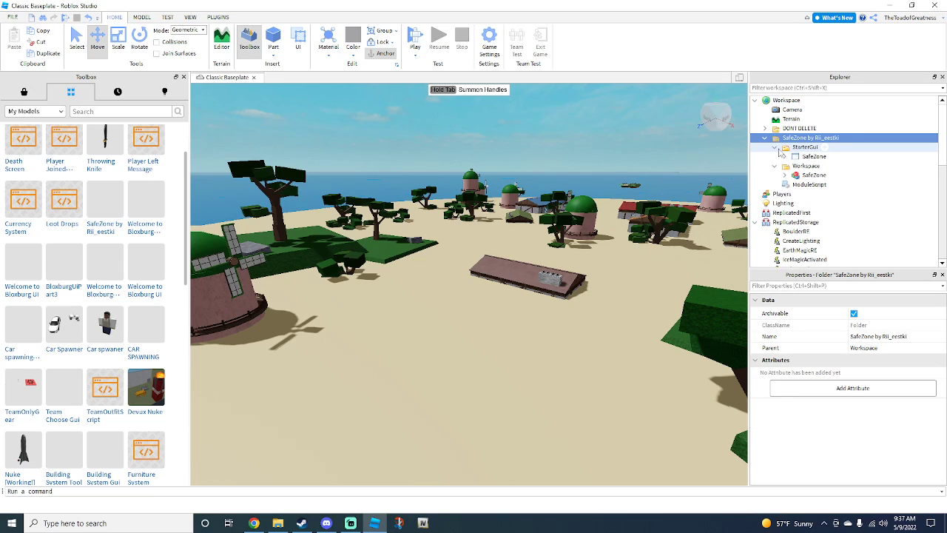
drag(796, 157, 810, 216)
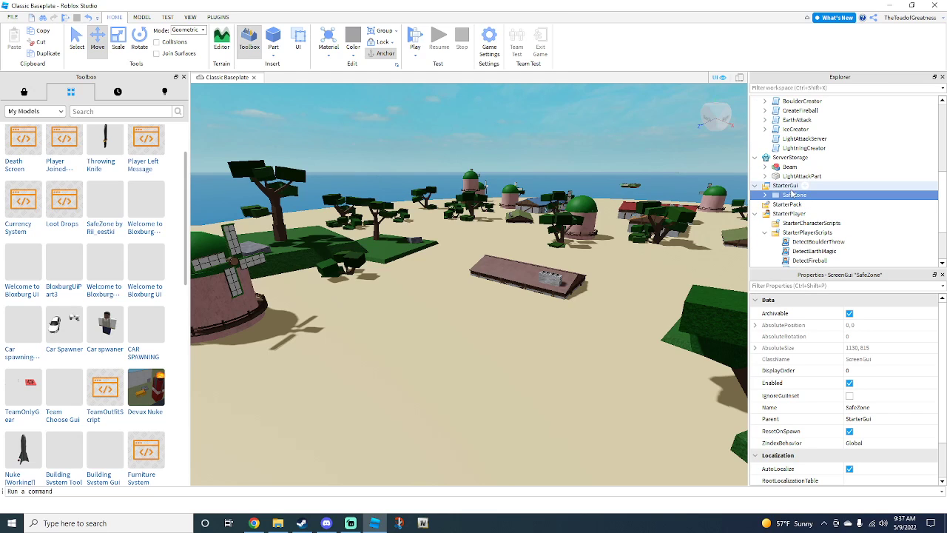
drag(783, 137, 804, 165)
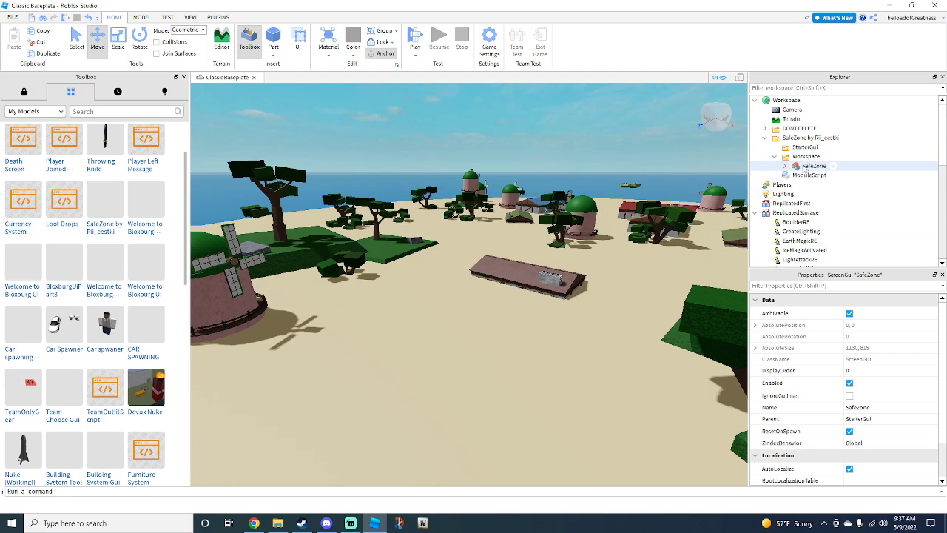
drag(805, 169, 823, 160)
drag(826, 121, 809, 104)
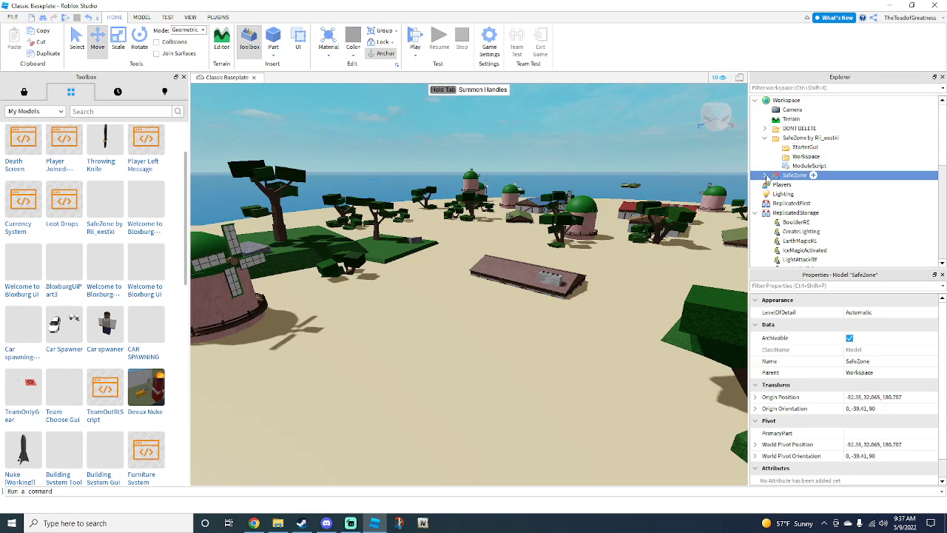
Set the Transparency of the SafeZone model's Sensor union to 1.
click(801, 203)
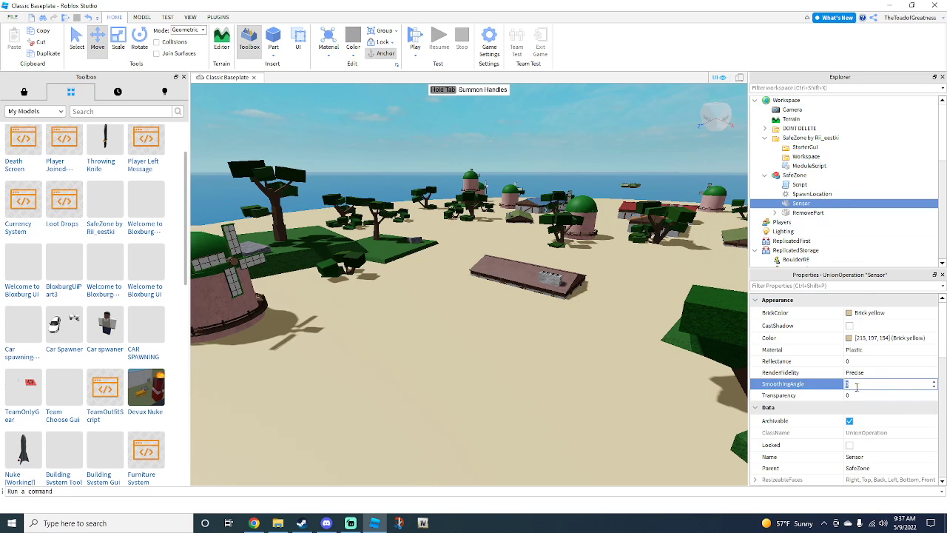
text(1)
key(Return)
right_drag(484, 182, 489, 184)
key(s)
key(w)
Turn off CanCollide for the Sensor union.
scroll(827, 376, down, 2)
scroll(828, 379, down, 5)
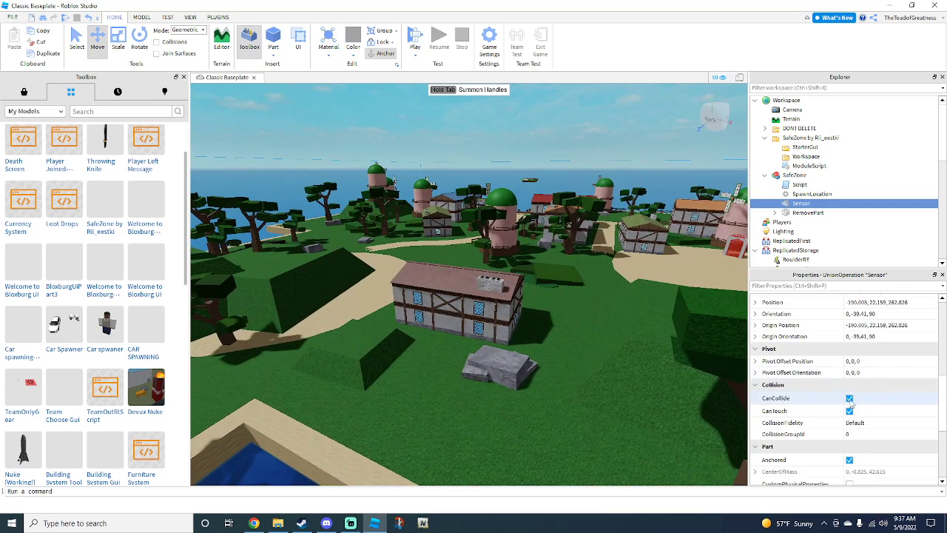
scroll(852, 405, down, 2)
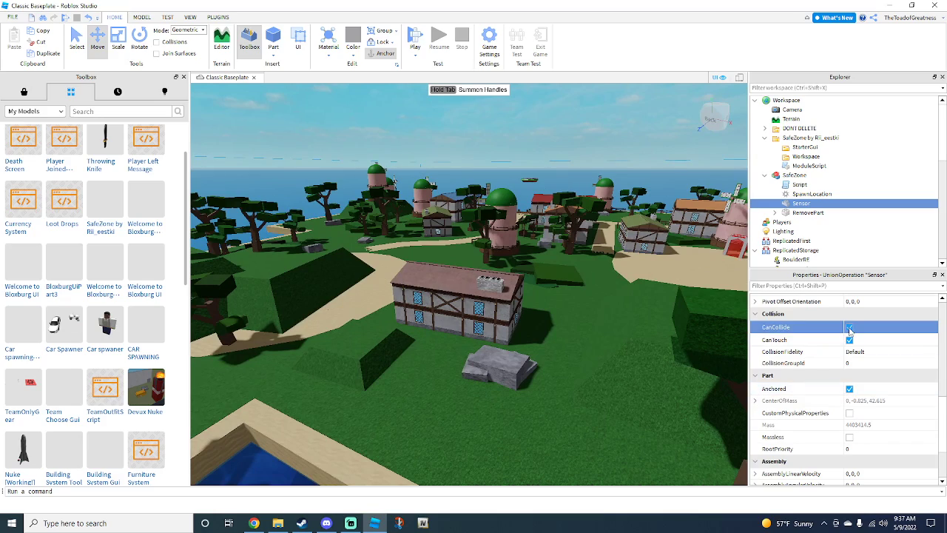
click(850, 328)
key(w)
right_drag(612, 268, 594, 263)
key(w)
Start a playtest and run the character around the lobby spawn, casting the rock-raising earth attack.
click(434, 76)
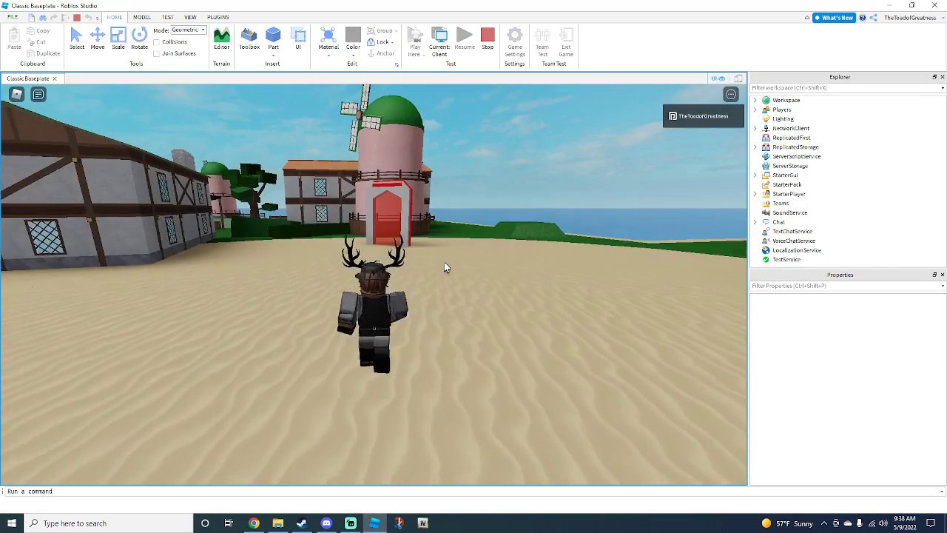
right_drag(445, 263, 442, 259)
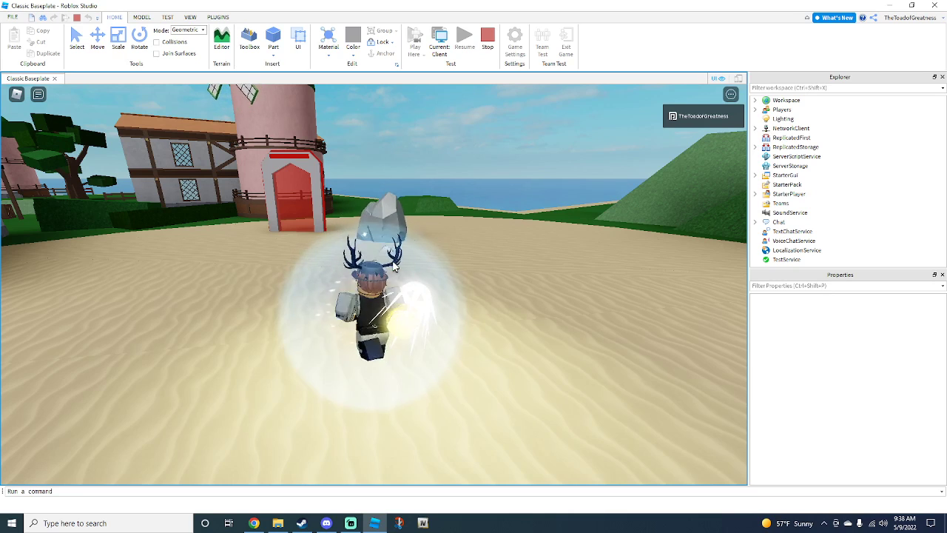
right_drag(404, 262, 414, 272)
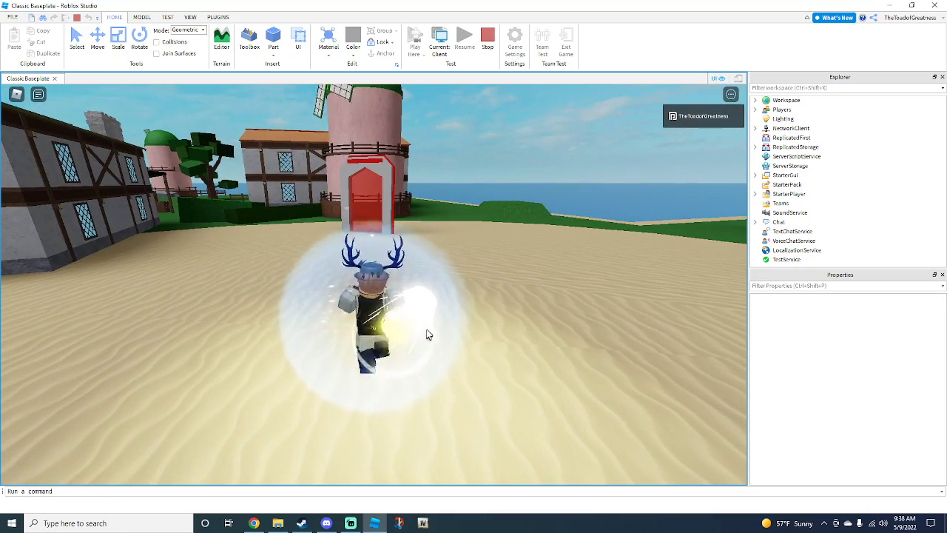
right_drag(413, 313, 407, 306)
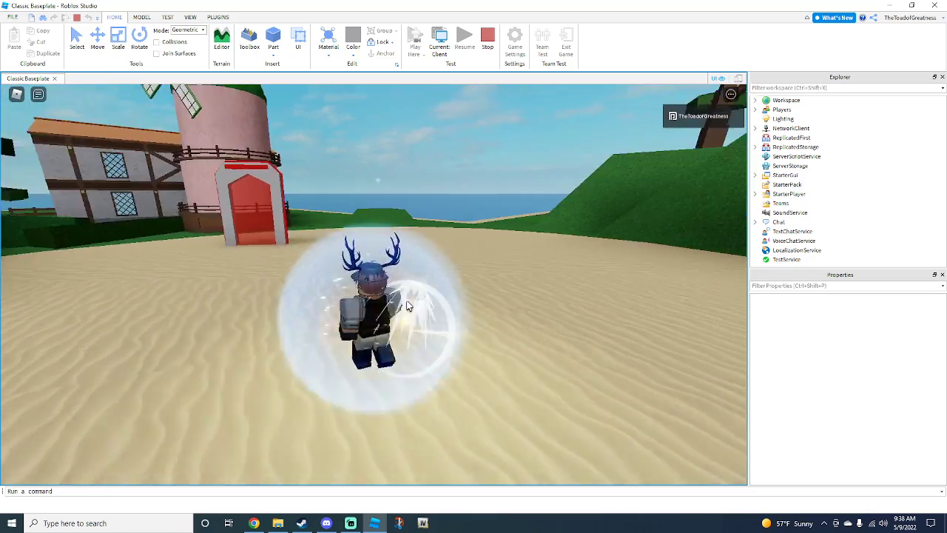
key(w)
key(e)
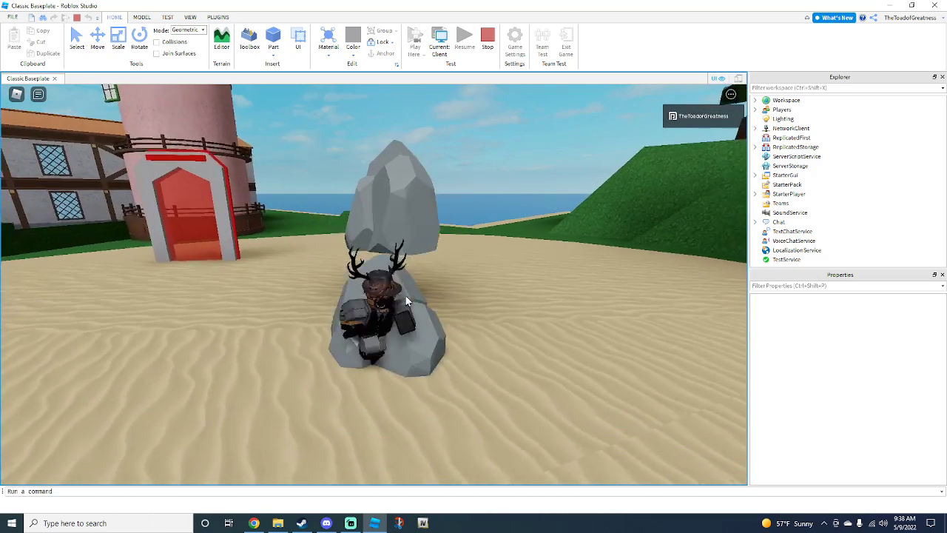
key(s)
key(w)
key(s)
key(a)
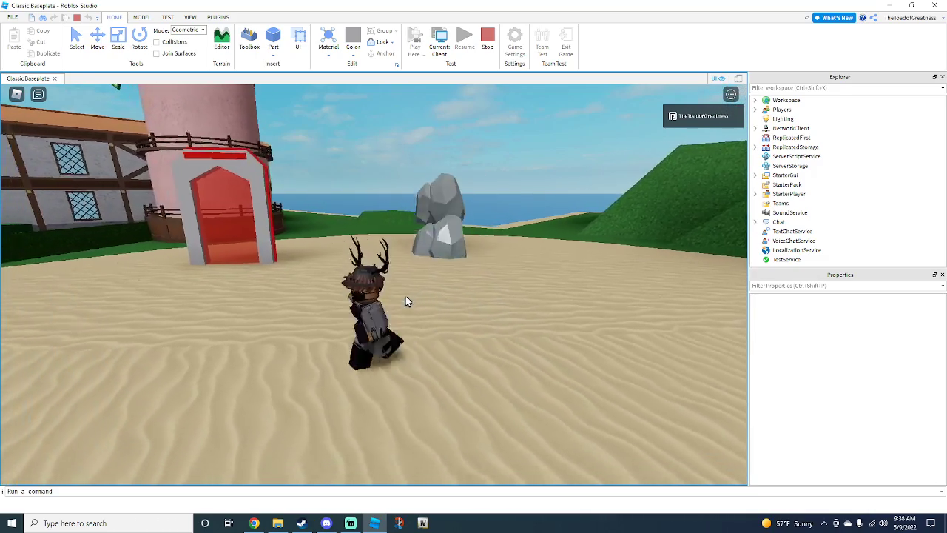
Walk the character across the lobby sand and fire the lightning attack near the red teleporter.
right_drag(406, 295, 406, 295)
key(a)
key(w)
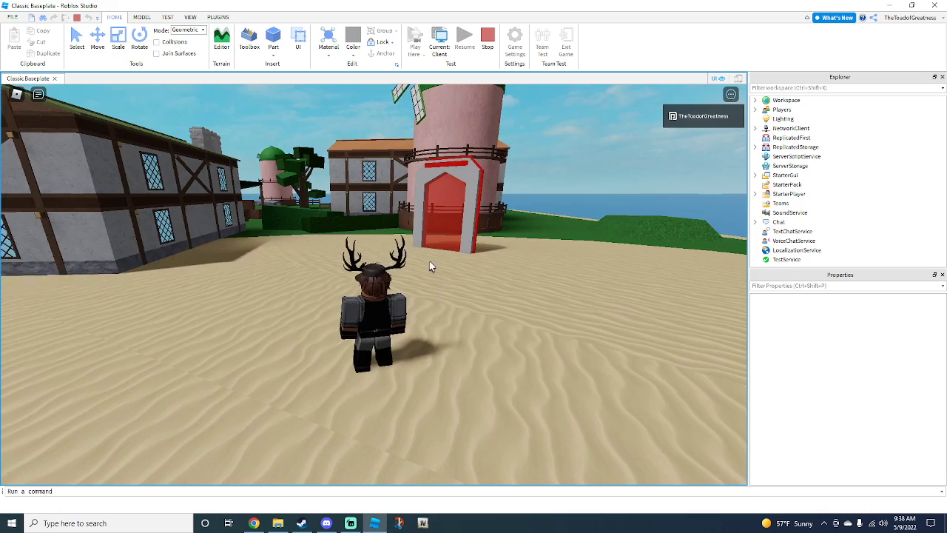
right_drag(430, 261, 430, 262)
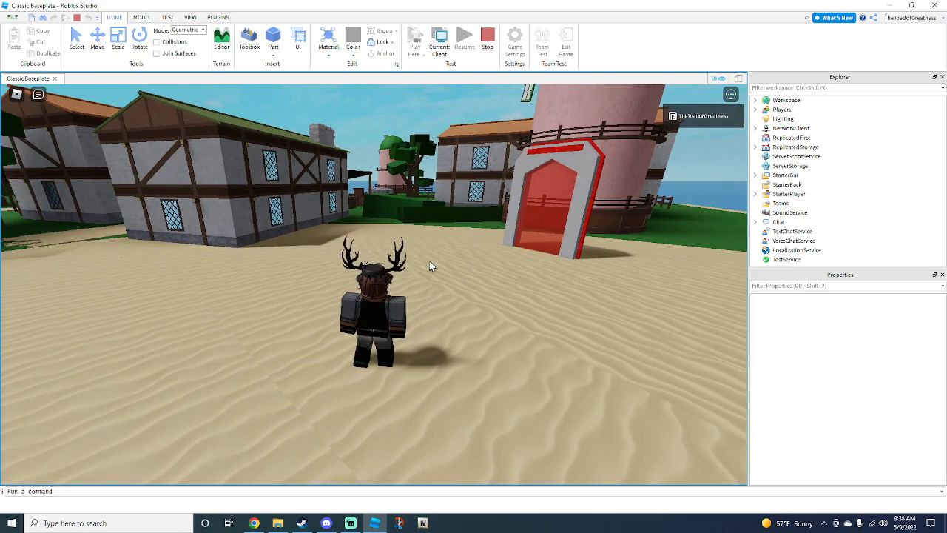
click(429, 261)
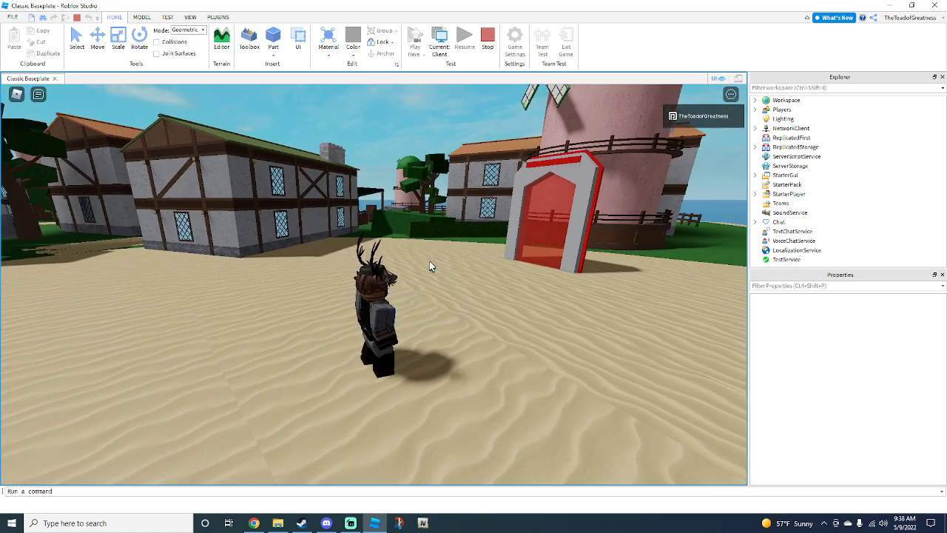
right_drag(430, 260, 429, 261)
click(429, 261)
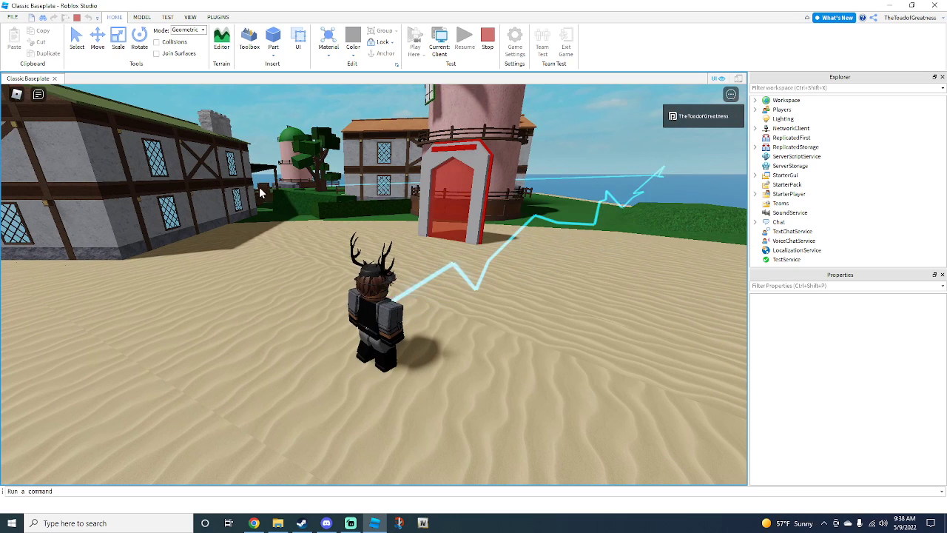
right_drag(525, 290, 566, 284)
click(489, 213)
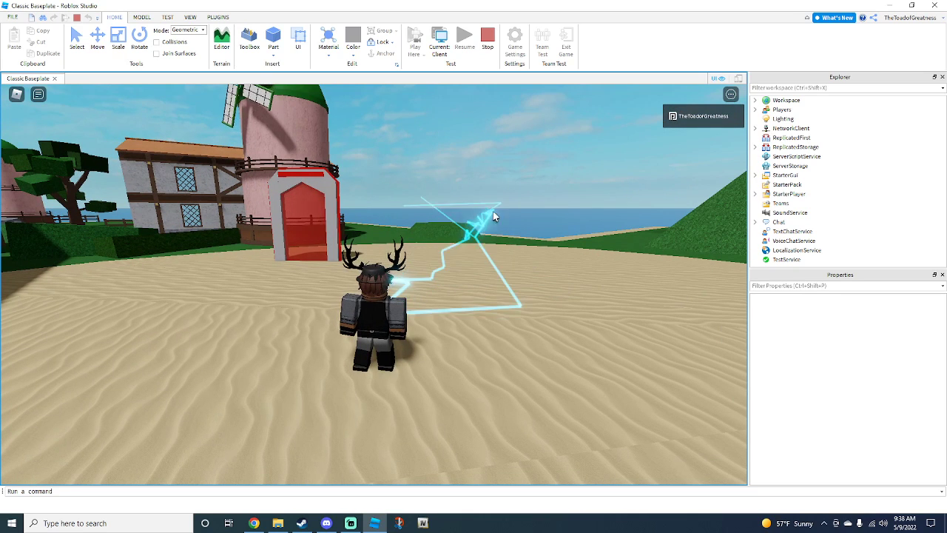
Test the fireball, ice and boulder attacks in front of the red teleporter.
click(374, 213)
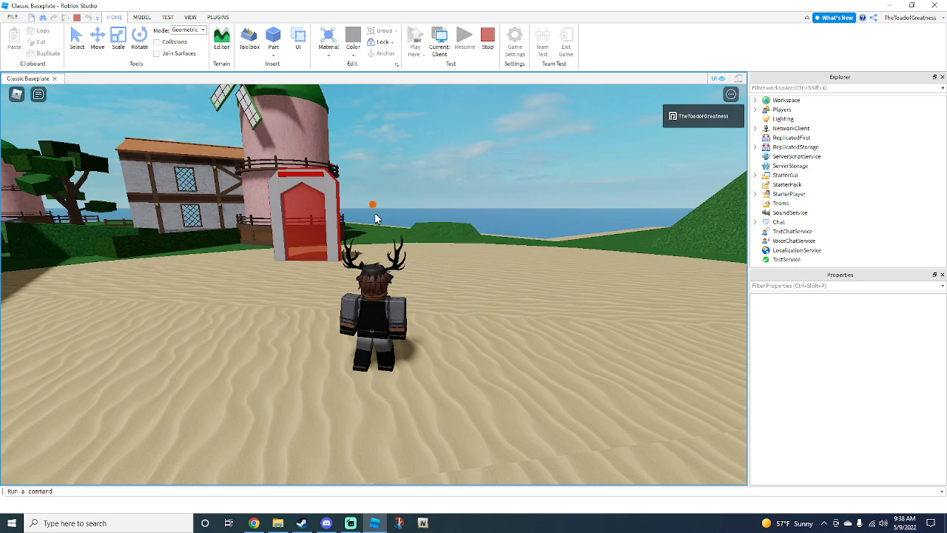
click(393, 219)
right_drag(374, 212, 393, 219)
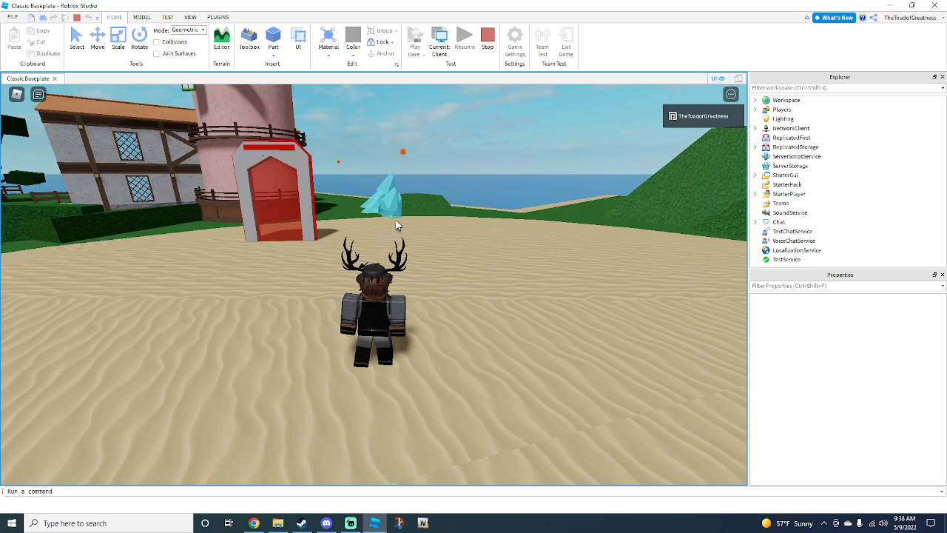
click(395, 221)
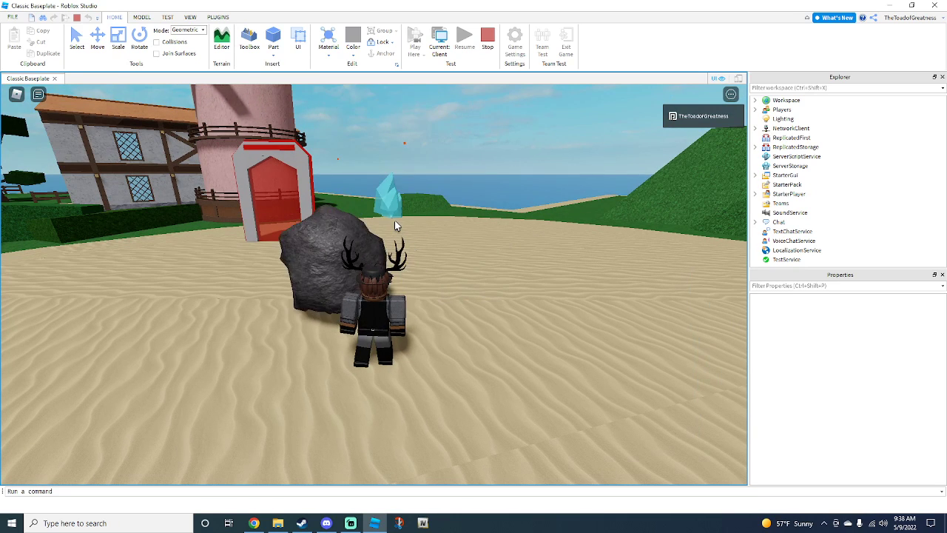
click(390, 221)
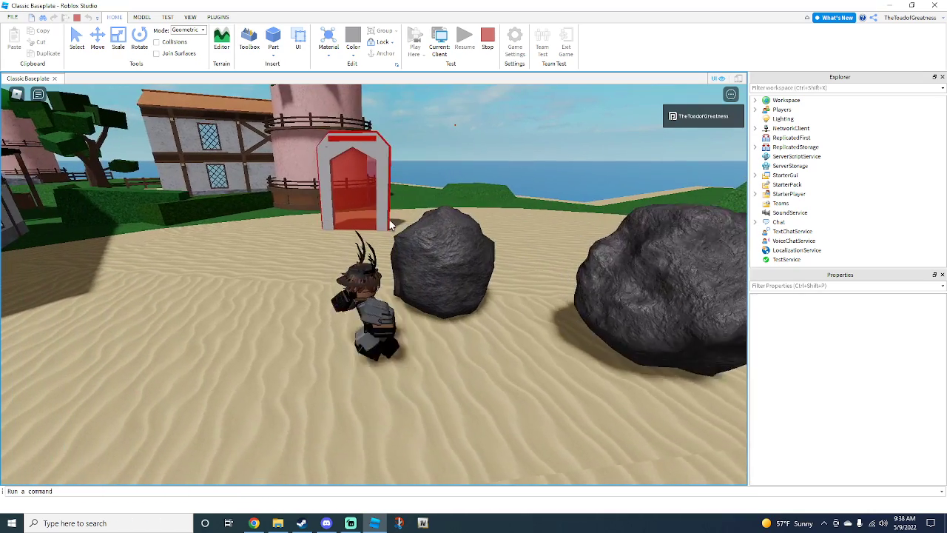
click(390, 221)
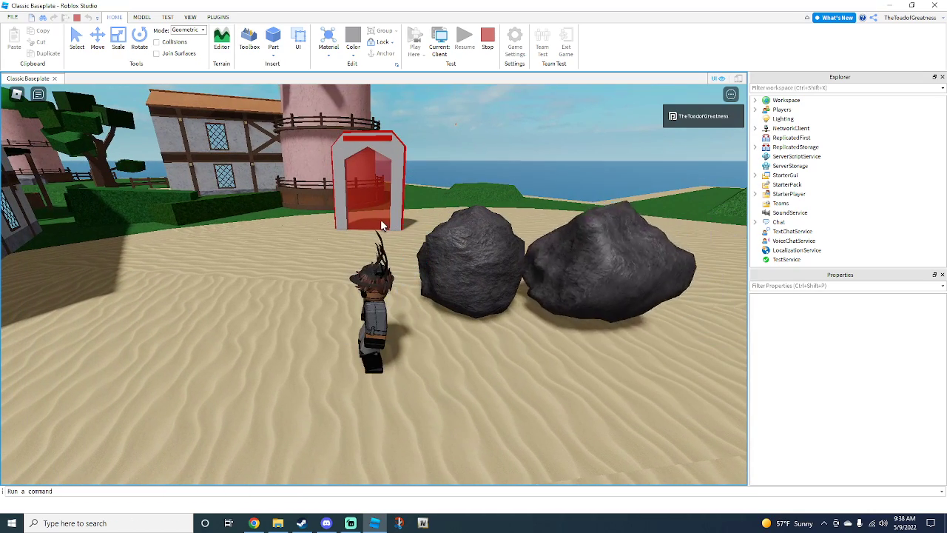
click(382, 221)
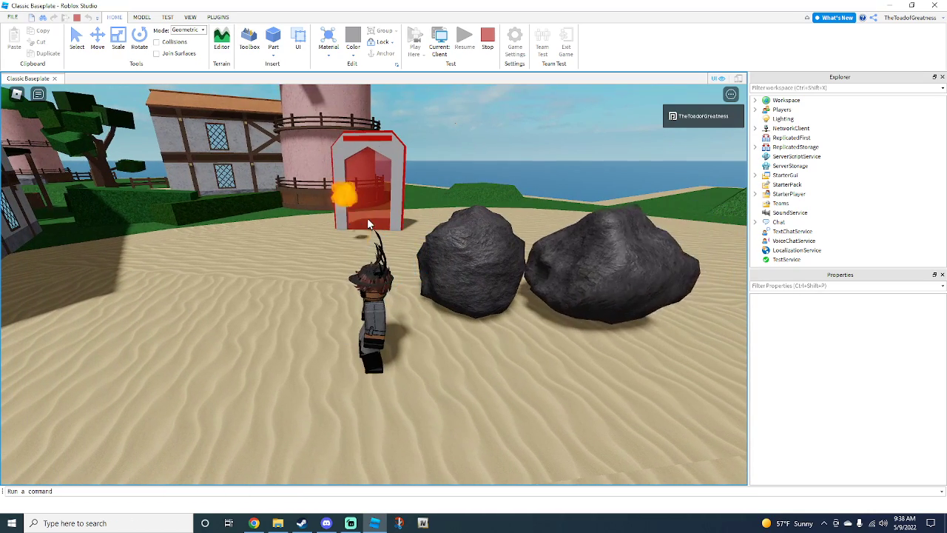
click(357, 219)
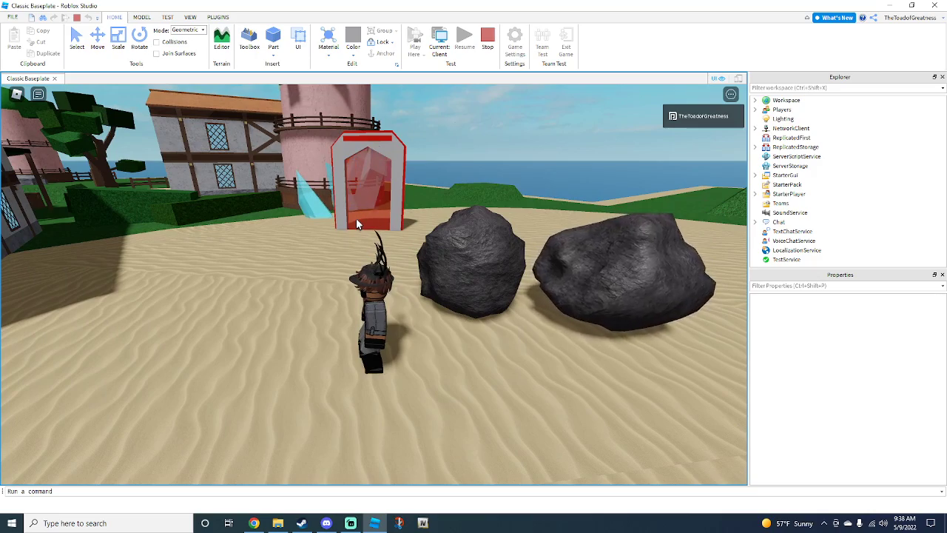
Run and jump the character around the red teleporter, and end the playtest.
key(a)
key(space)
key(w)
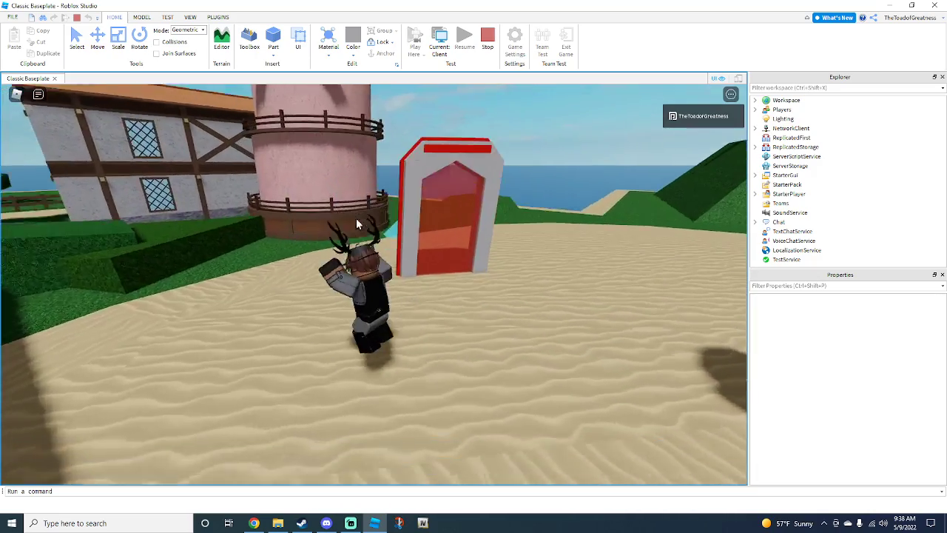
key(space)
key(w)
key(d)
right_drag(390, 231, 360, 248)
key(w)
key(w)
key(w)
key(w)
key(w)
right_drag(425, 259, 351, 247)
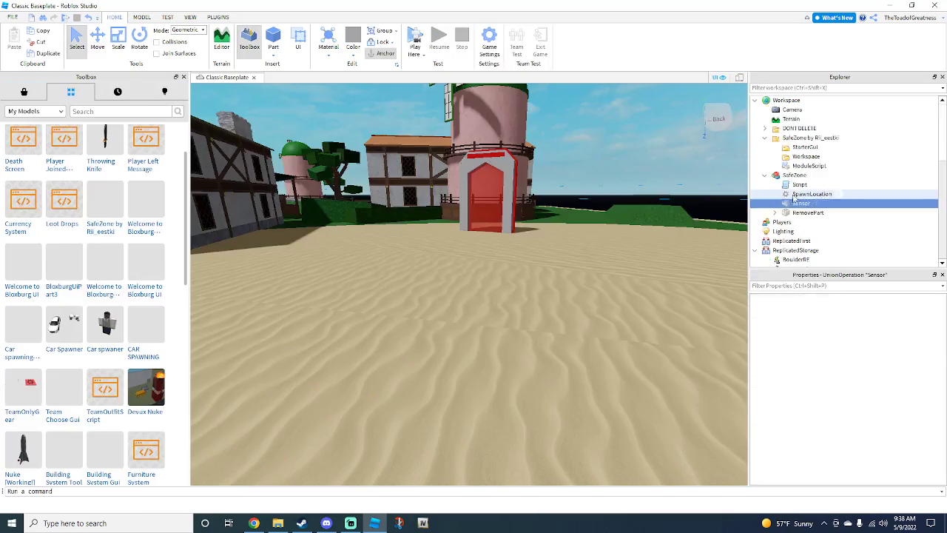
Add a new ScreenGui to StarterGui.
scroll(796, 198, down, 10)
scroll(802, 184, up, 1)
scroll(803, 180, up, 1)
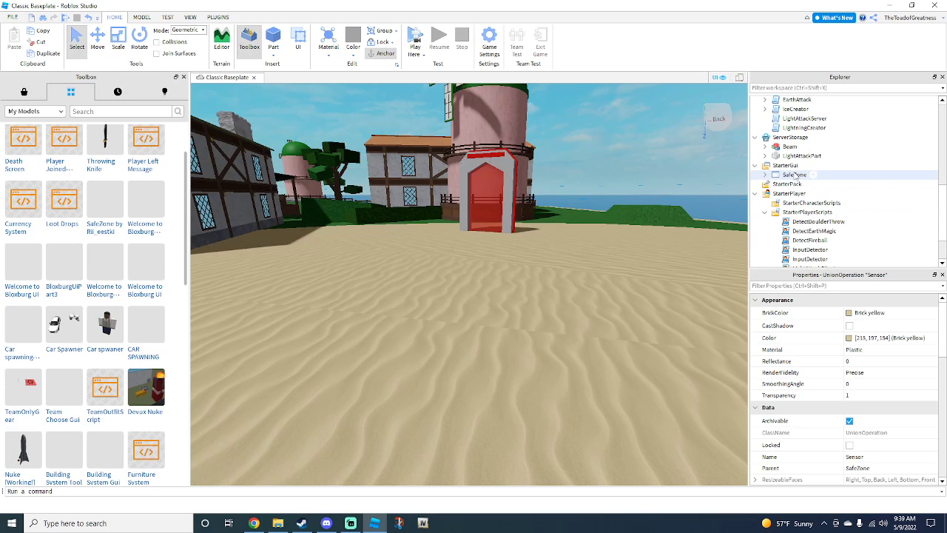
click(805, 165)
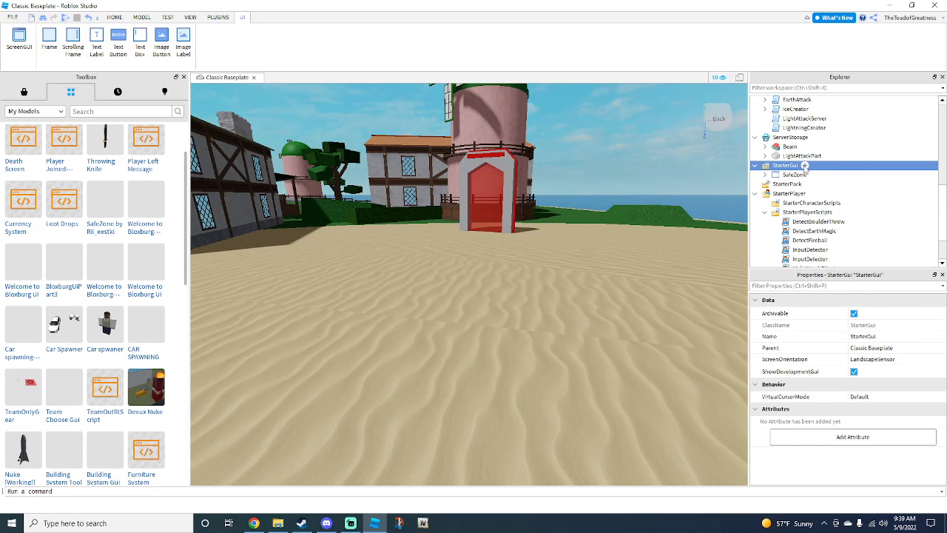
click(806, 166)
click(789, 211)
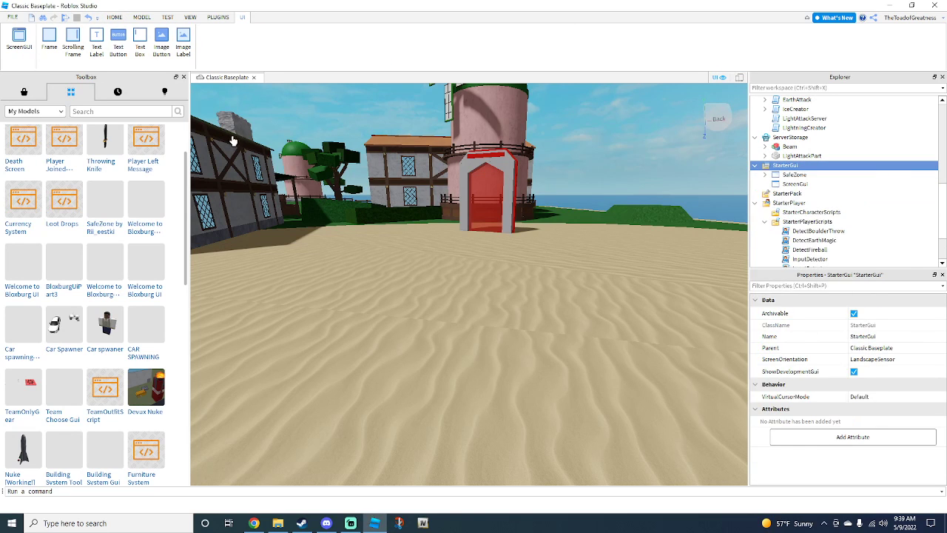
Insert a Frame into the new ScreenGui.
click(798, 184)
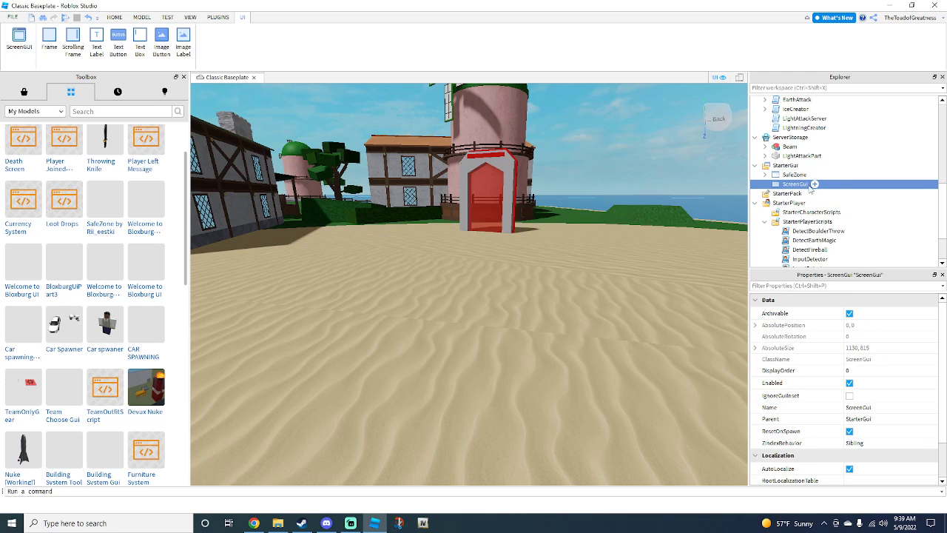
click(815, 184)
key(Escape)
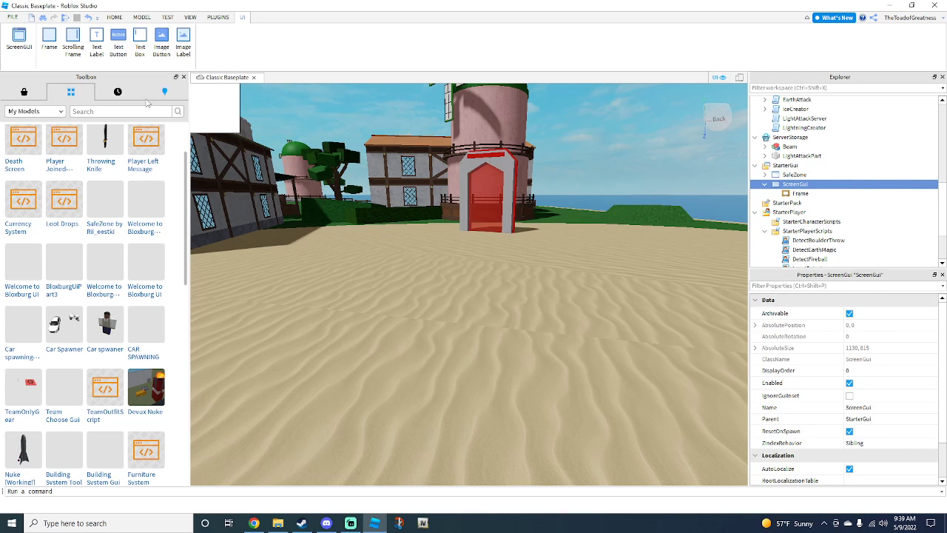
Close the Toolbox, enlarge the Frame to about 671 × 679 pixels and place it in the middle of the screen.
click(184, 77)
drag(45, 106, 539, 130)
drag(464, 247, 467, 226)
Set the Frame's background color to bright blue (11, 158, 255).
scroll(844, 385, down, 2)
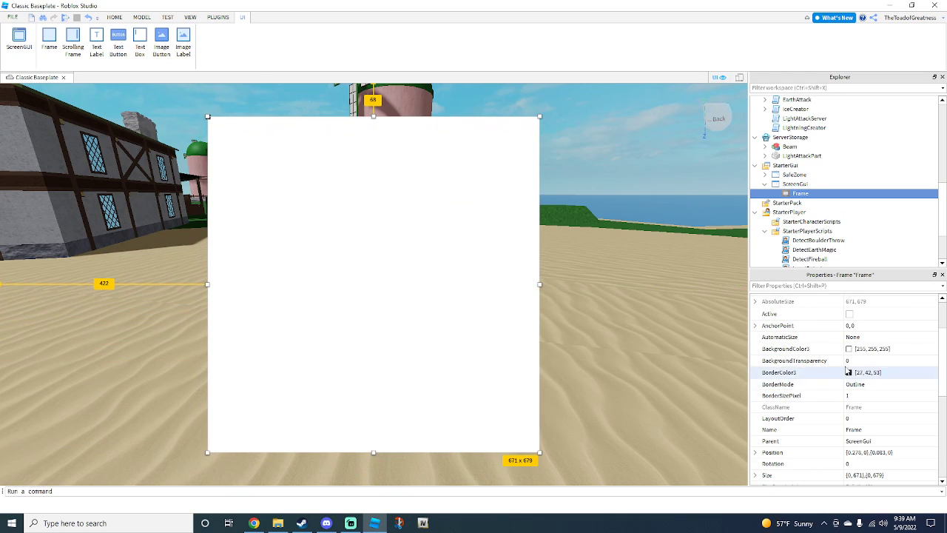
click(849, 348)
drag(520, 207, 513, 181)
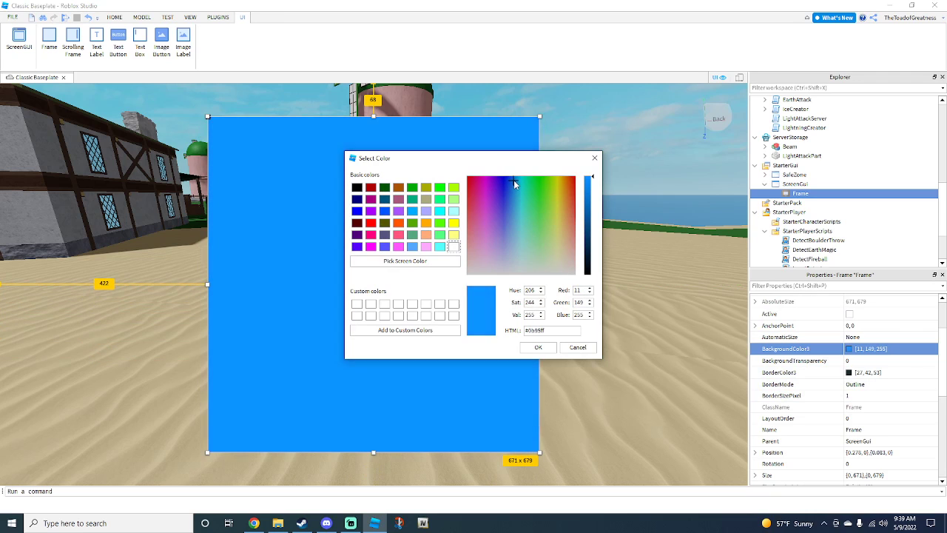
click(538, 347)
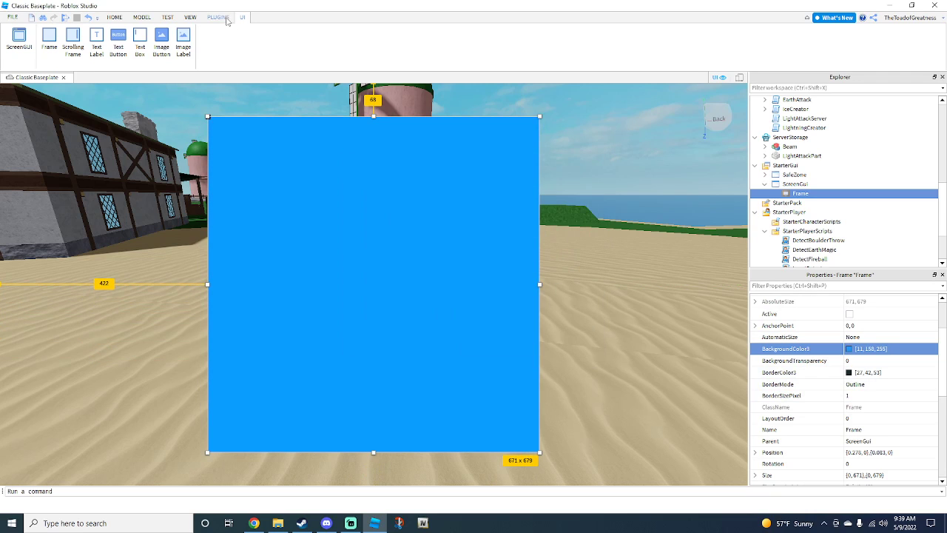
Round the blue Frame's corners with the Edge plugin.
click(218, 17)
click(857, 33)
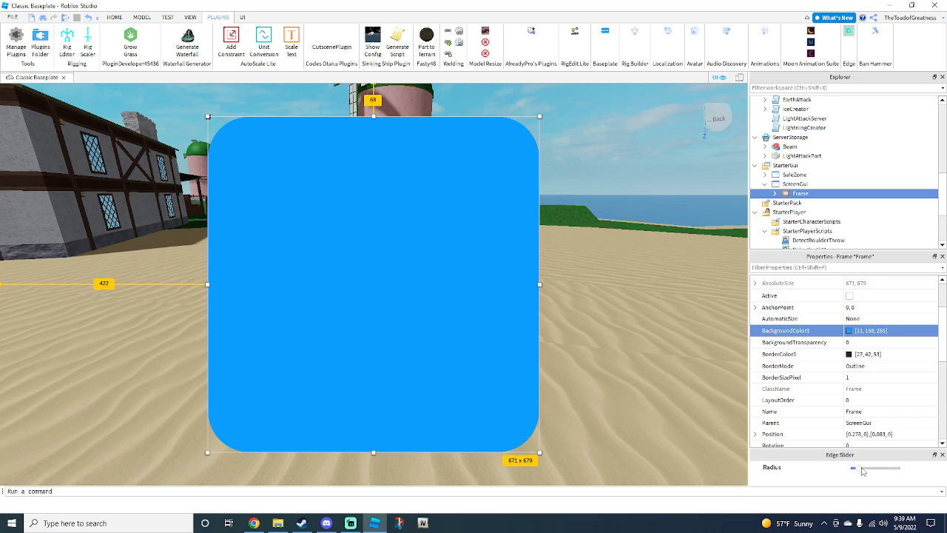
click(115, 18)
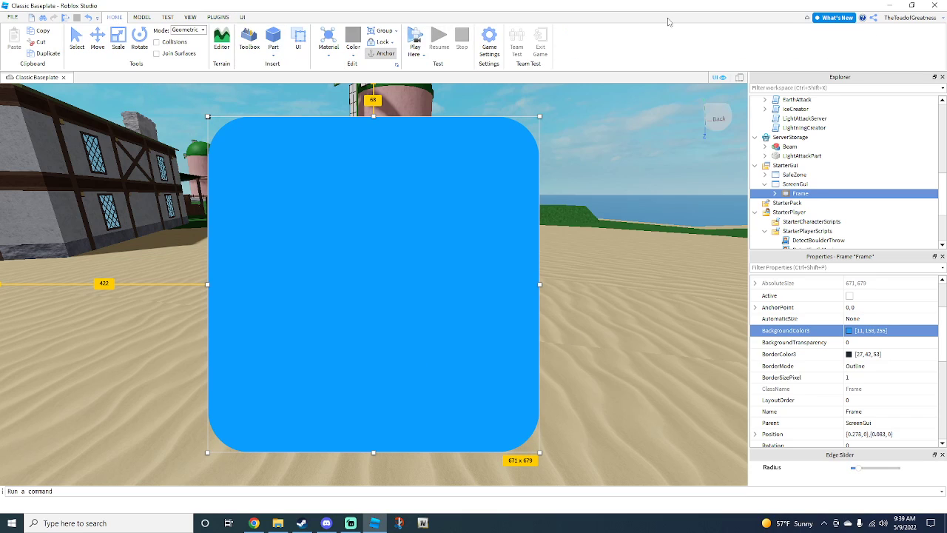
Open the list of objects that can be inserted into the Frame.
click(815, 193)
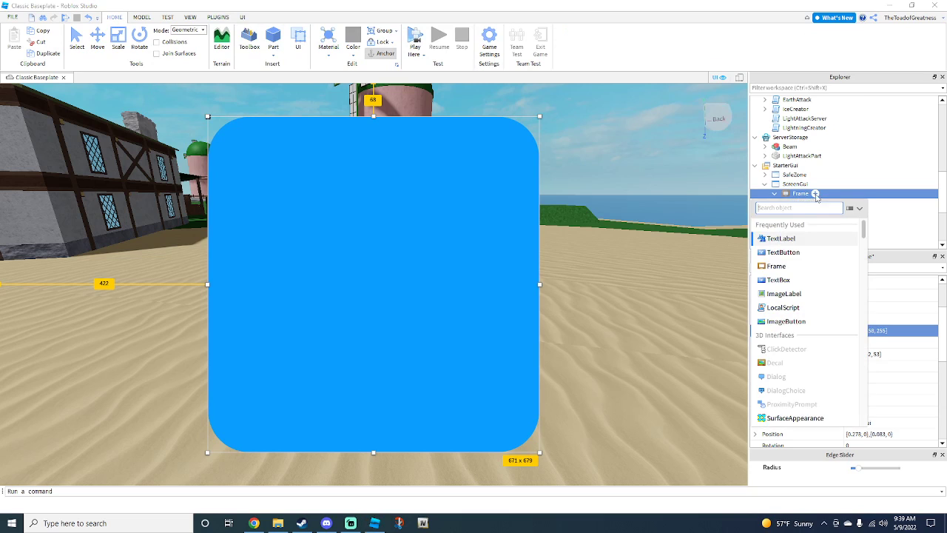